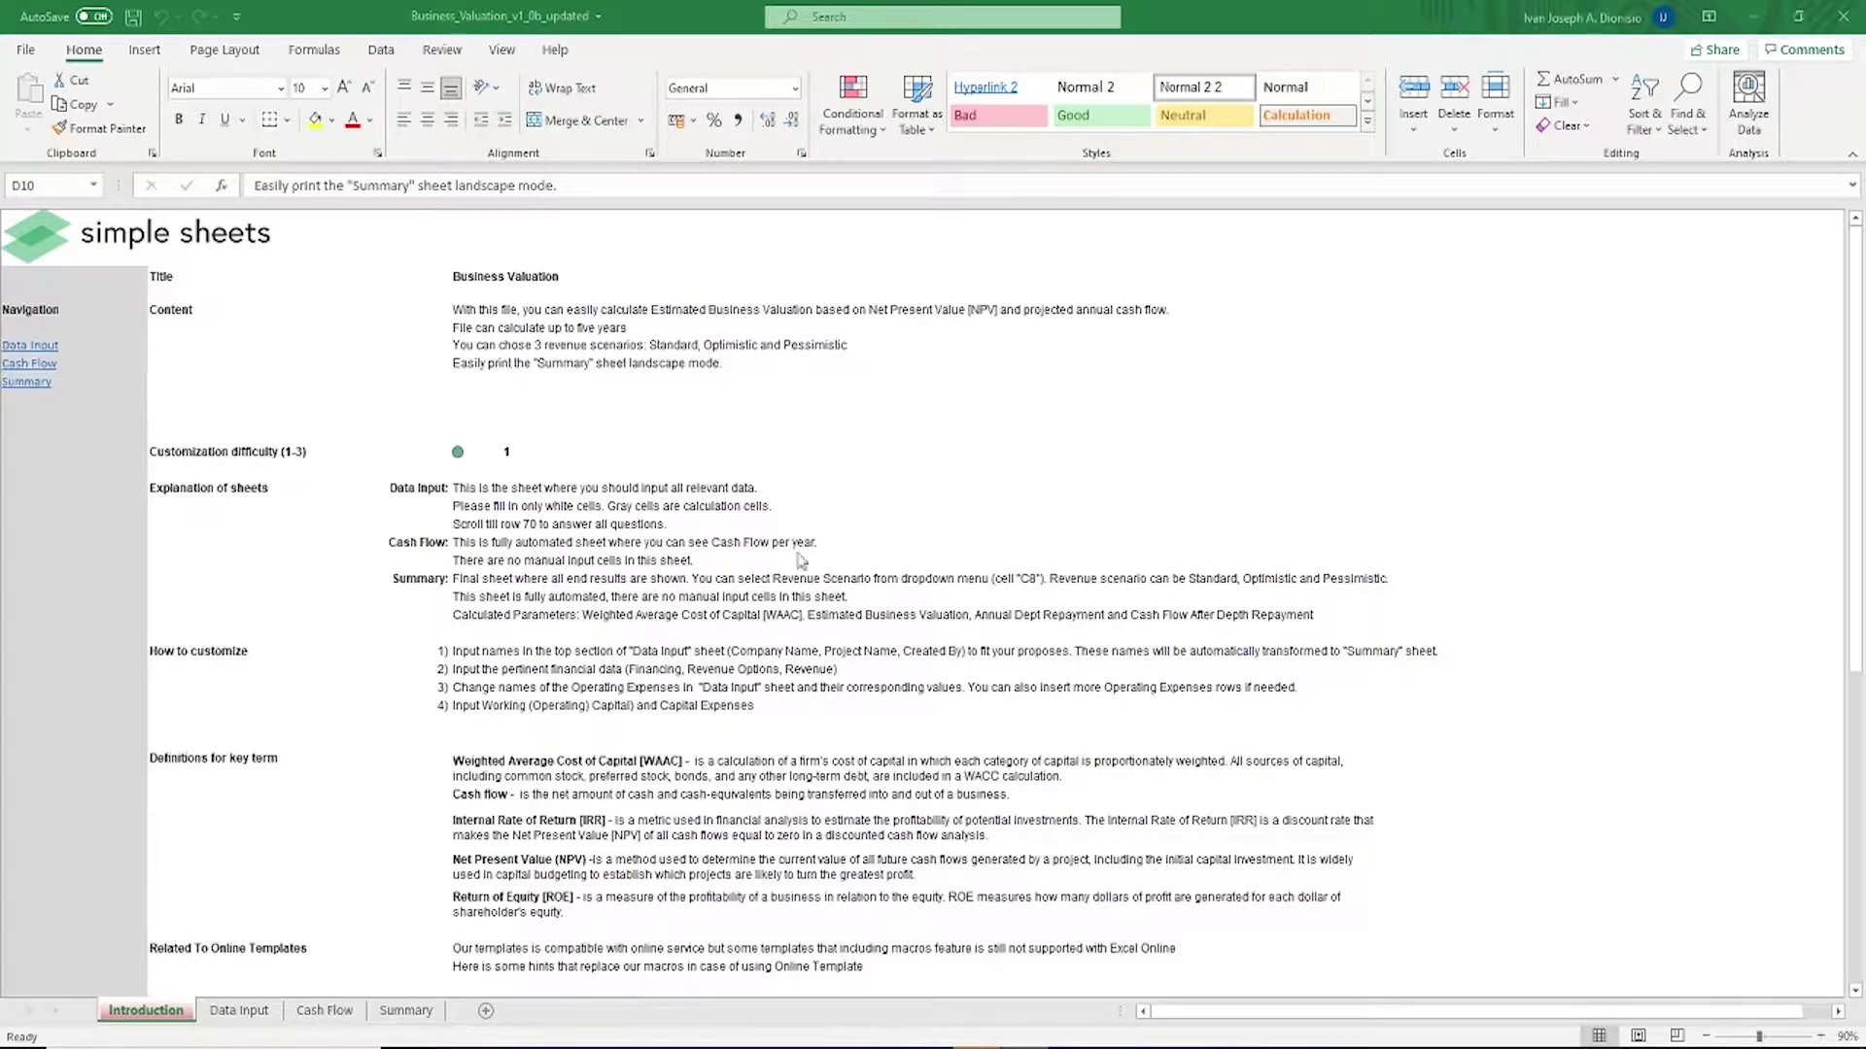
Read the Introduction's description, customization notes and WACC definition, then scroll to the copyright notice
key("F2")
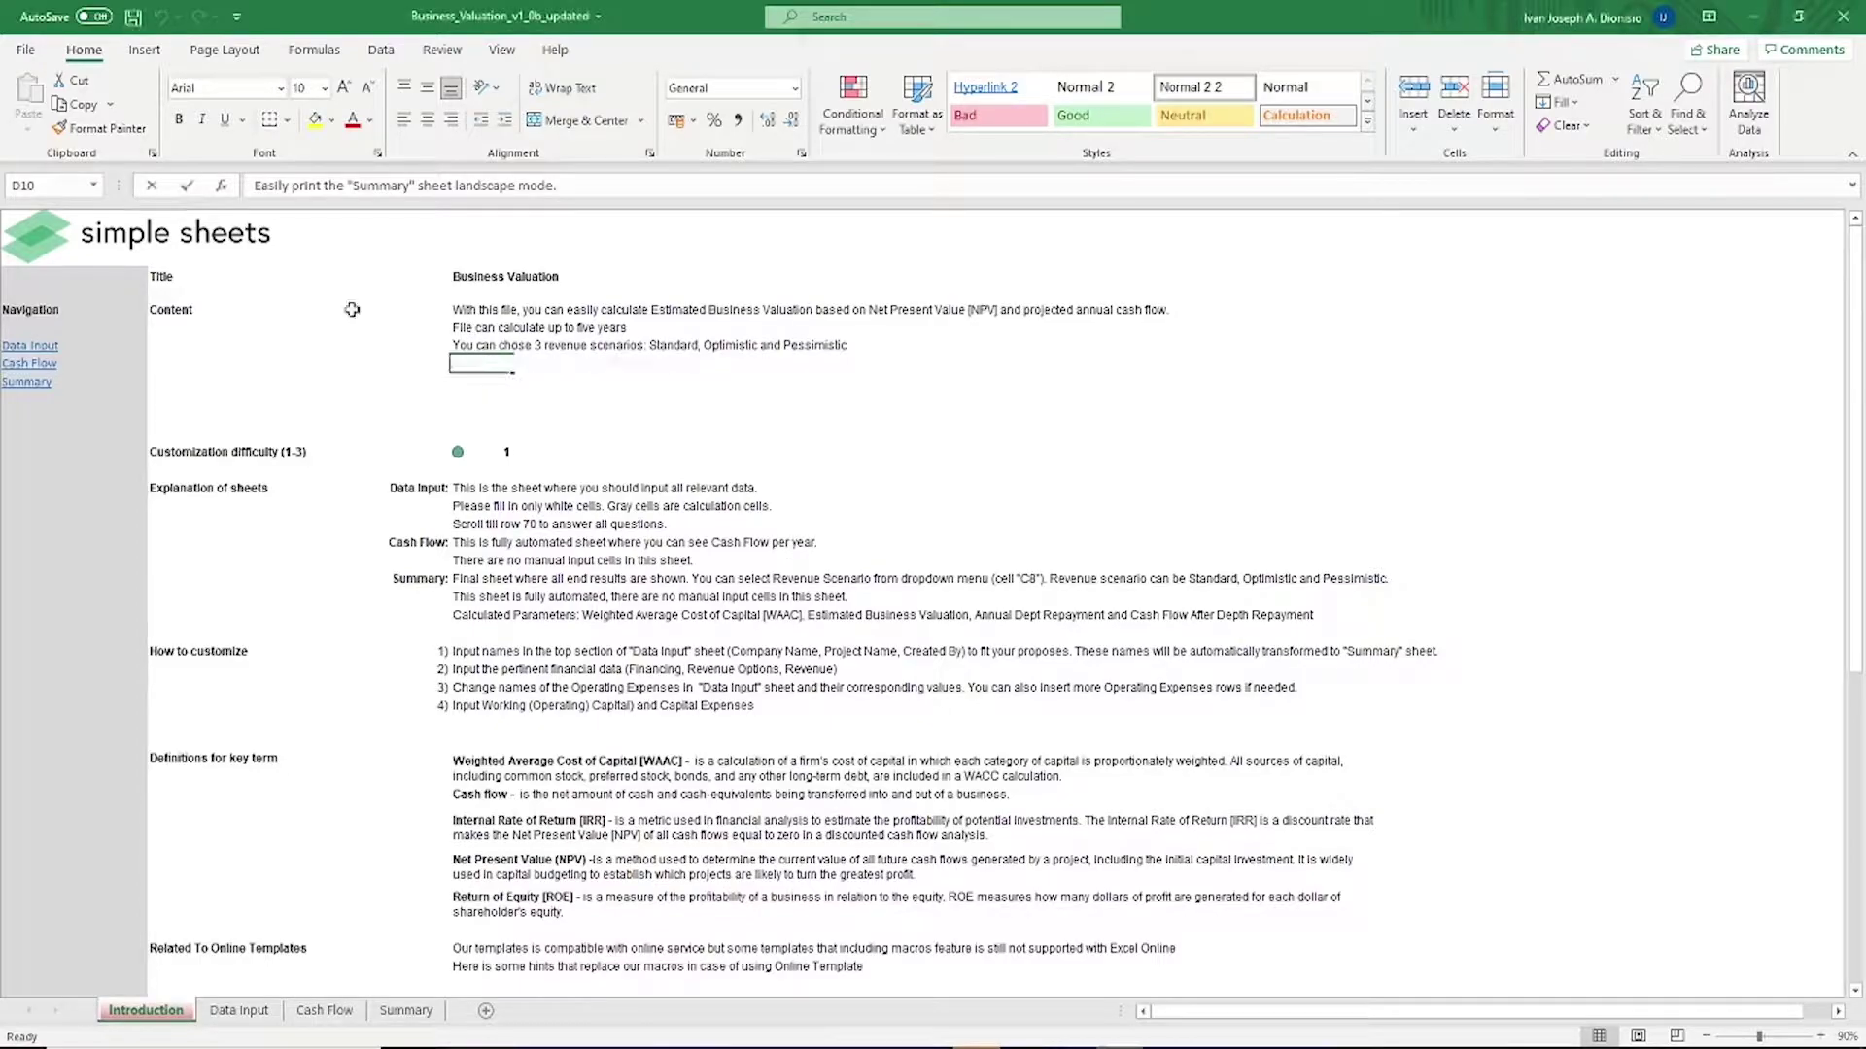
left_click(479, 309)
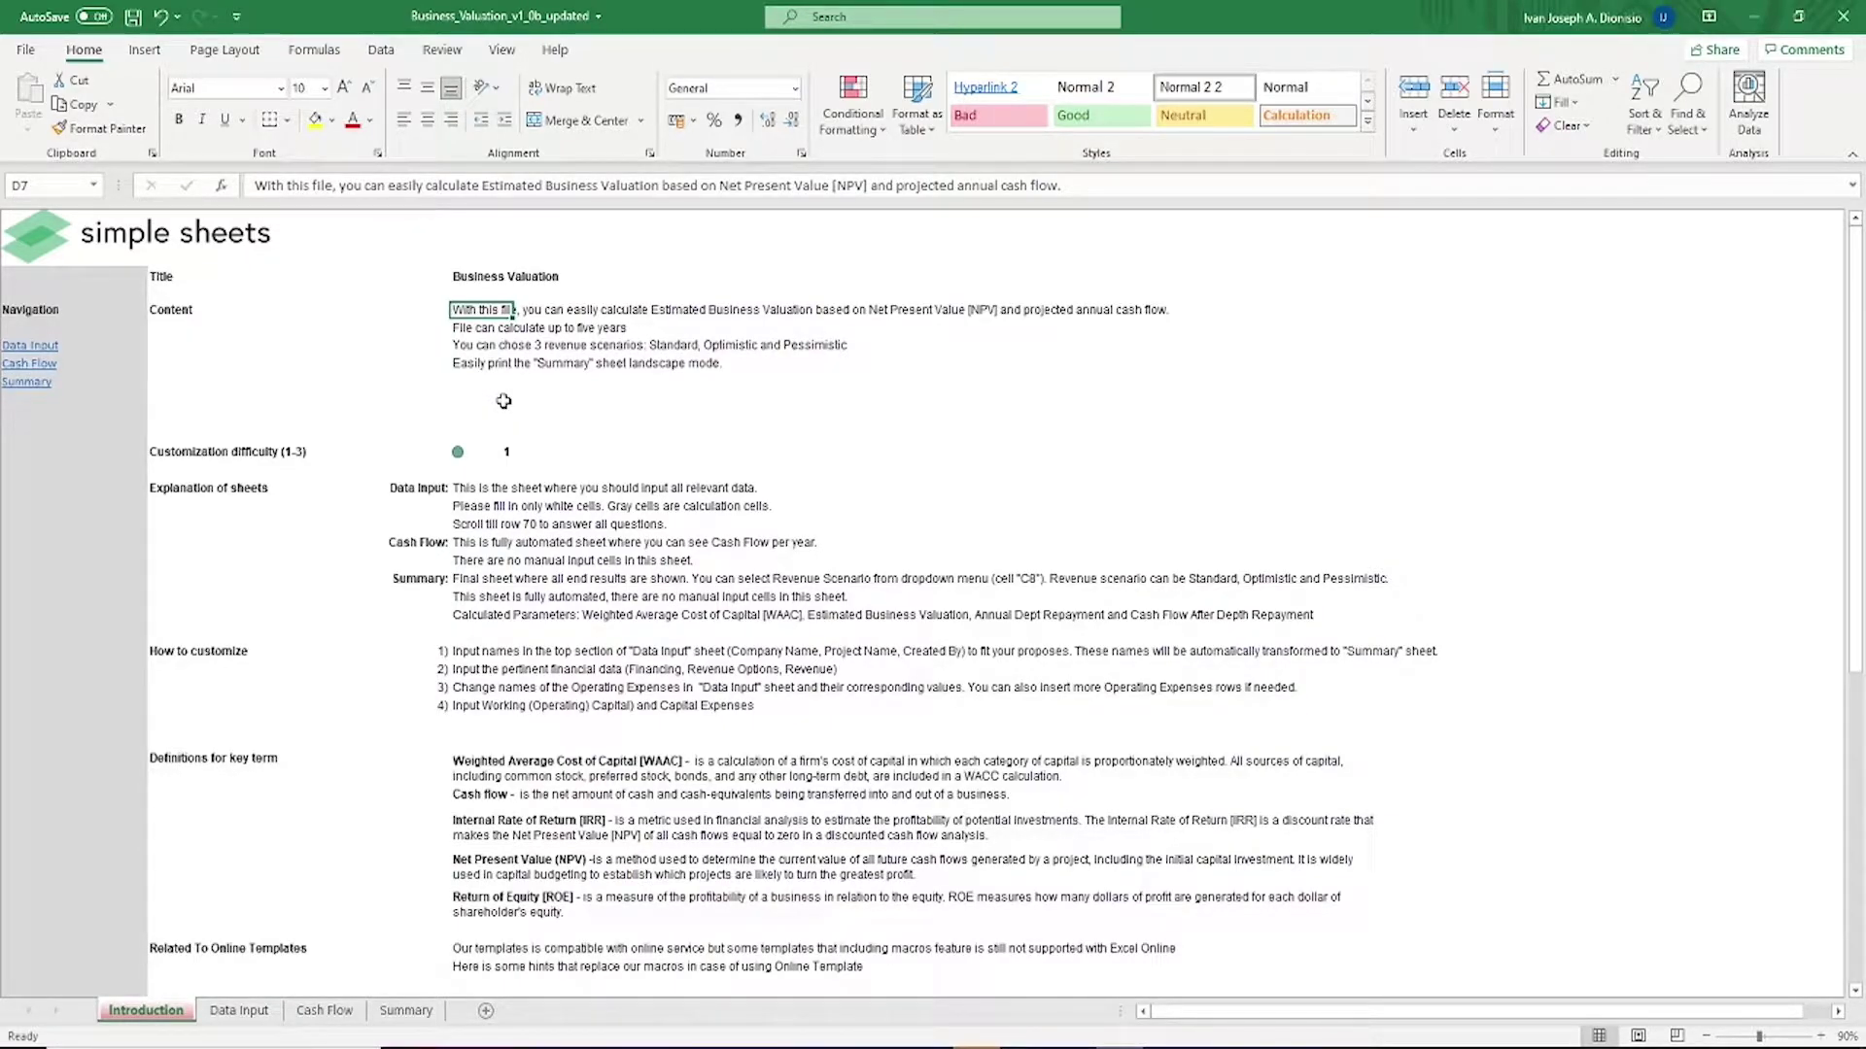
left_click(483, 452)
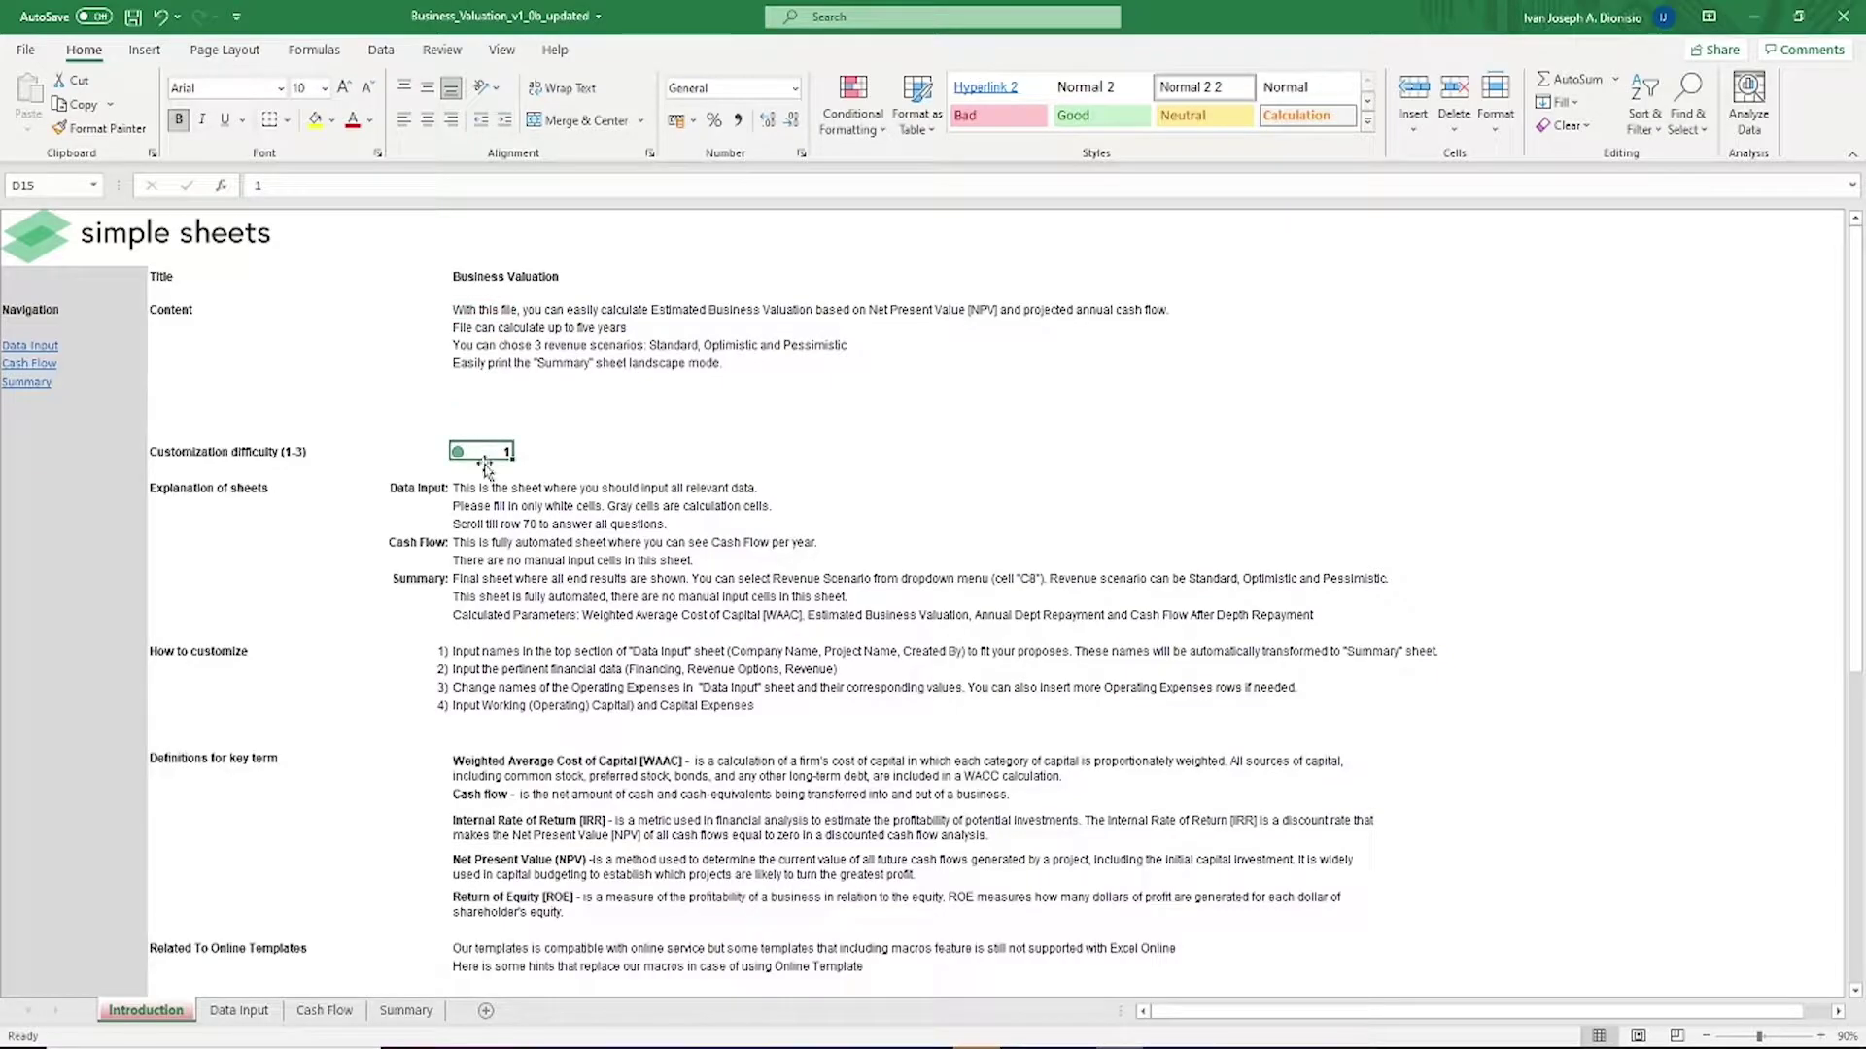
left_click(476, 487)
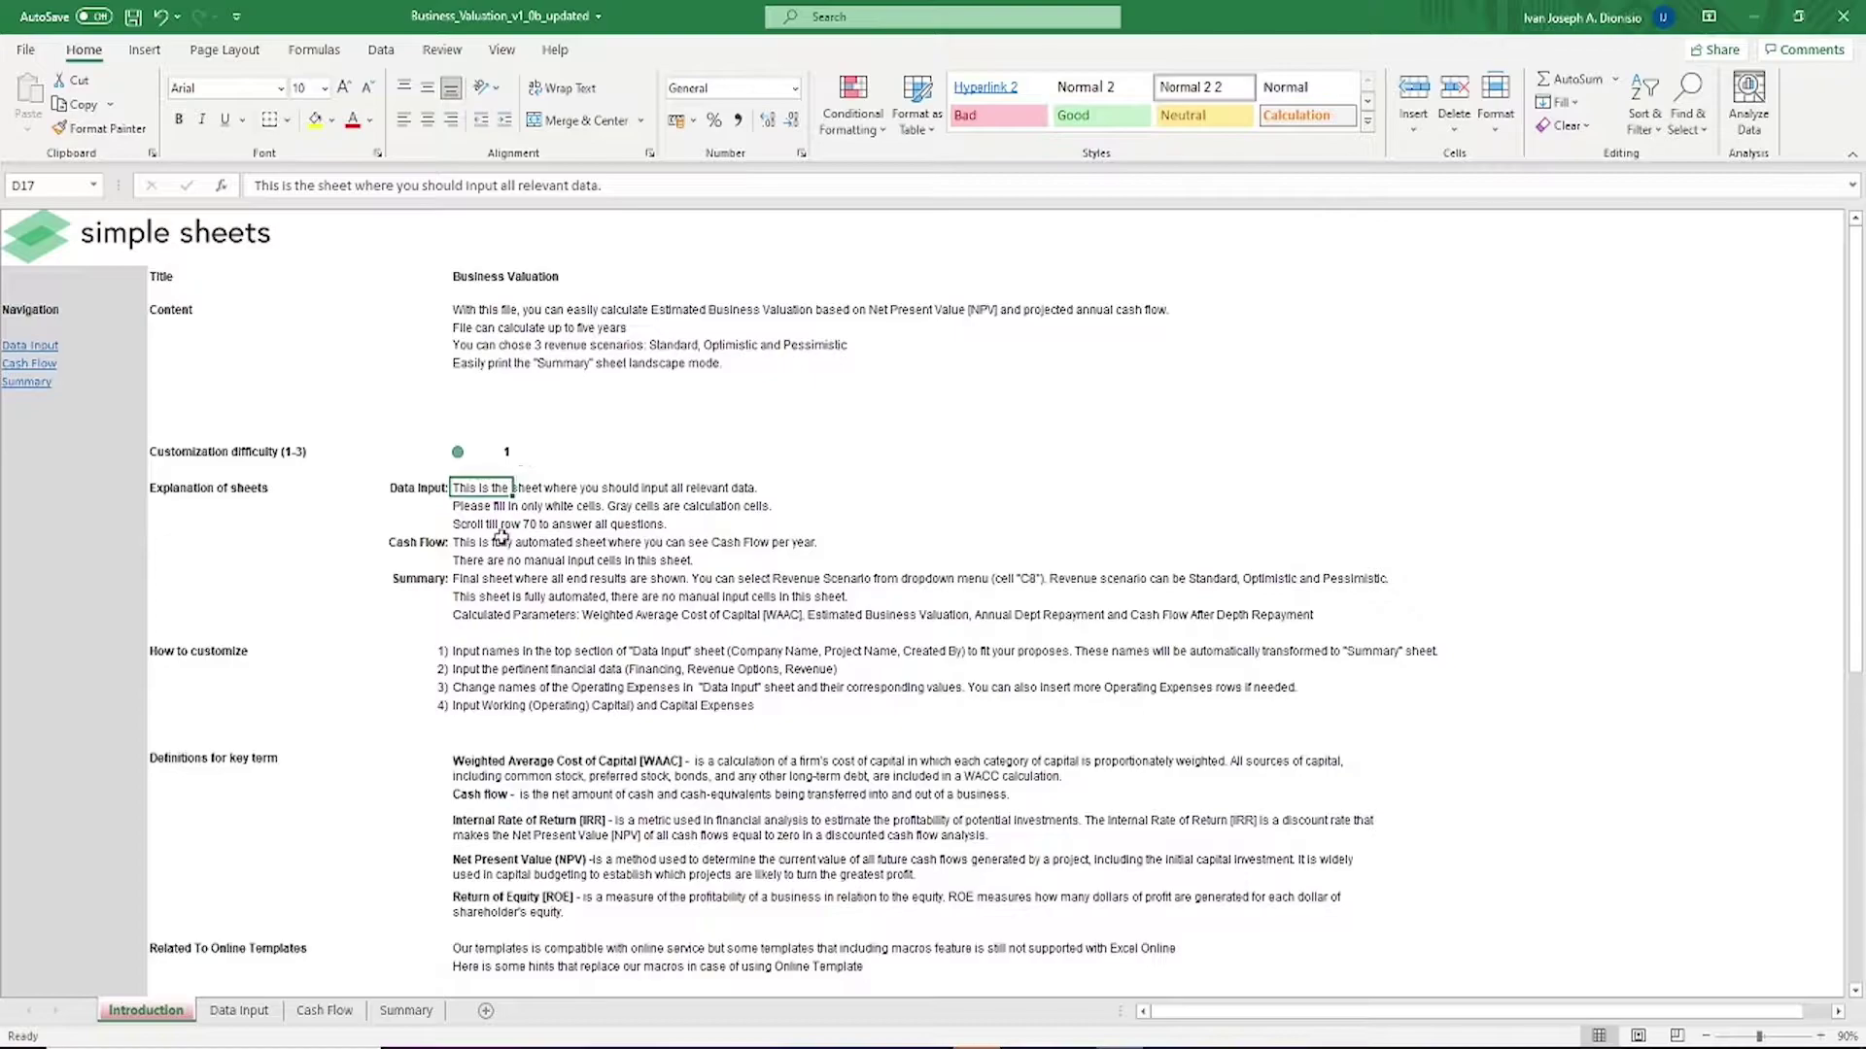
left_click(486, 650)
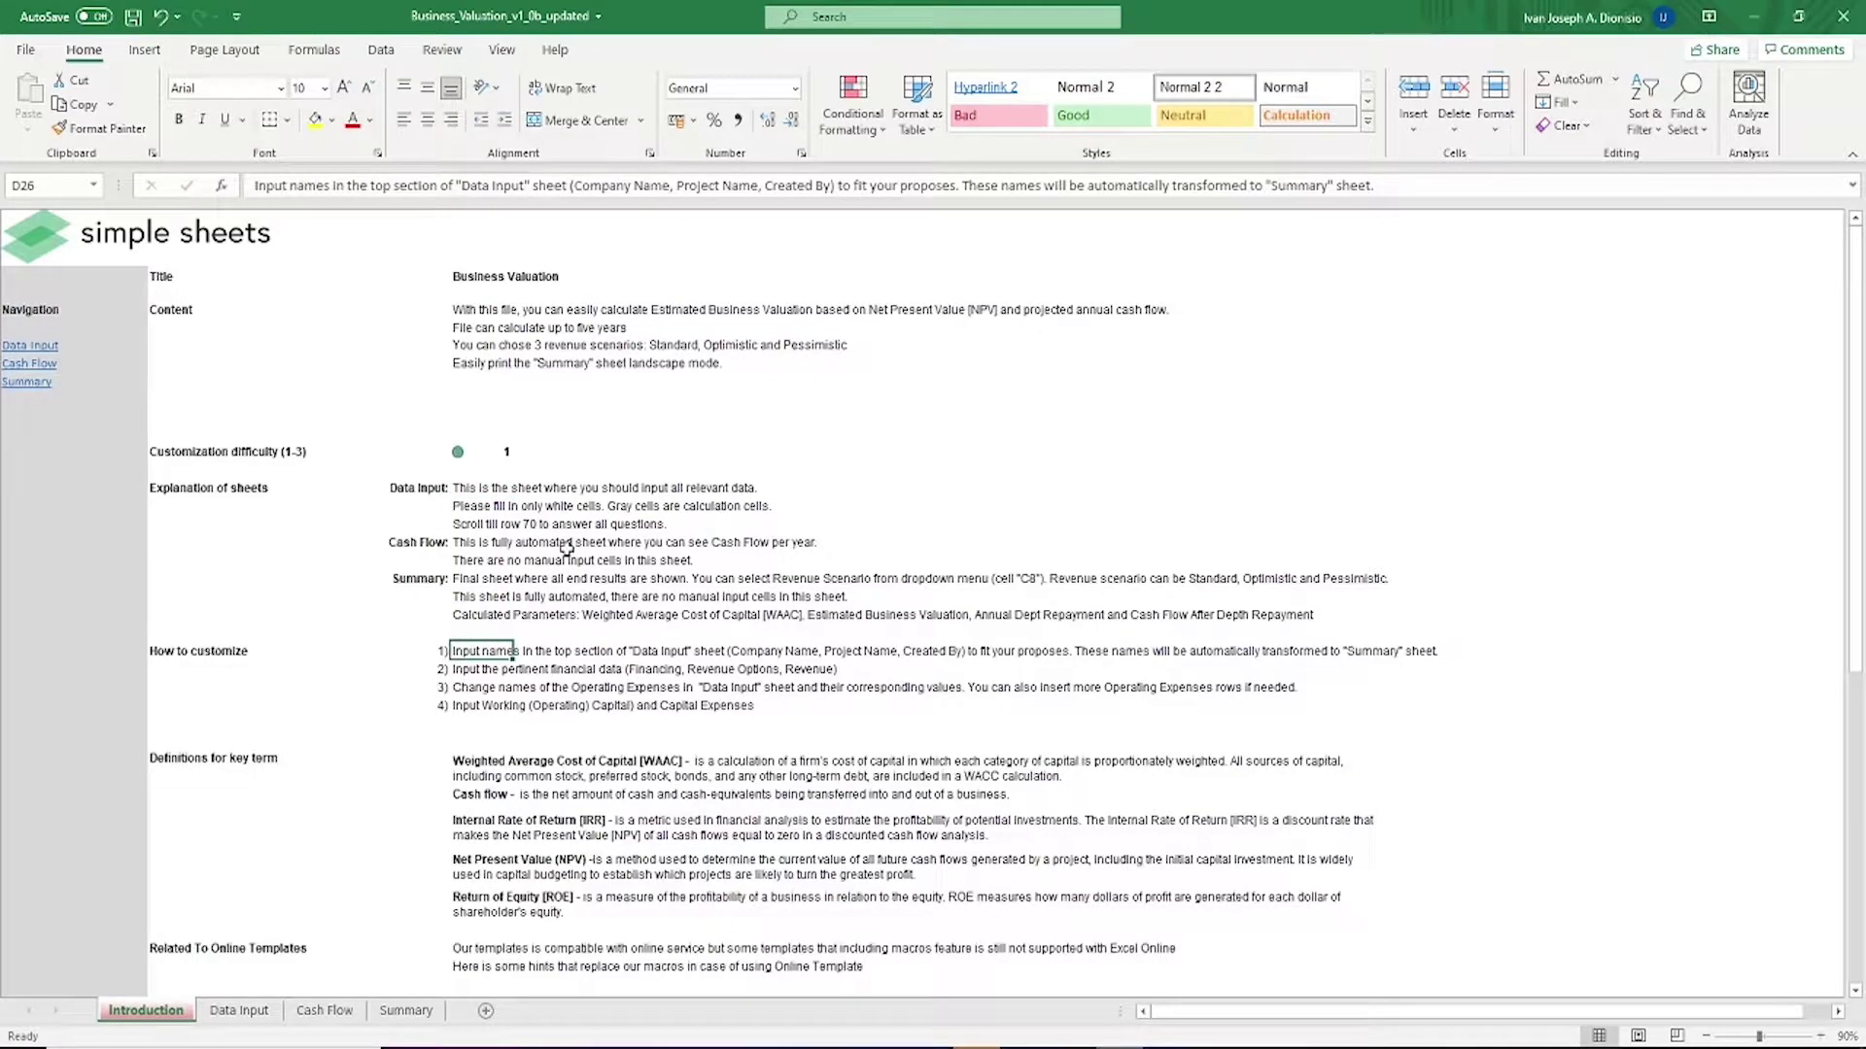
left_click(471, 760)
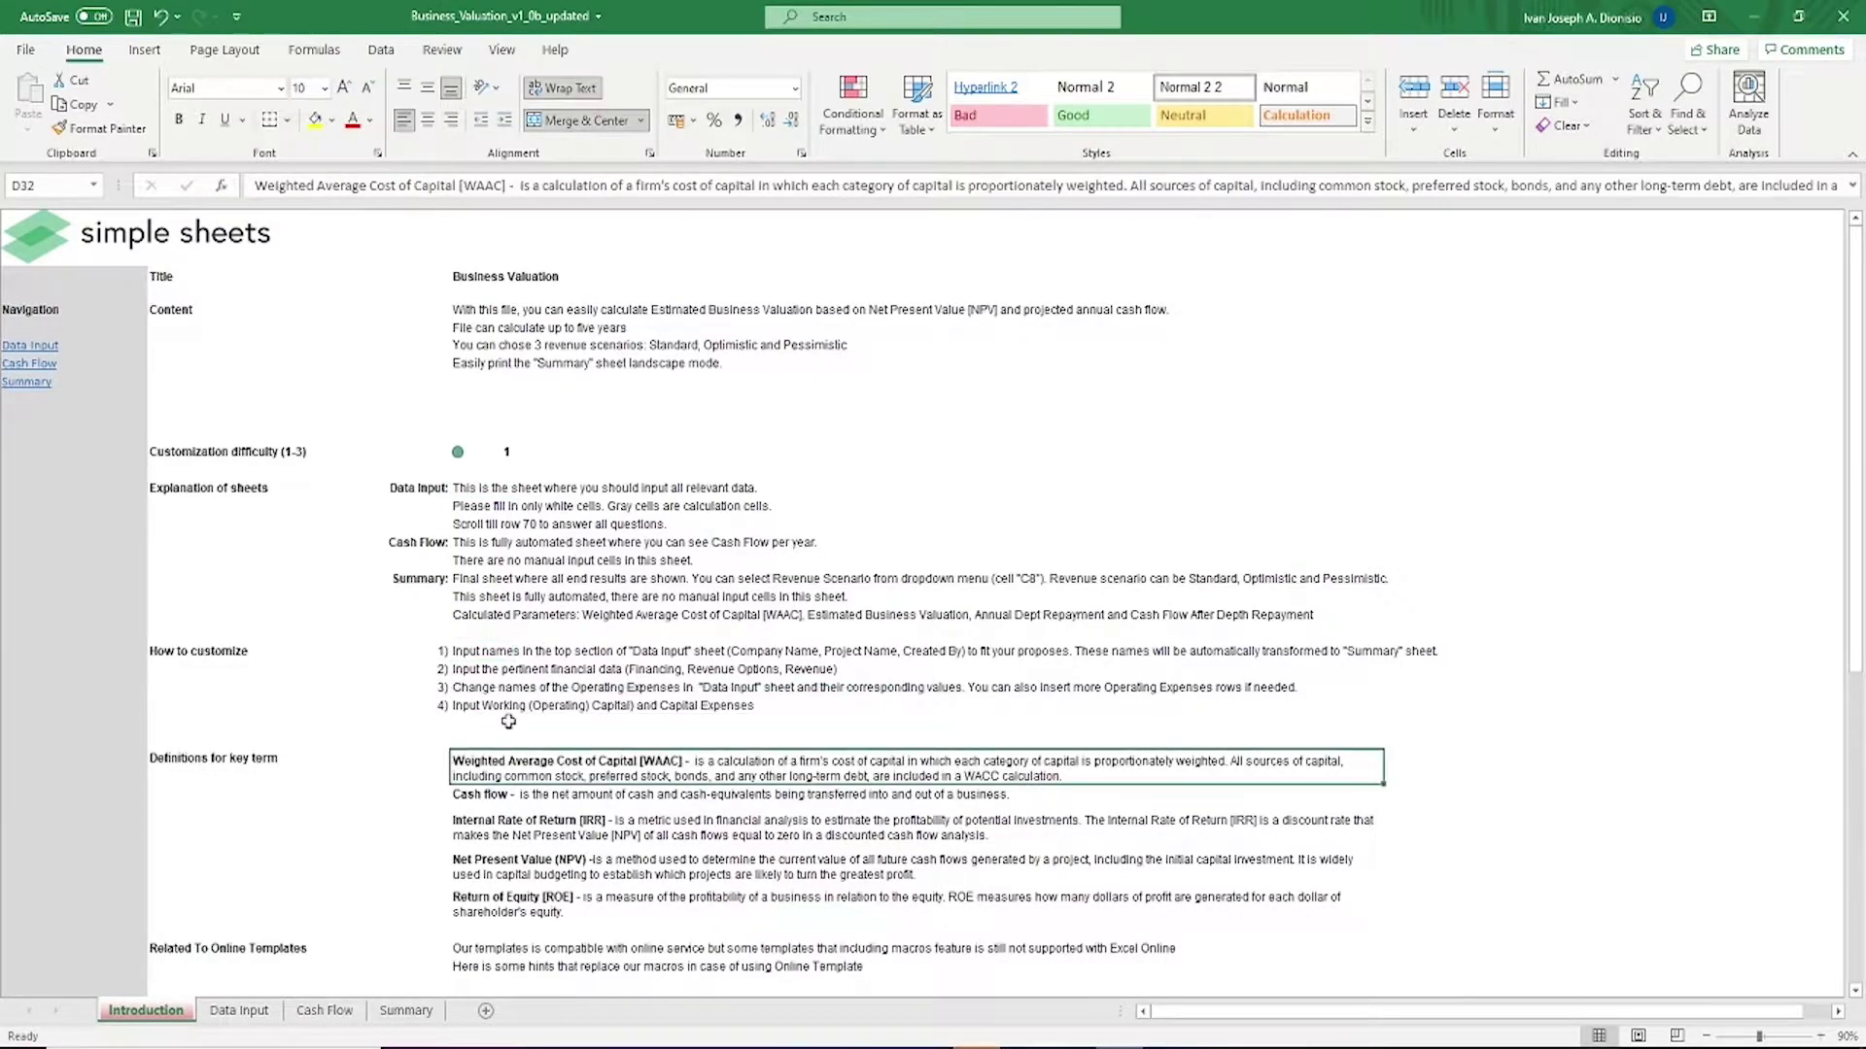
scroll(510, 720, "down", 6)
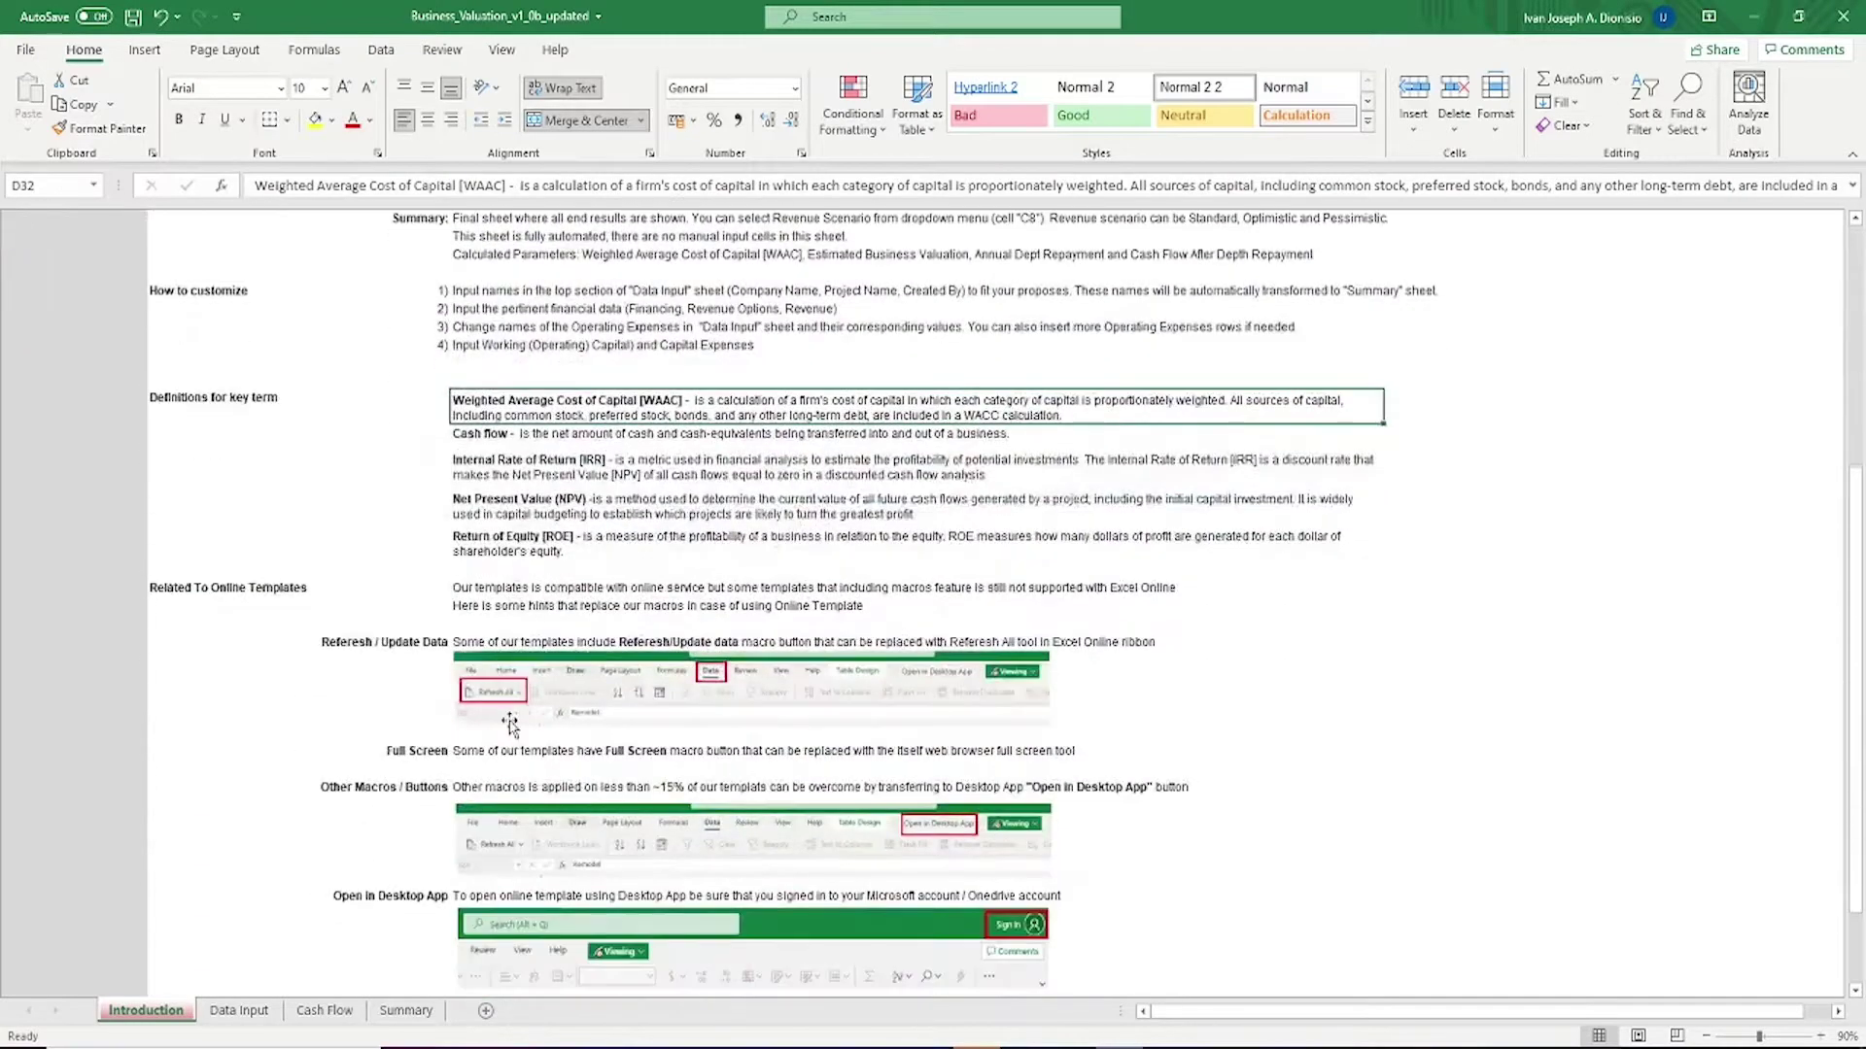
scroll(509, 720, "down", 1)
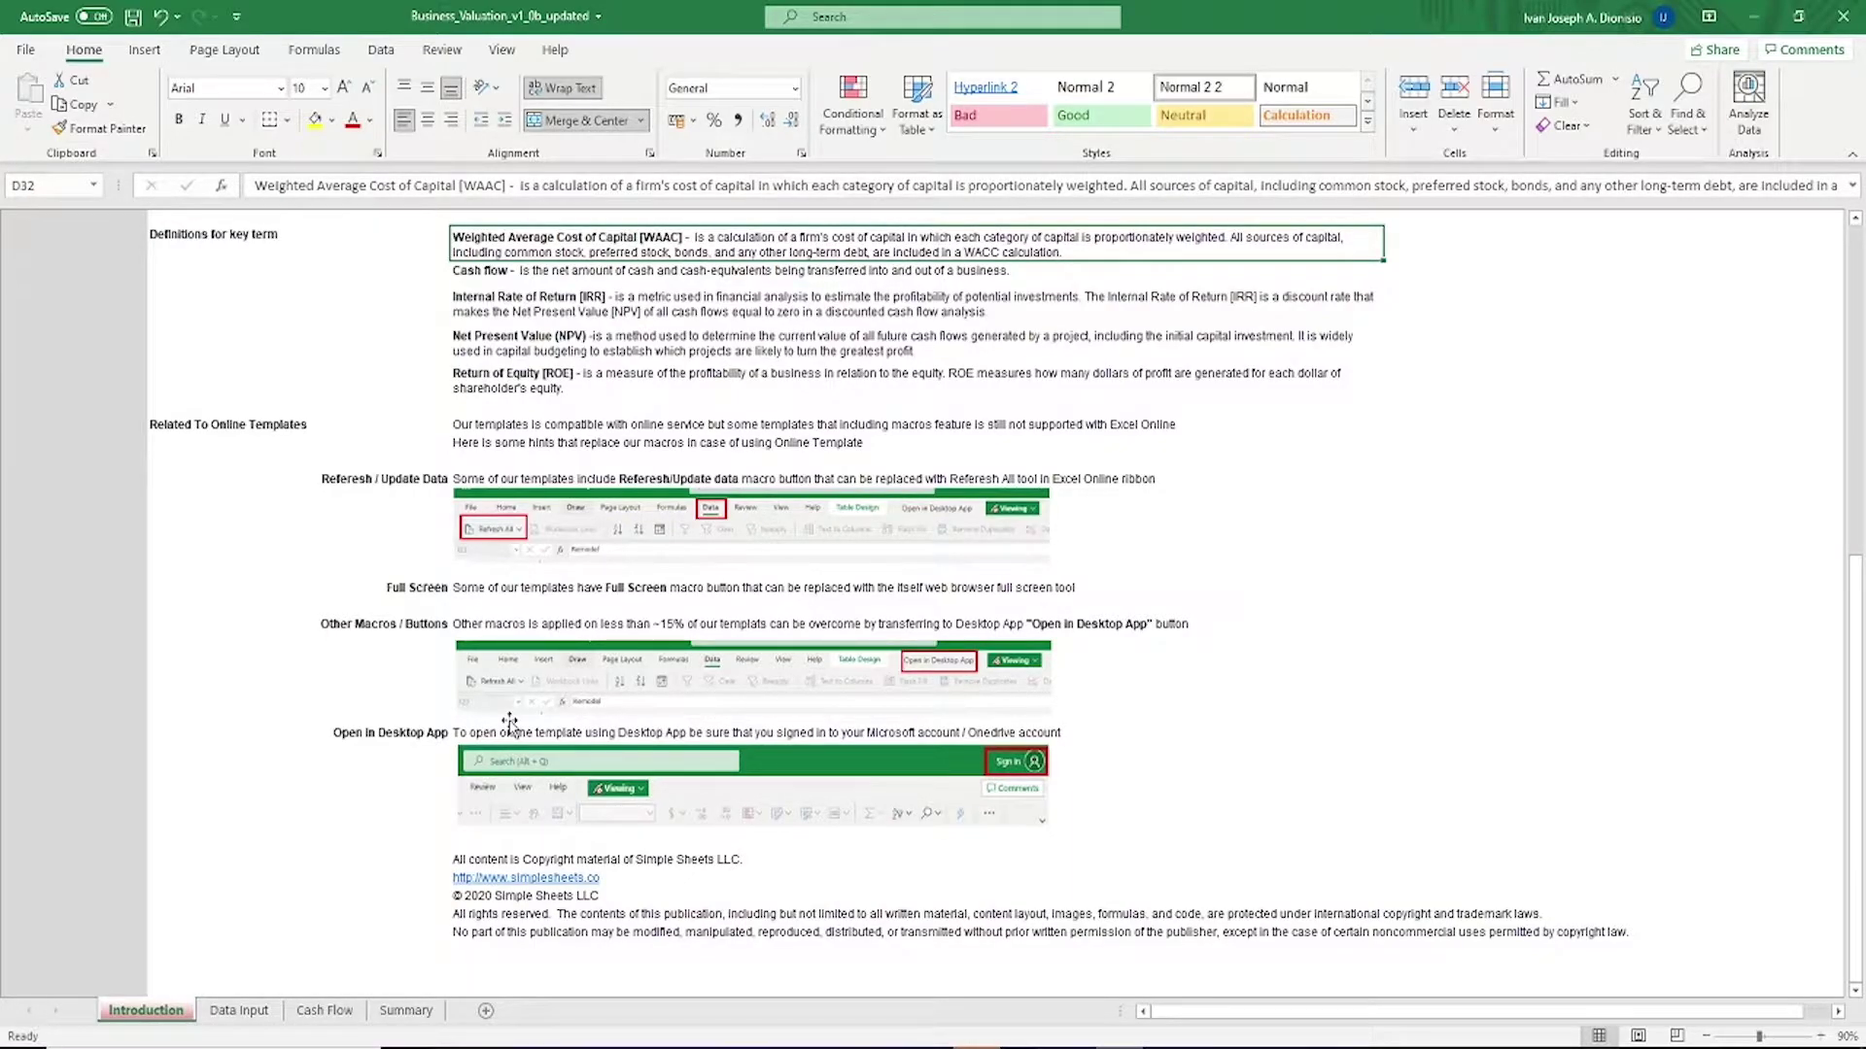
Go to the Data Input sheet and inspect the Year 2 Electricity formula =D30*(1+E$29)
left_click(239, 1011)
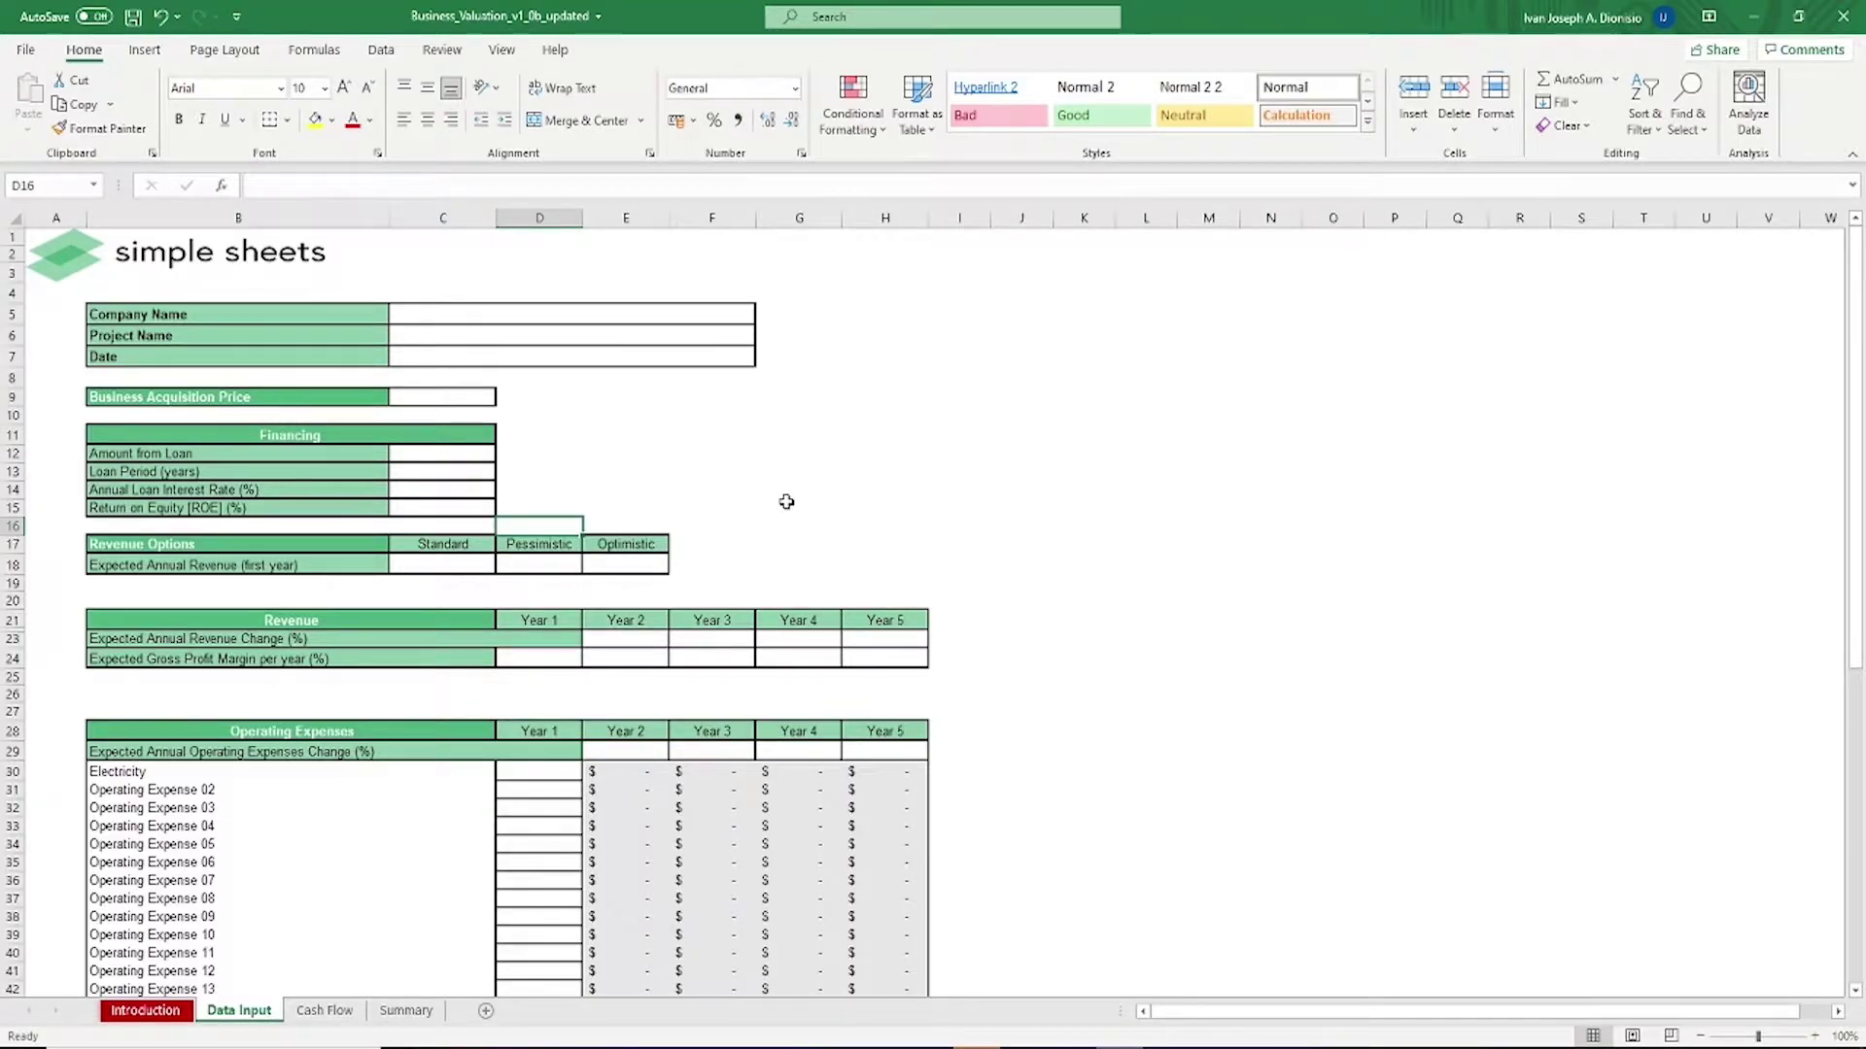
left_click(606, 770)
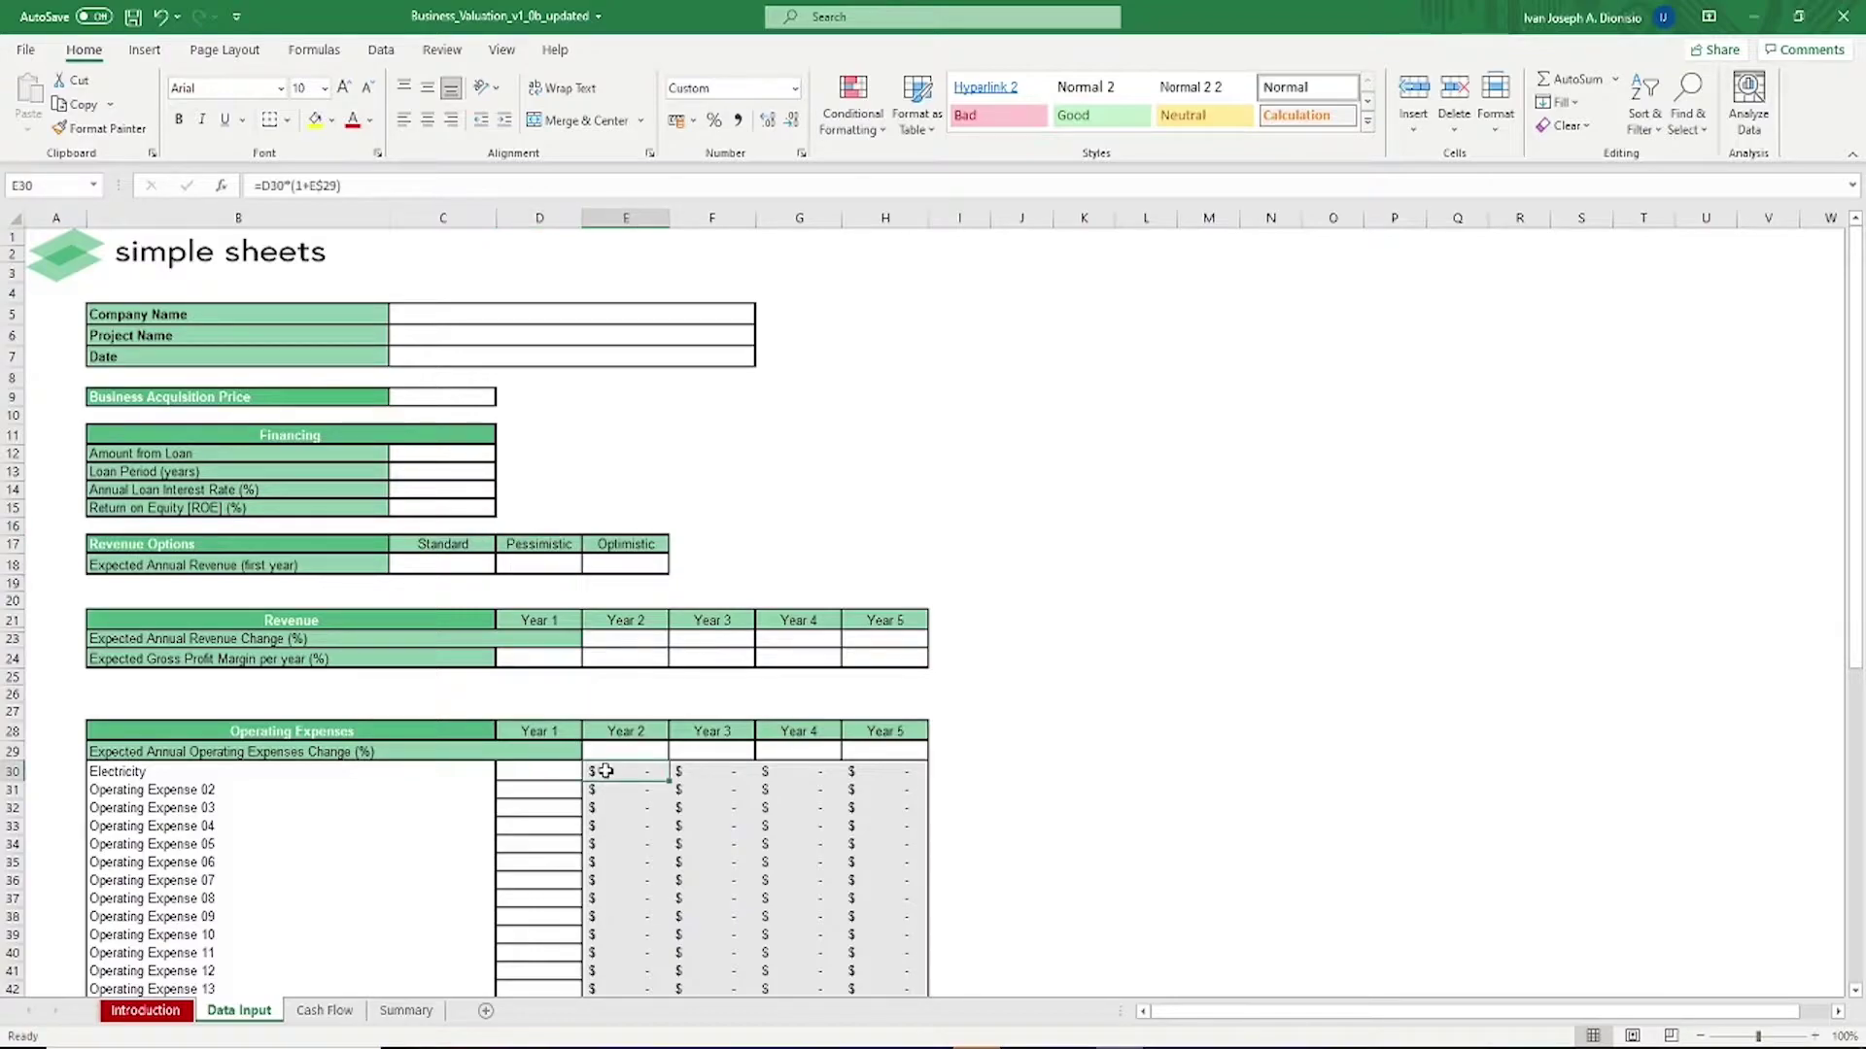
left_click(735, 470)
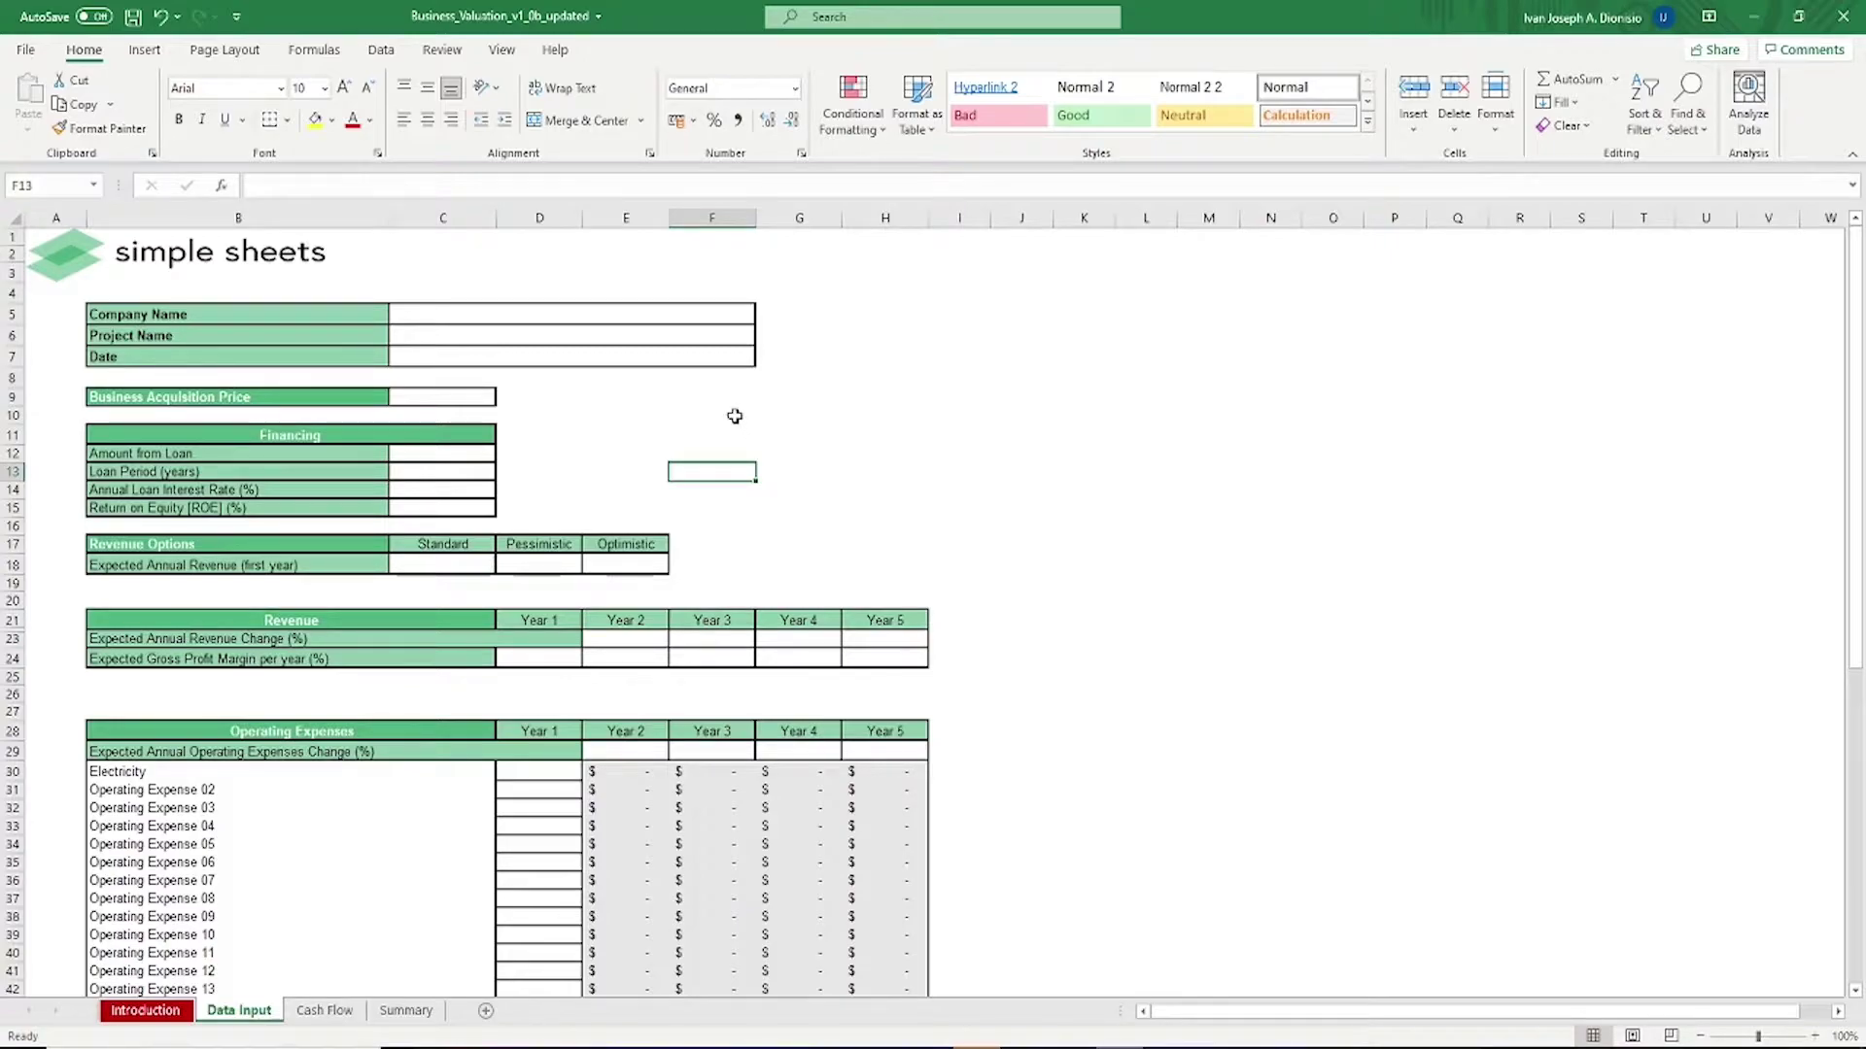
Enter company name ABC, project name DEF and date 1/1/2020
left_click(703, 311)
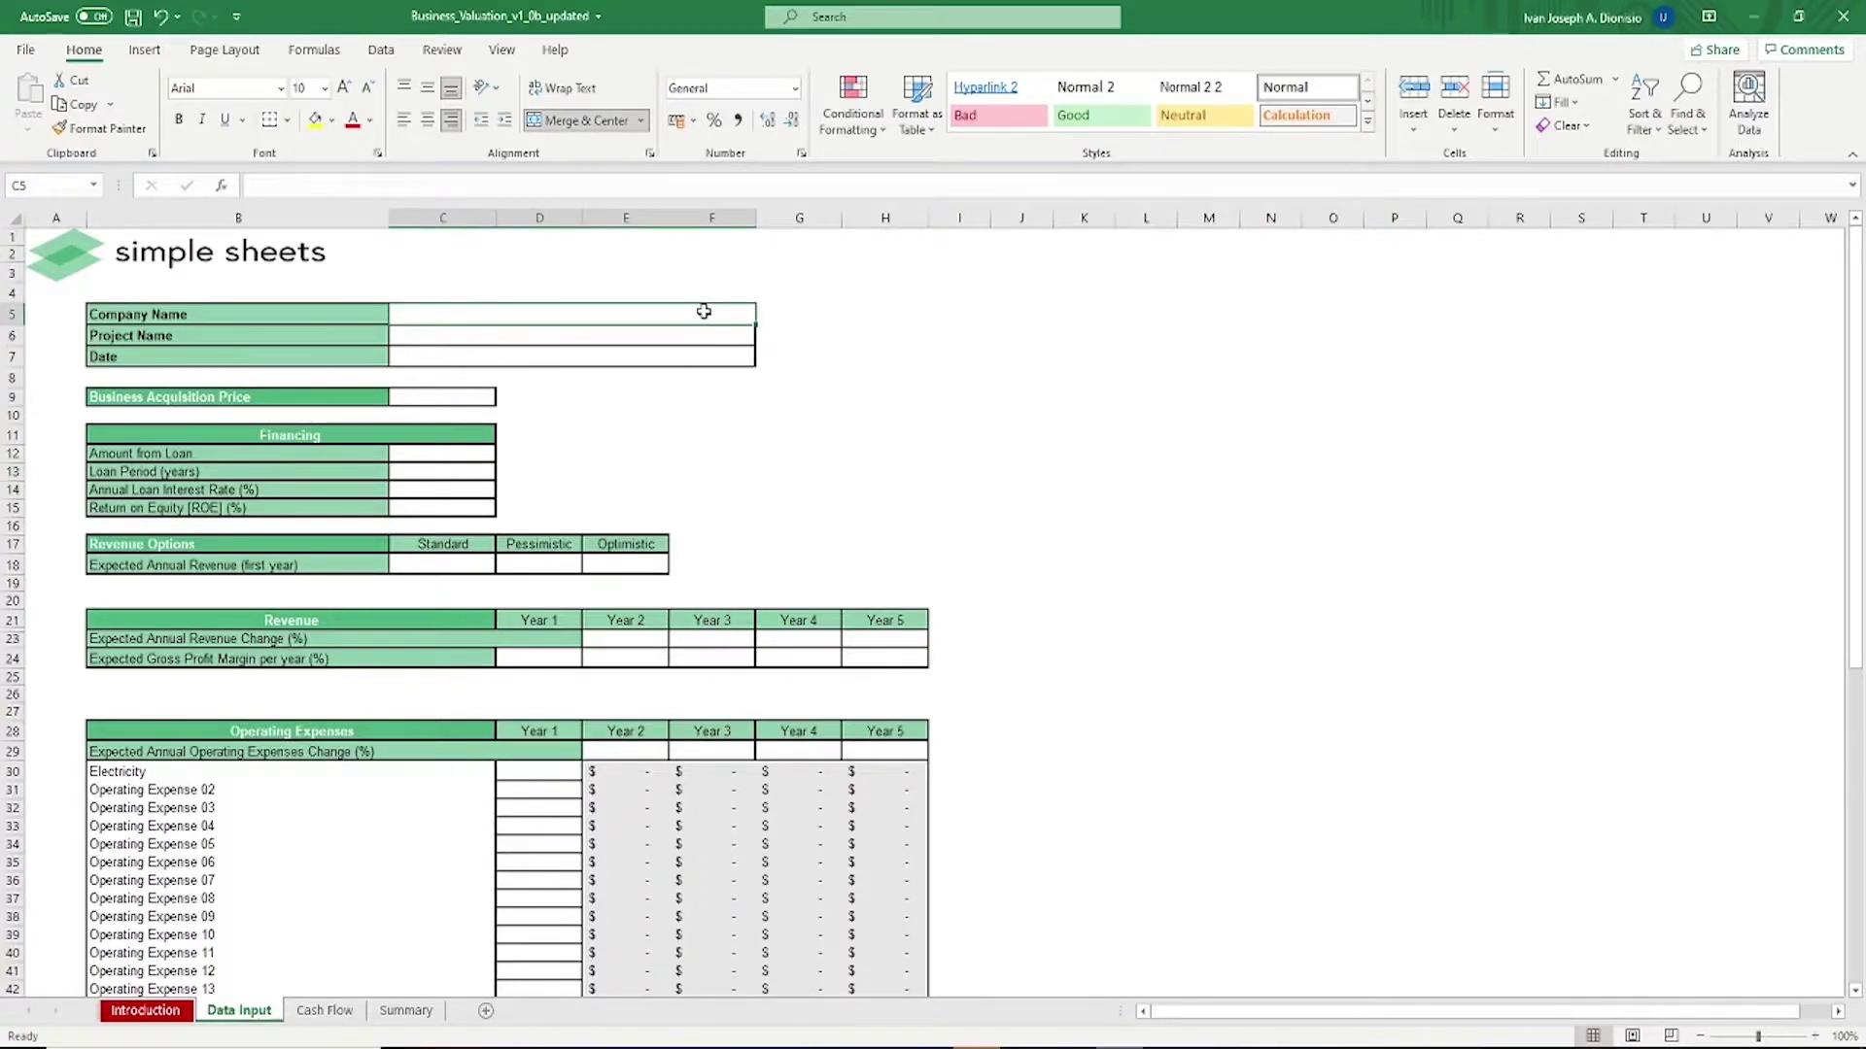
type("ABC")
left_click(710, 333)
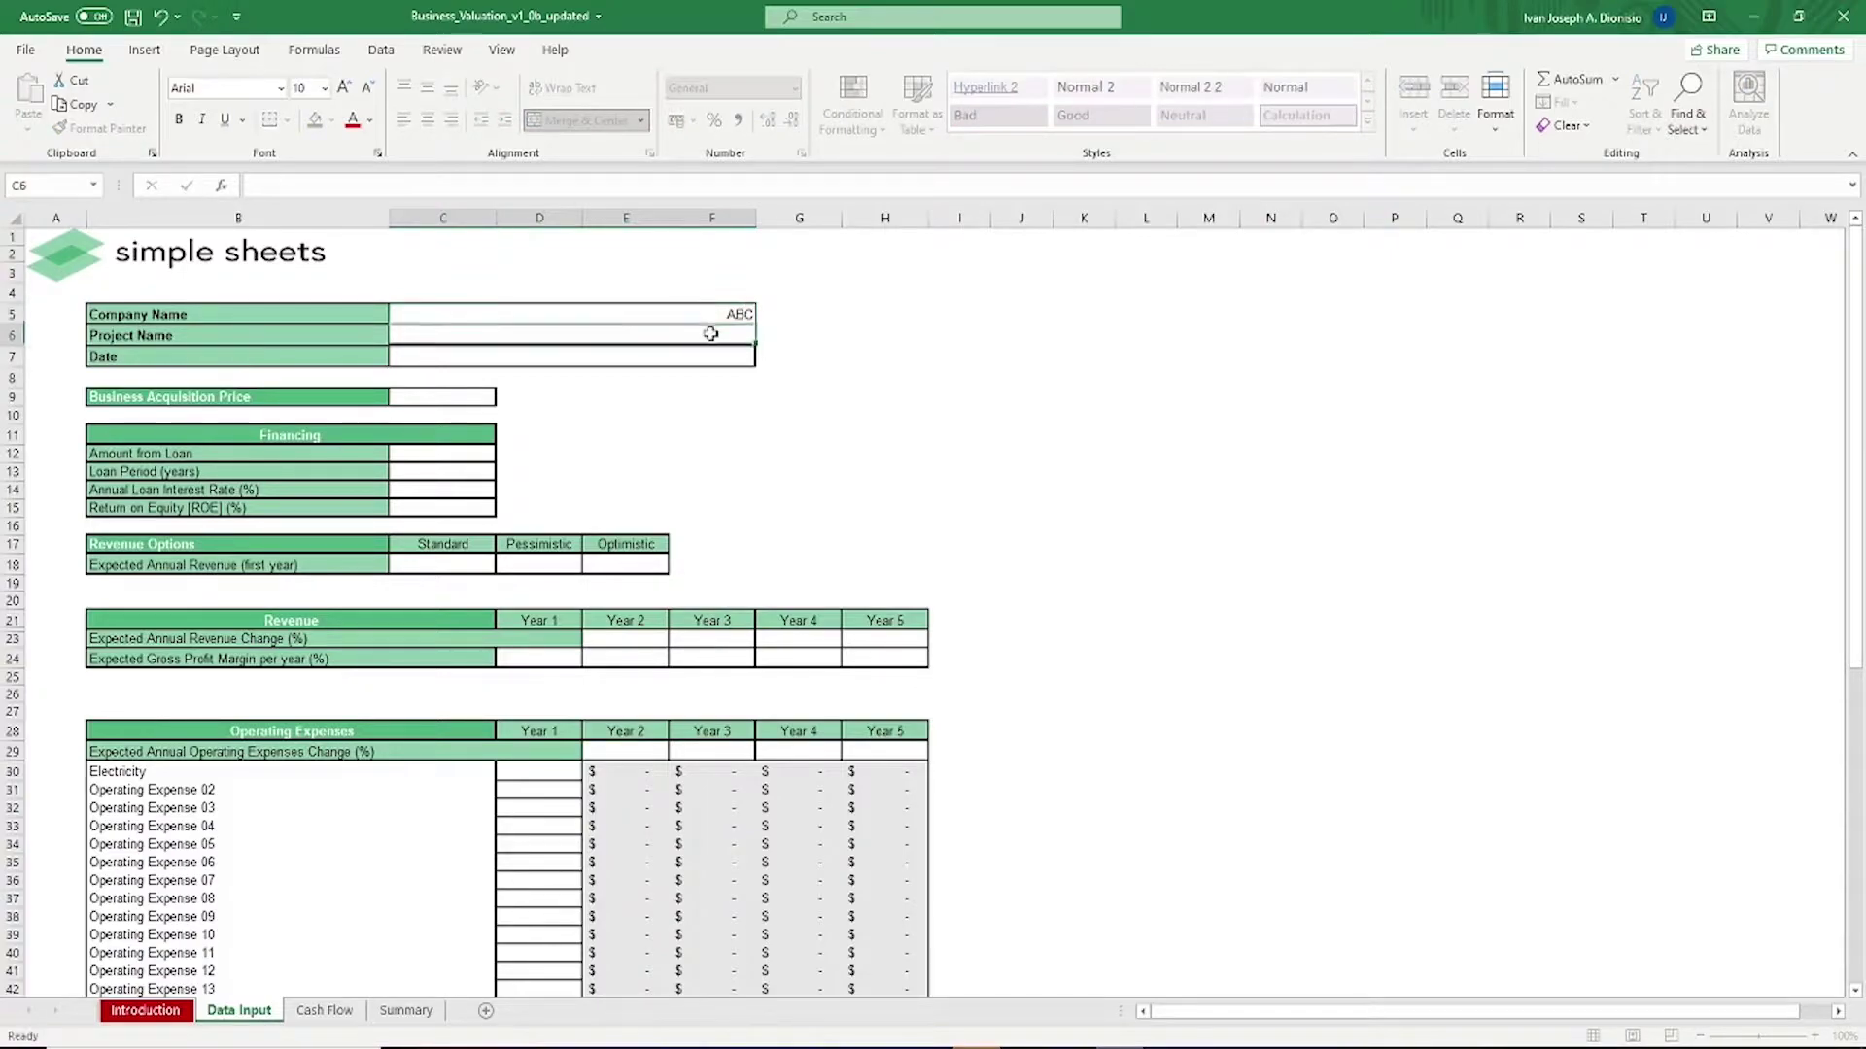
type("DEF")
left_click(712, 352)
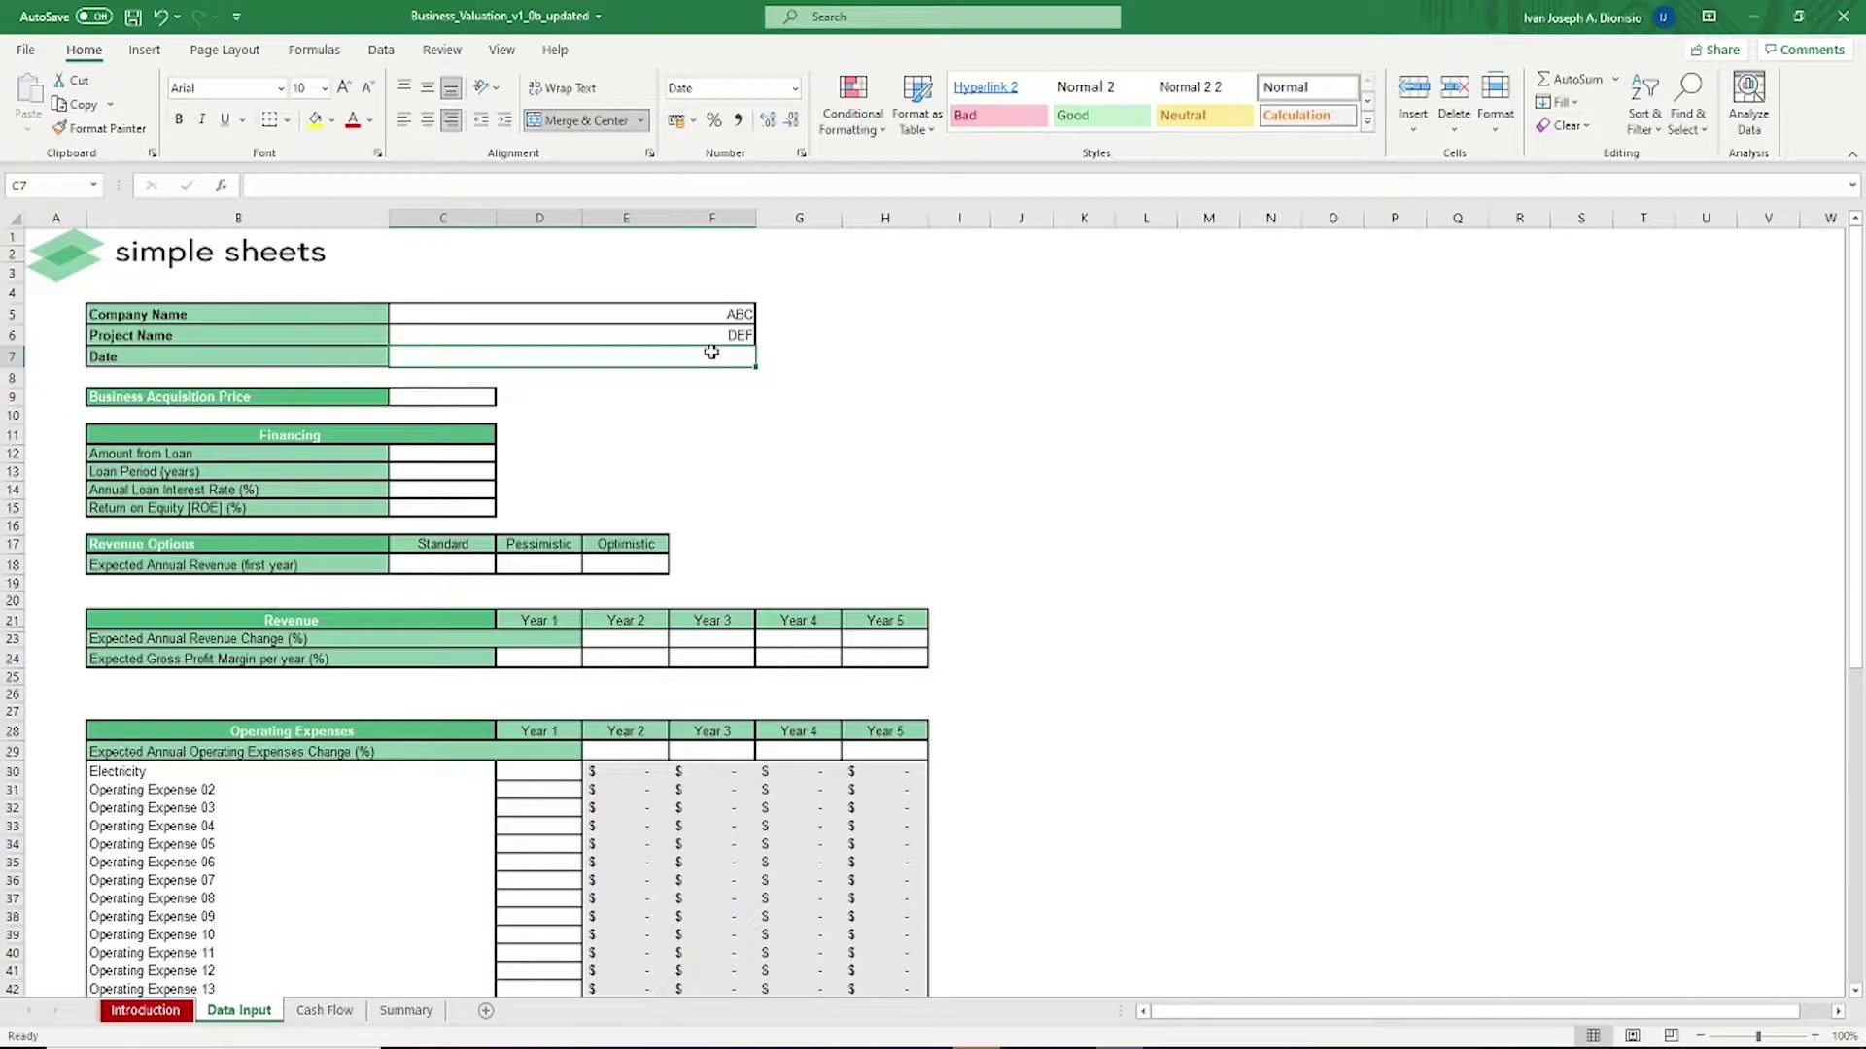
type("1/1/2020")
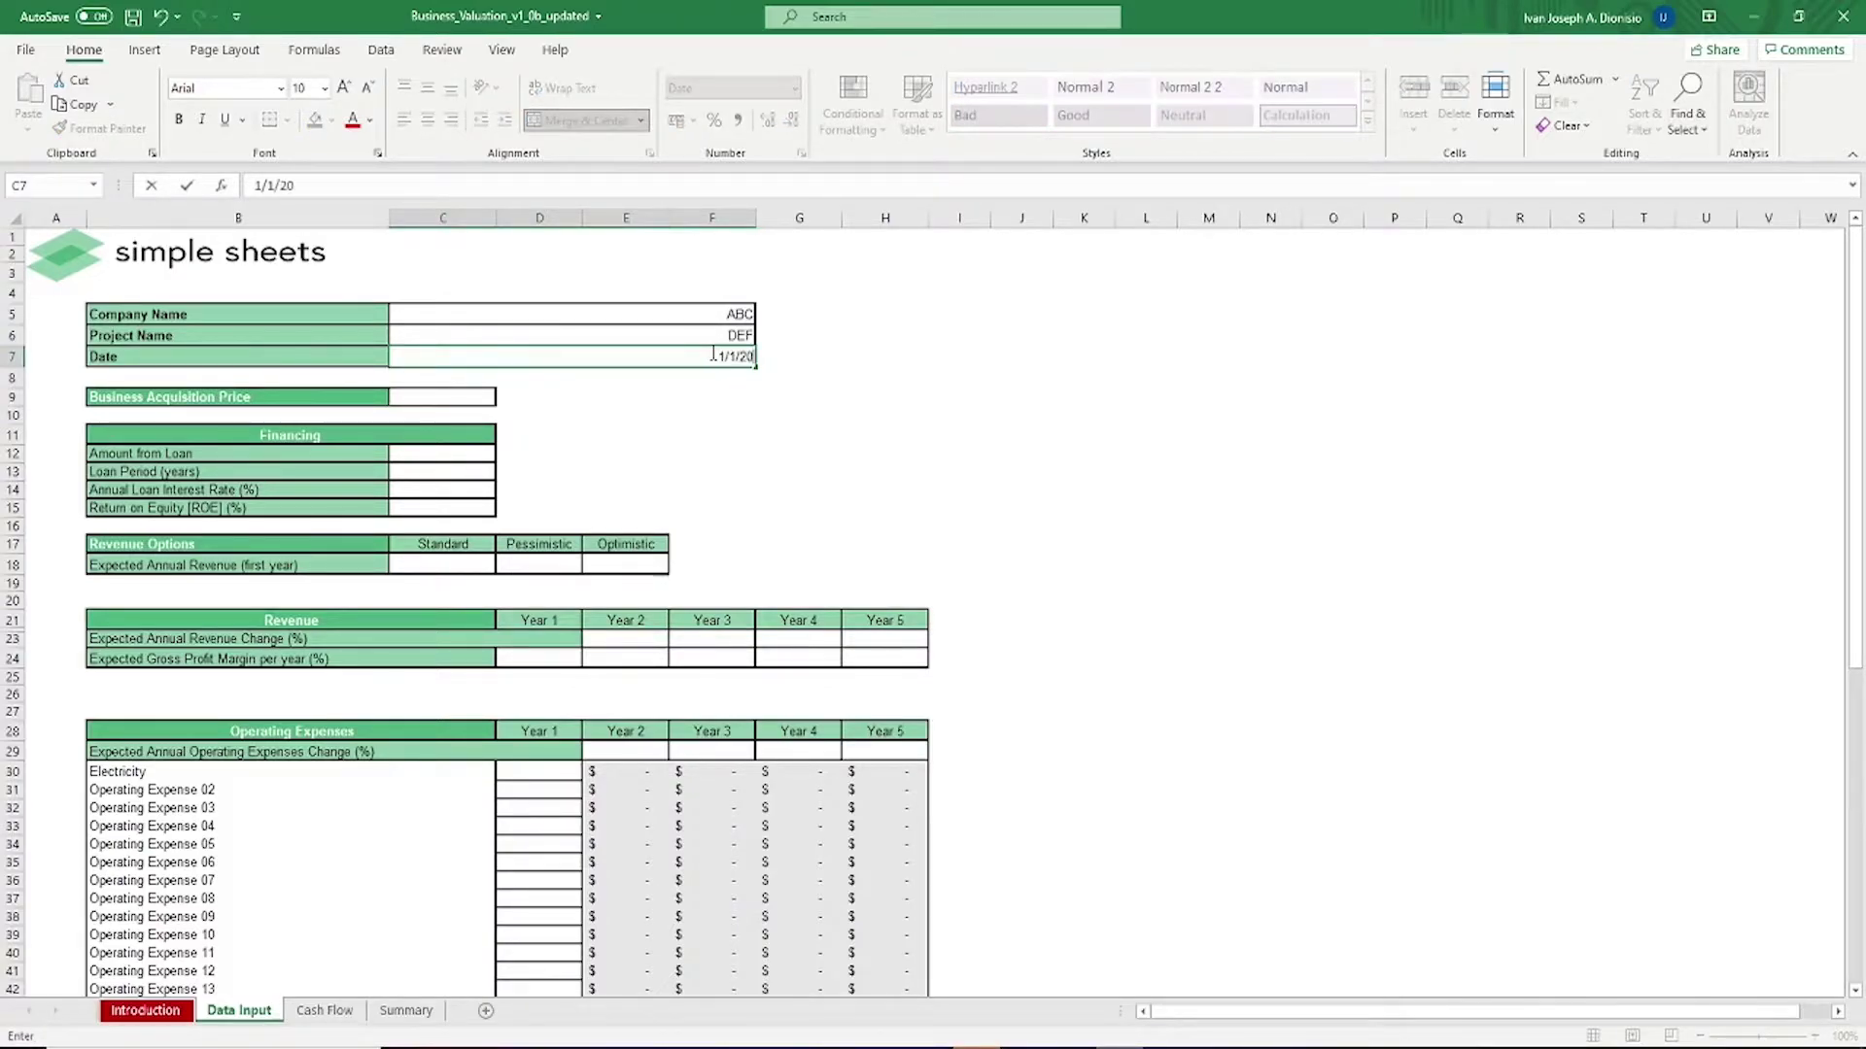
key("Return")
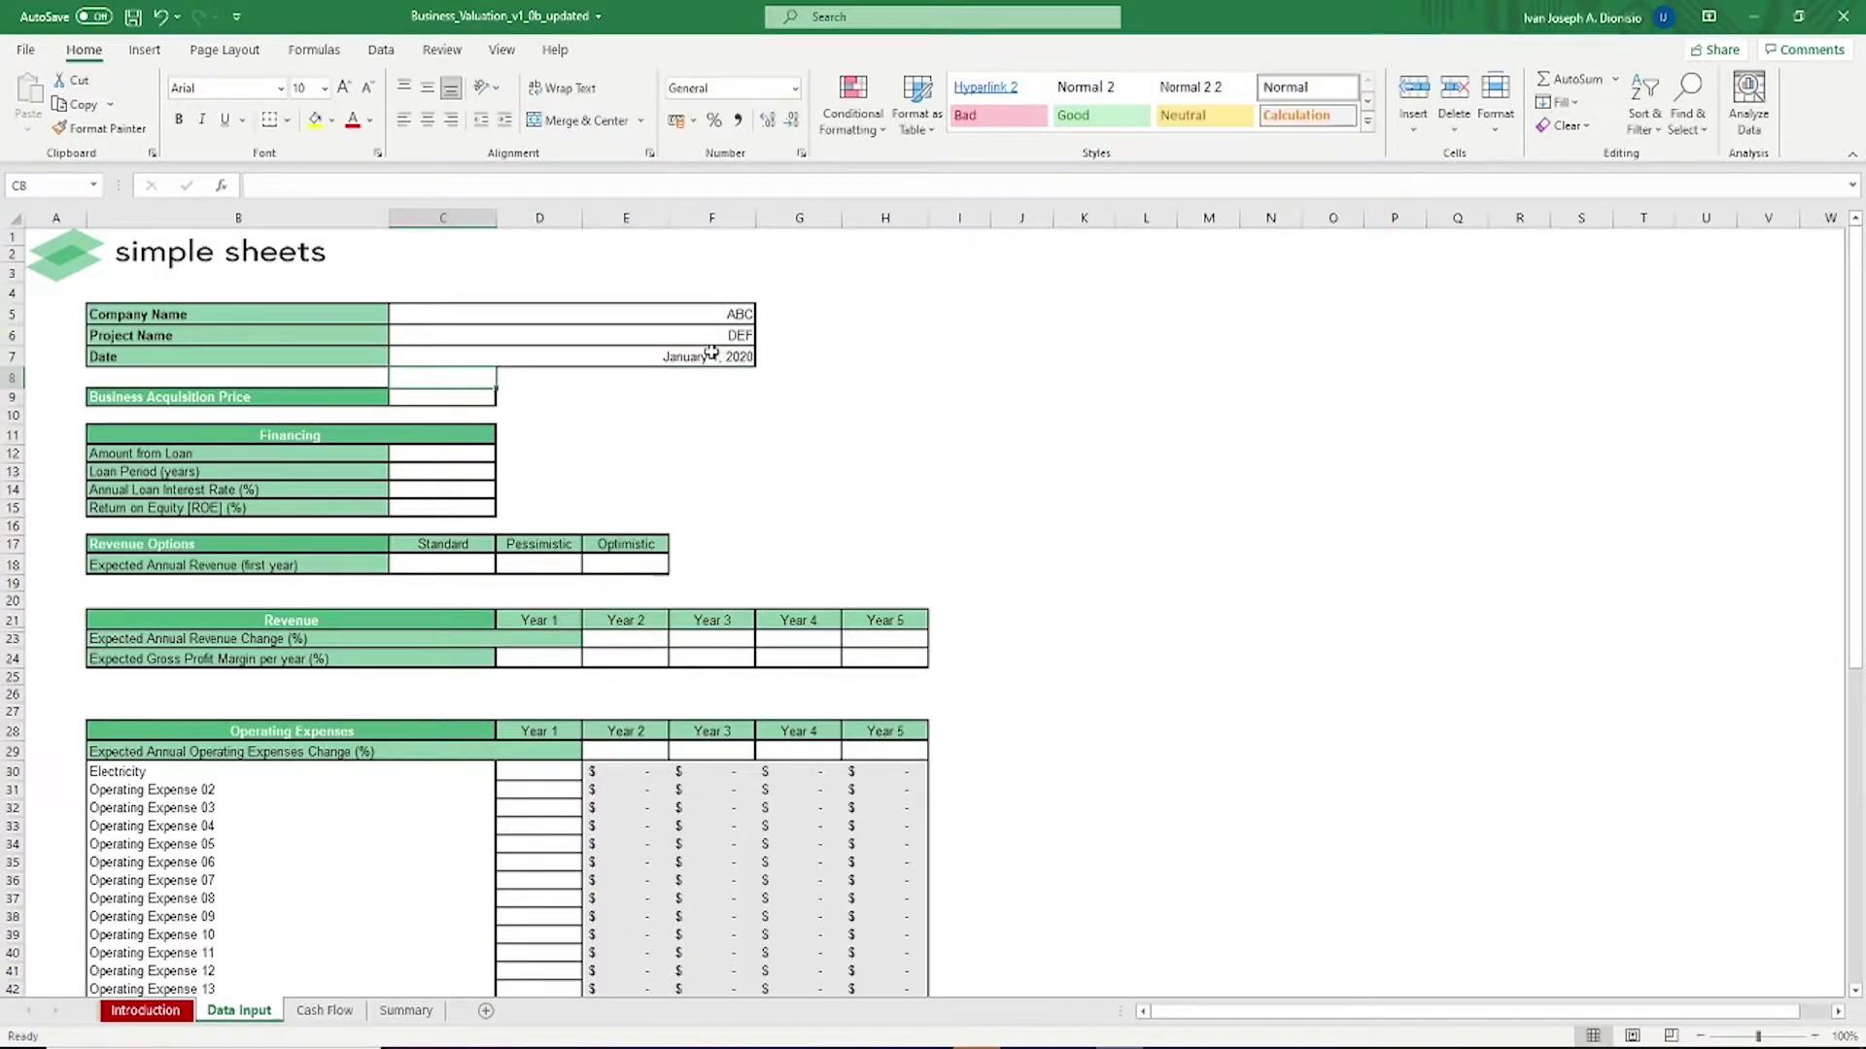
Enter a $50,000 business acquisition price and a $25,000 loan amount
left_click(457, 401)
type("50000")
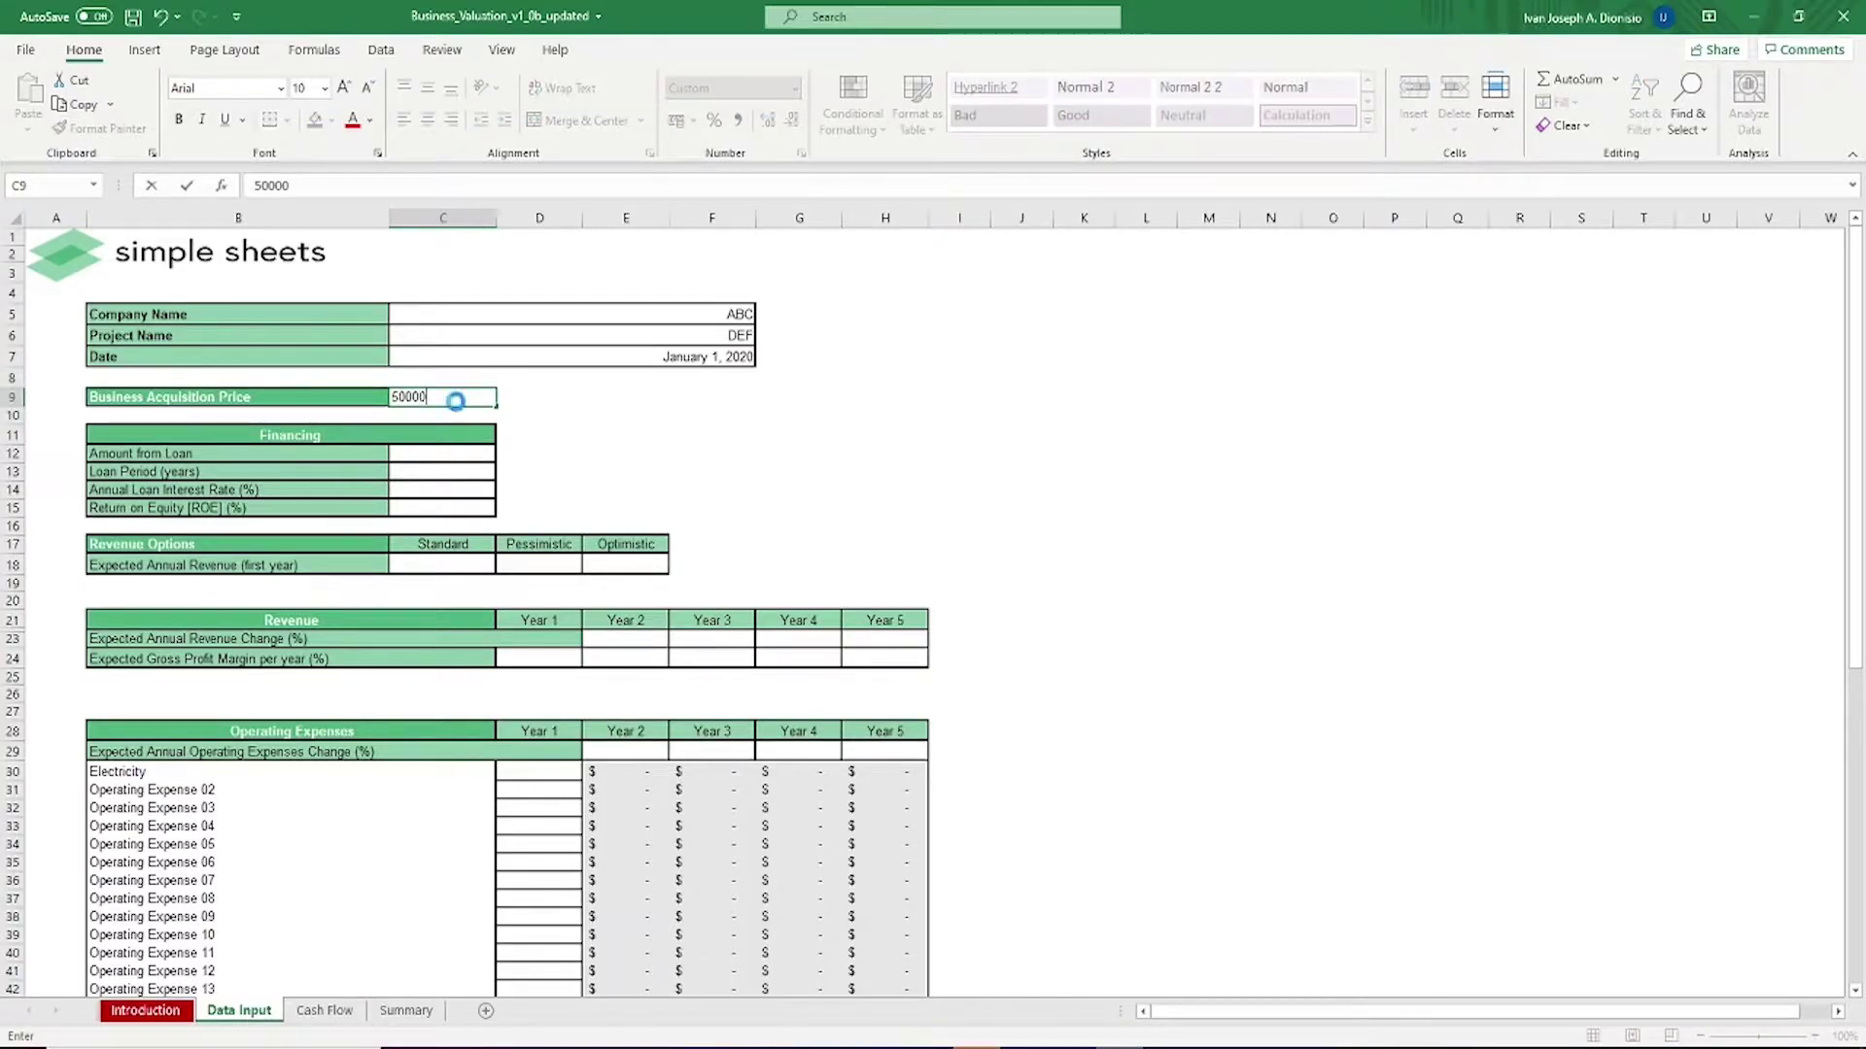
key("Return")
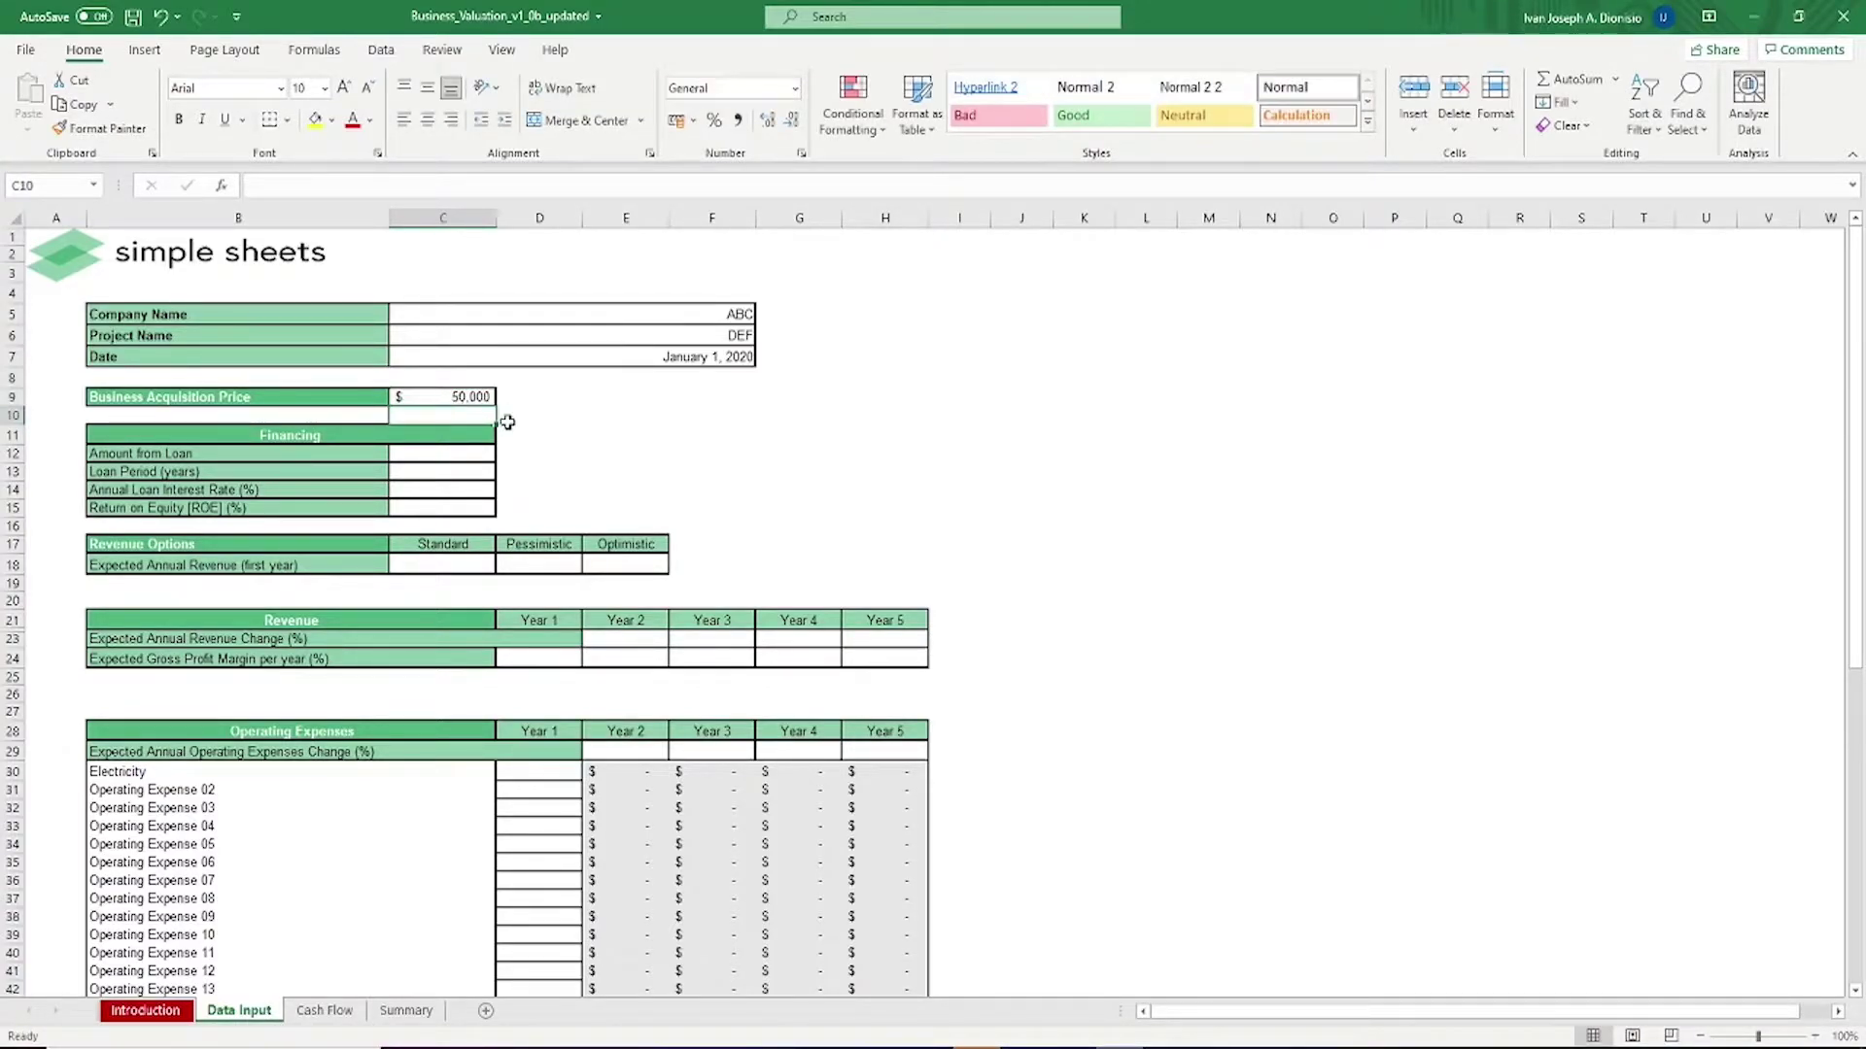
left_click(458, 457)
type("20000")
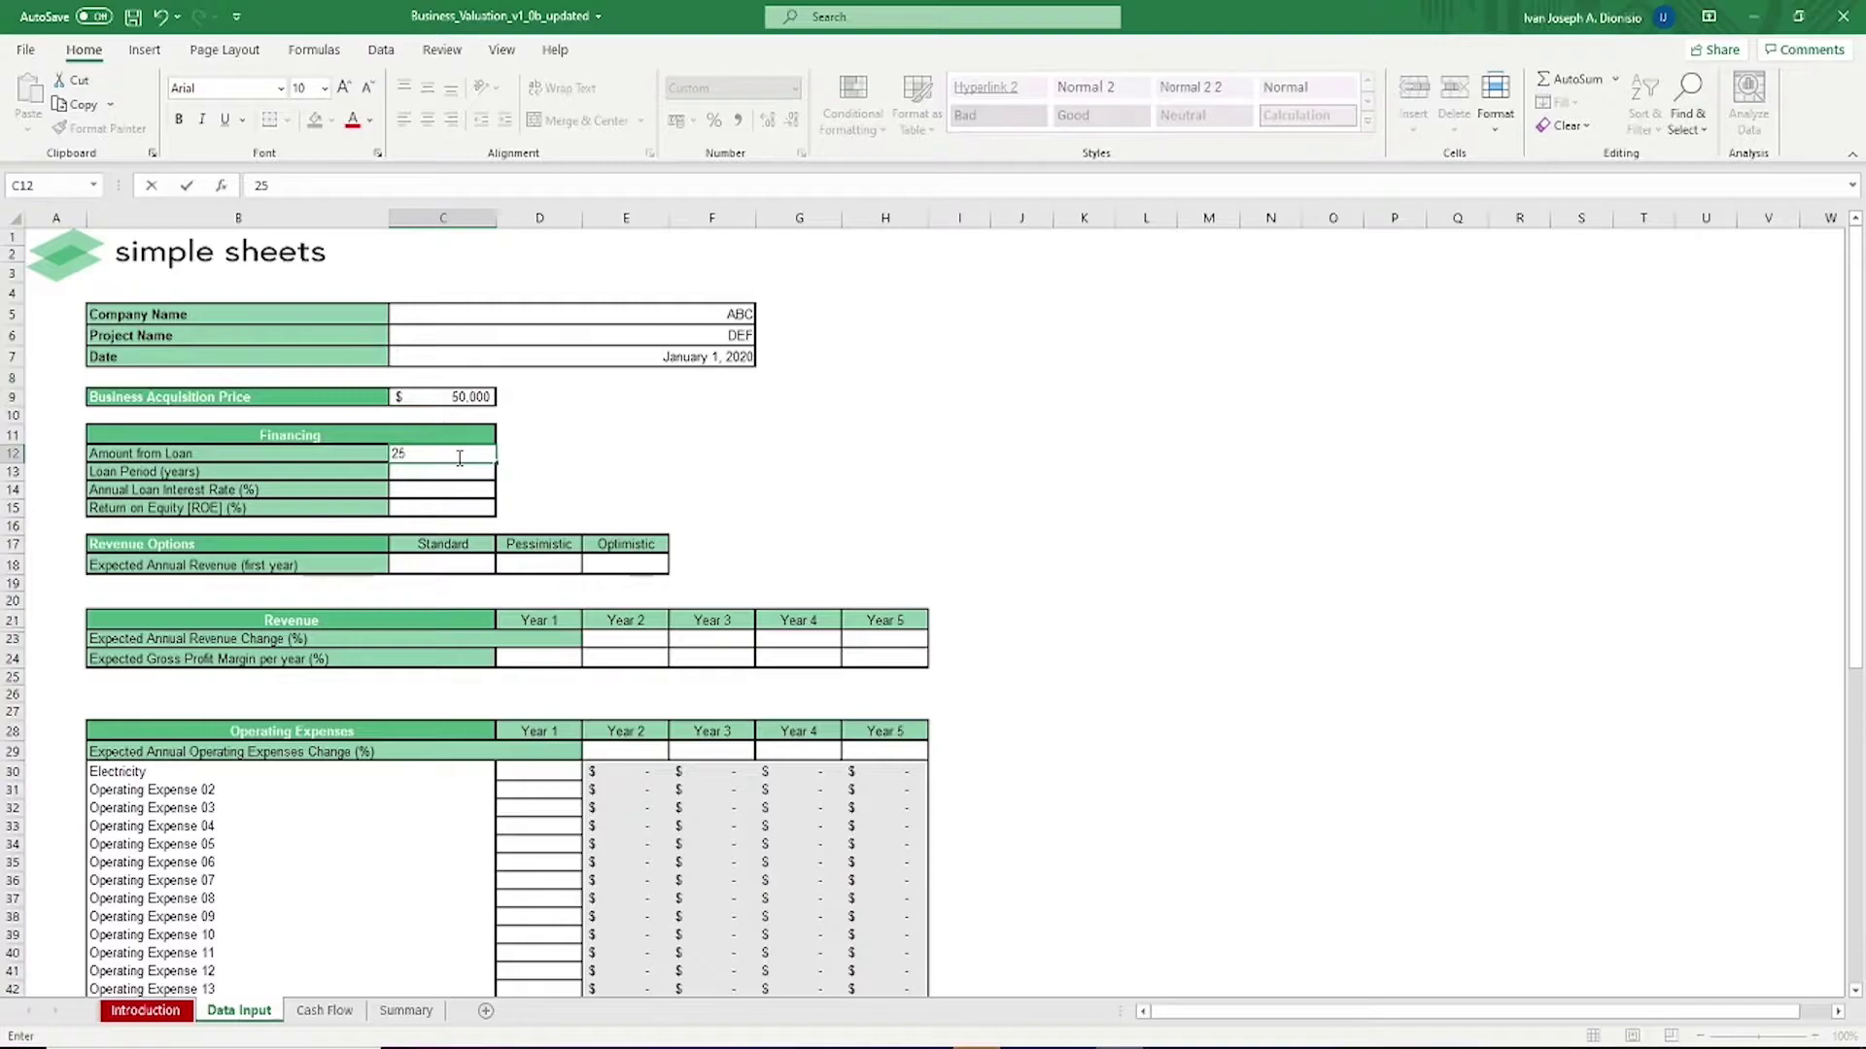
key("Return")
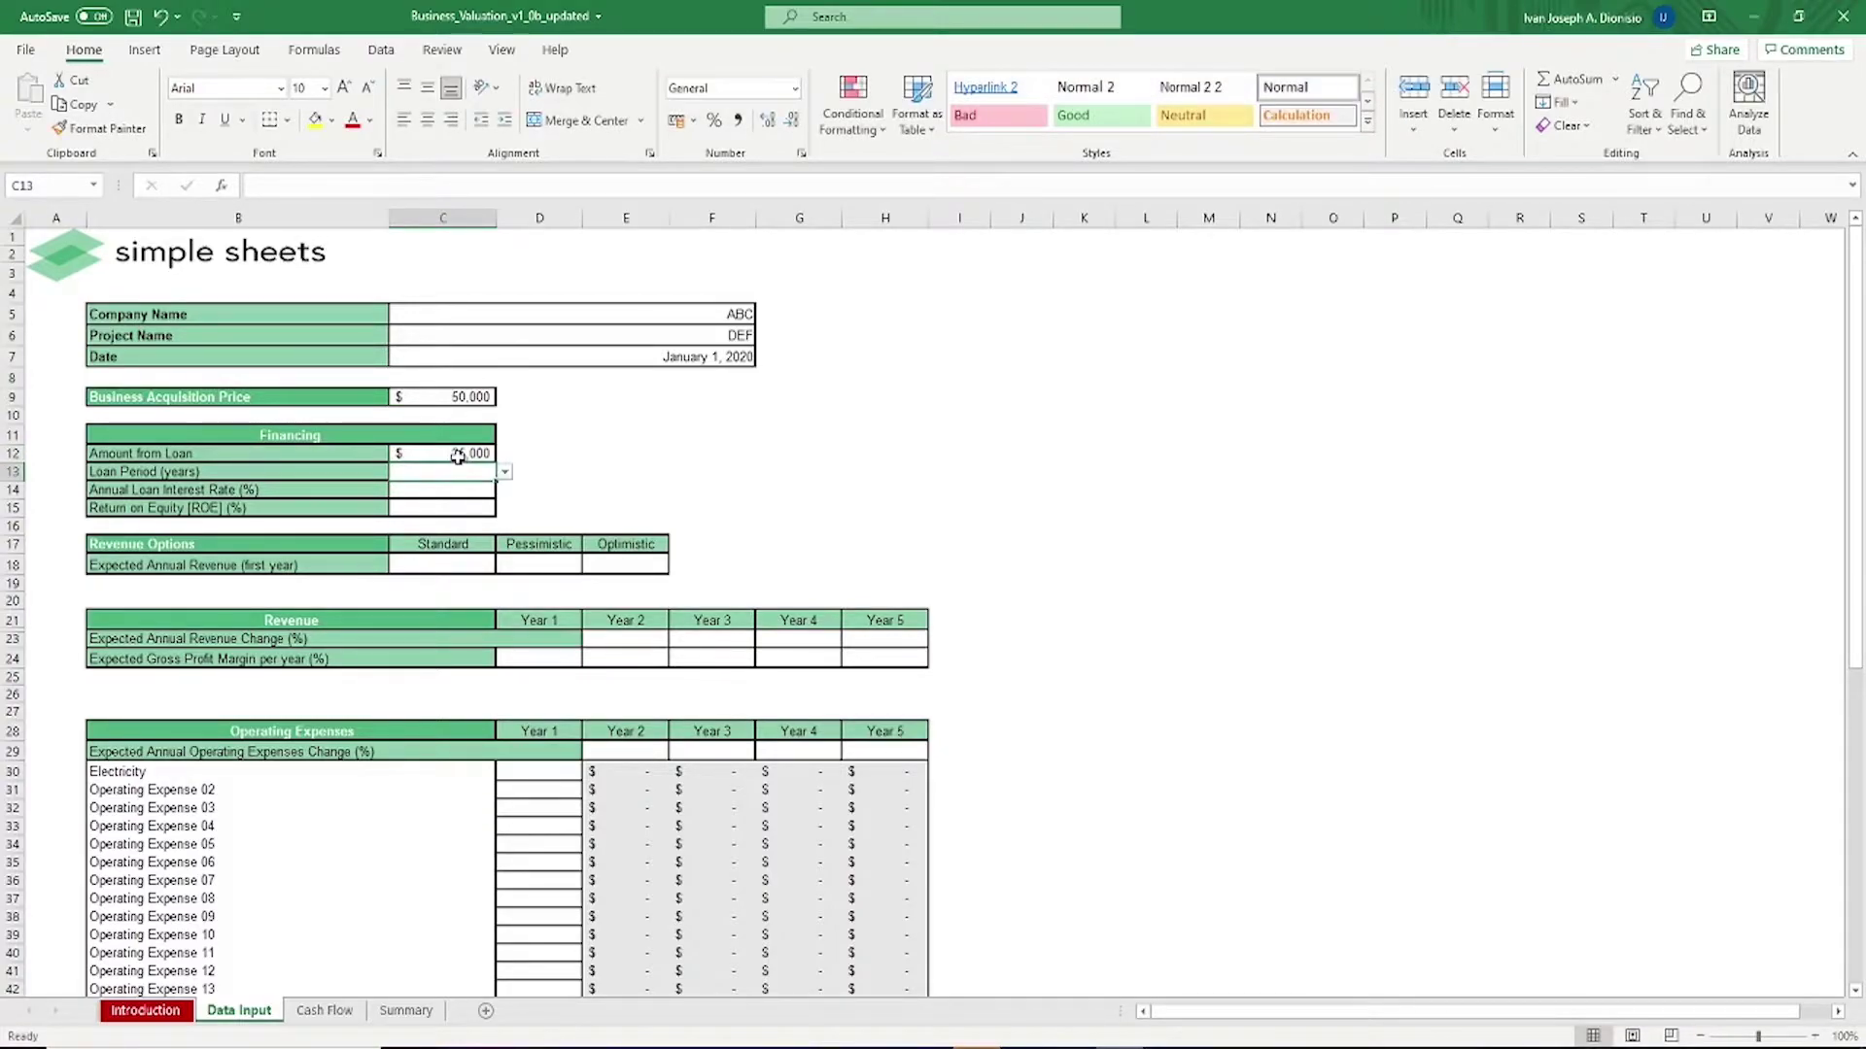
Set a 3-year loan period, 1.00% loan interest and 20.00% return on equity
type("3")
key("Return")
type("1")
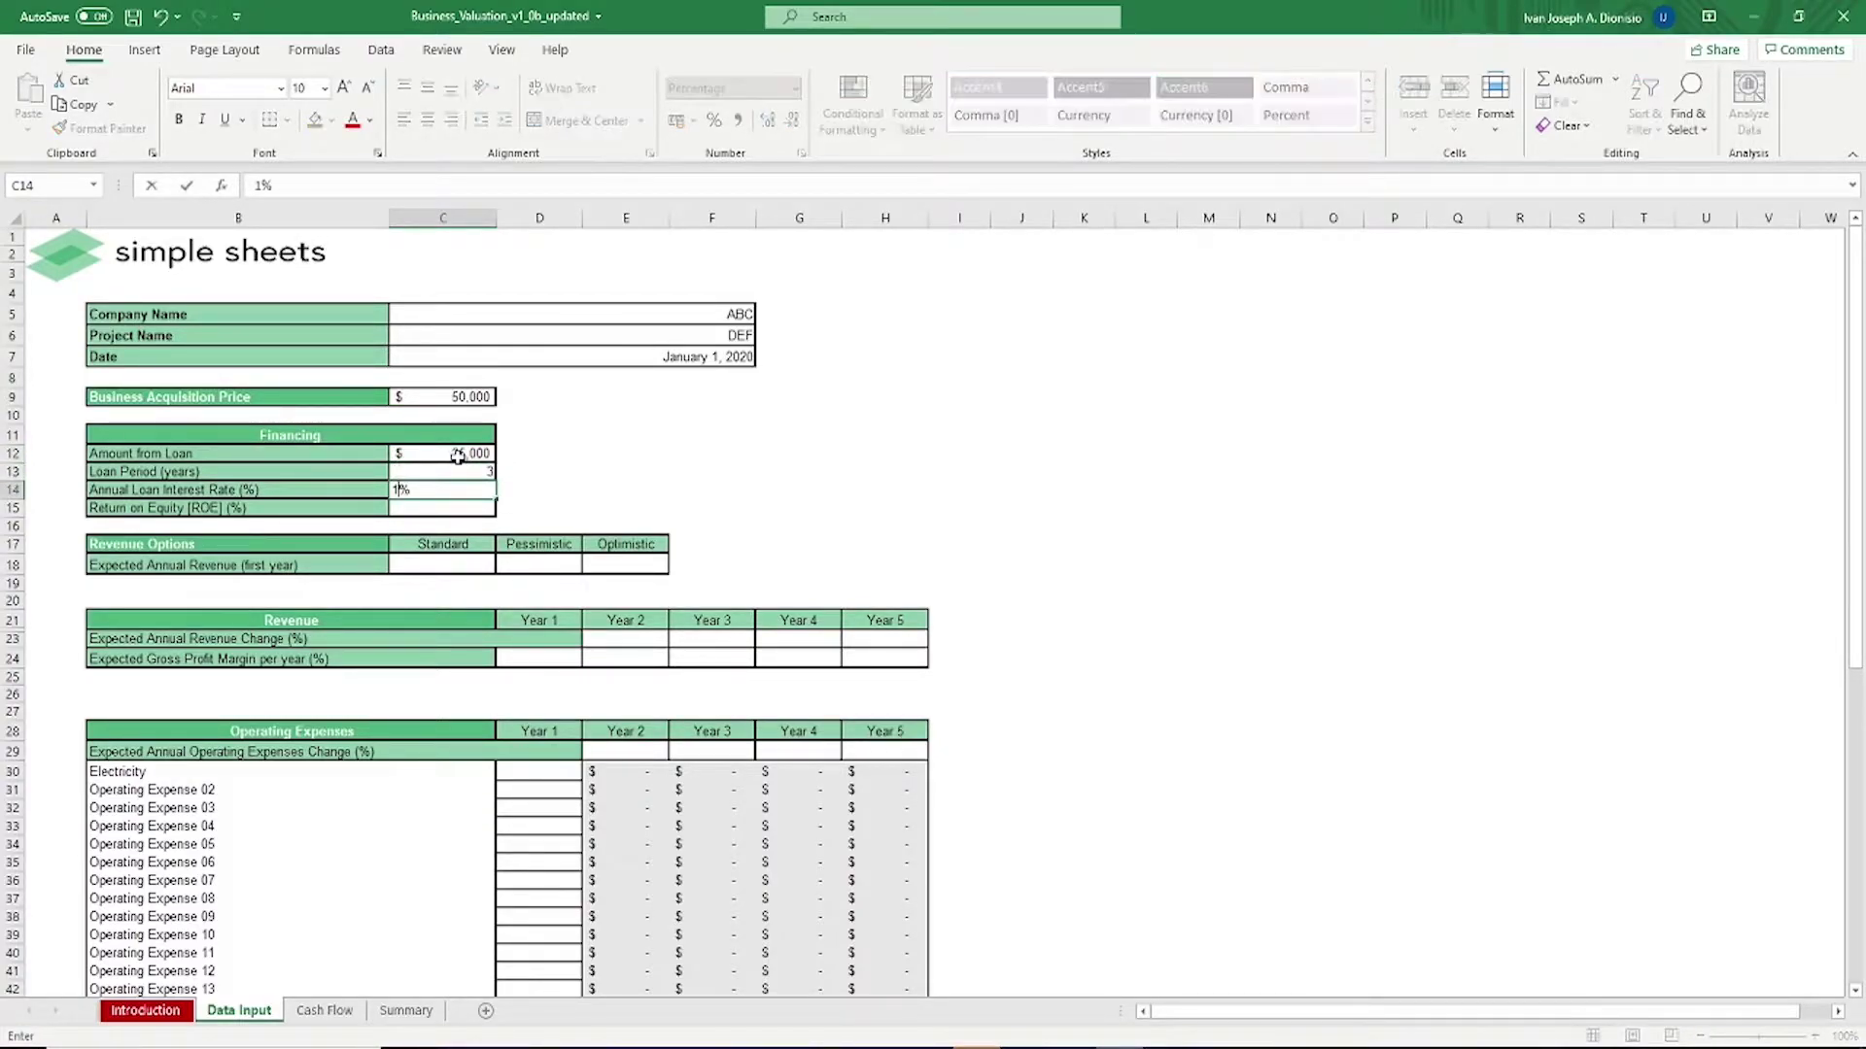
key("Return")
type("20")
key("Return")
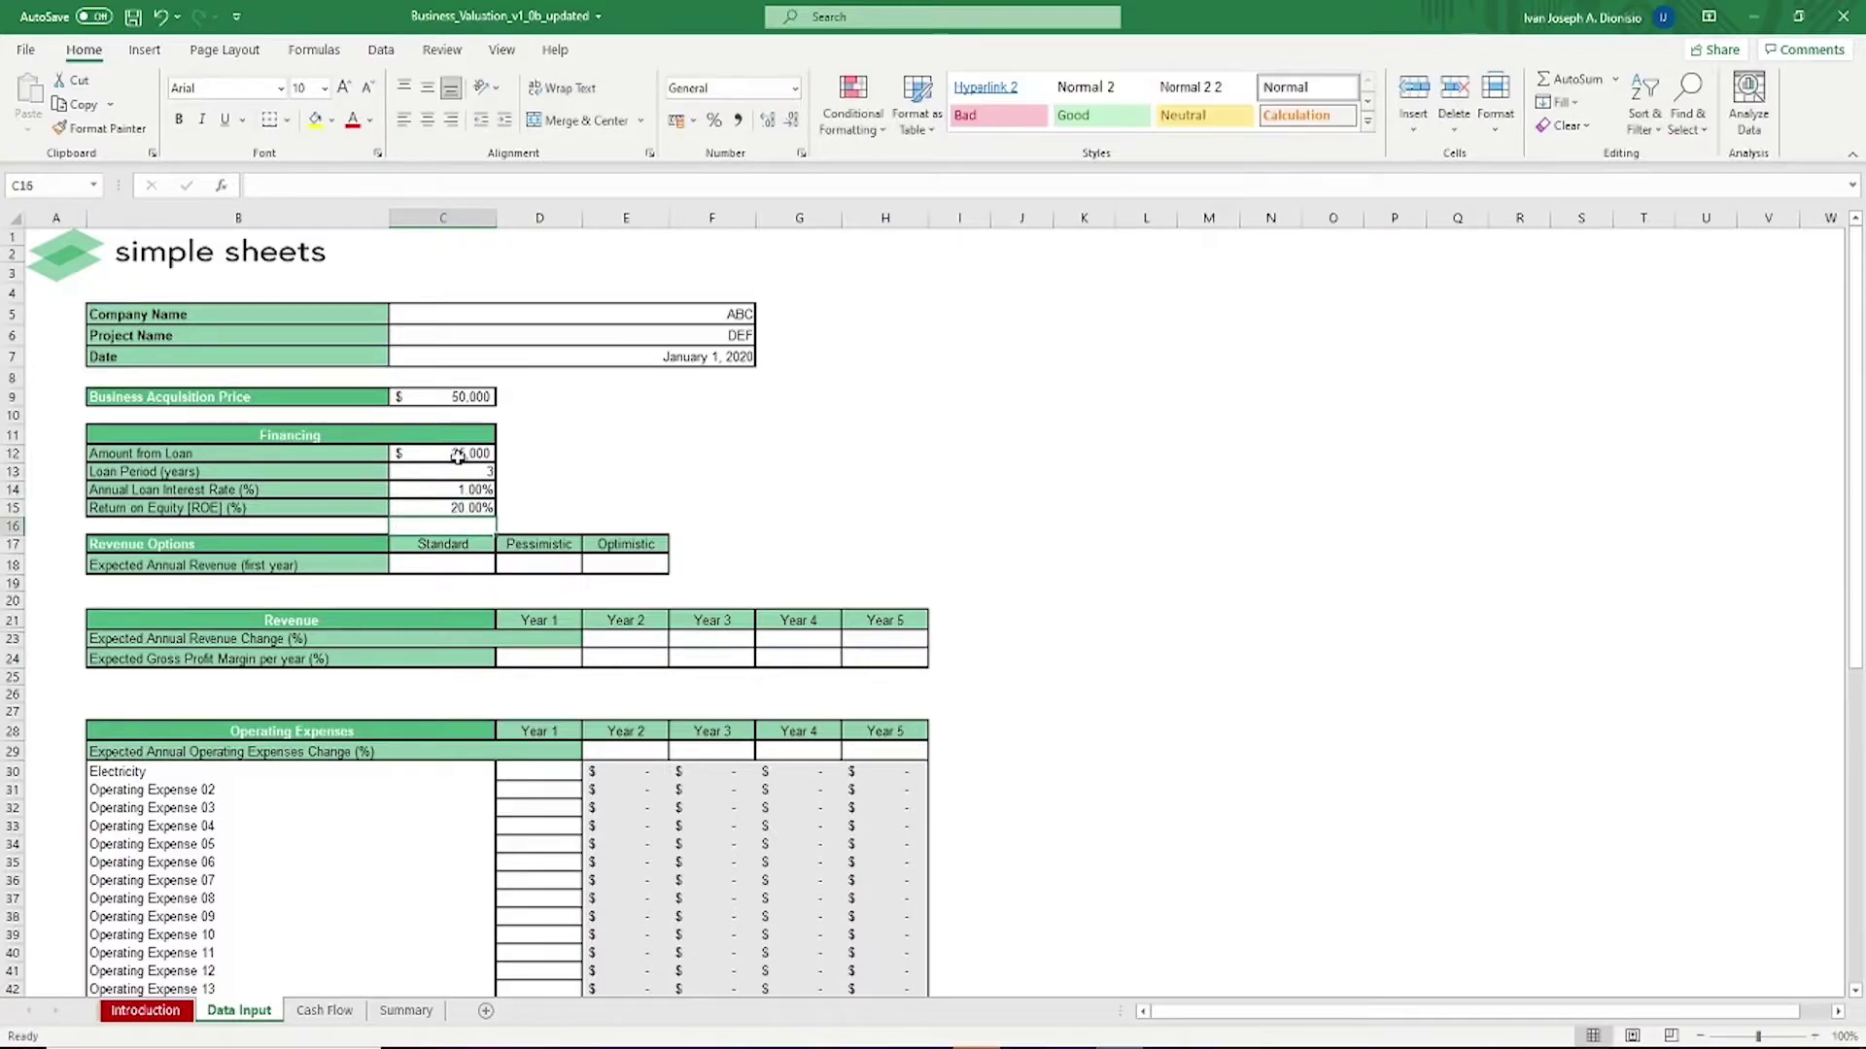
left_click(472, 562)
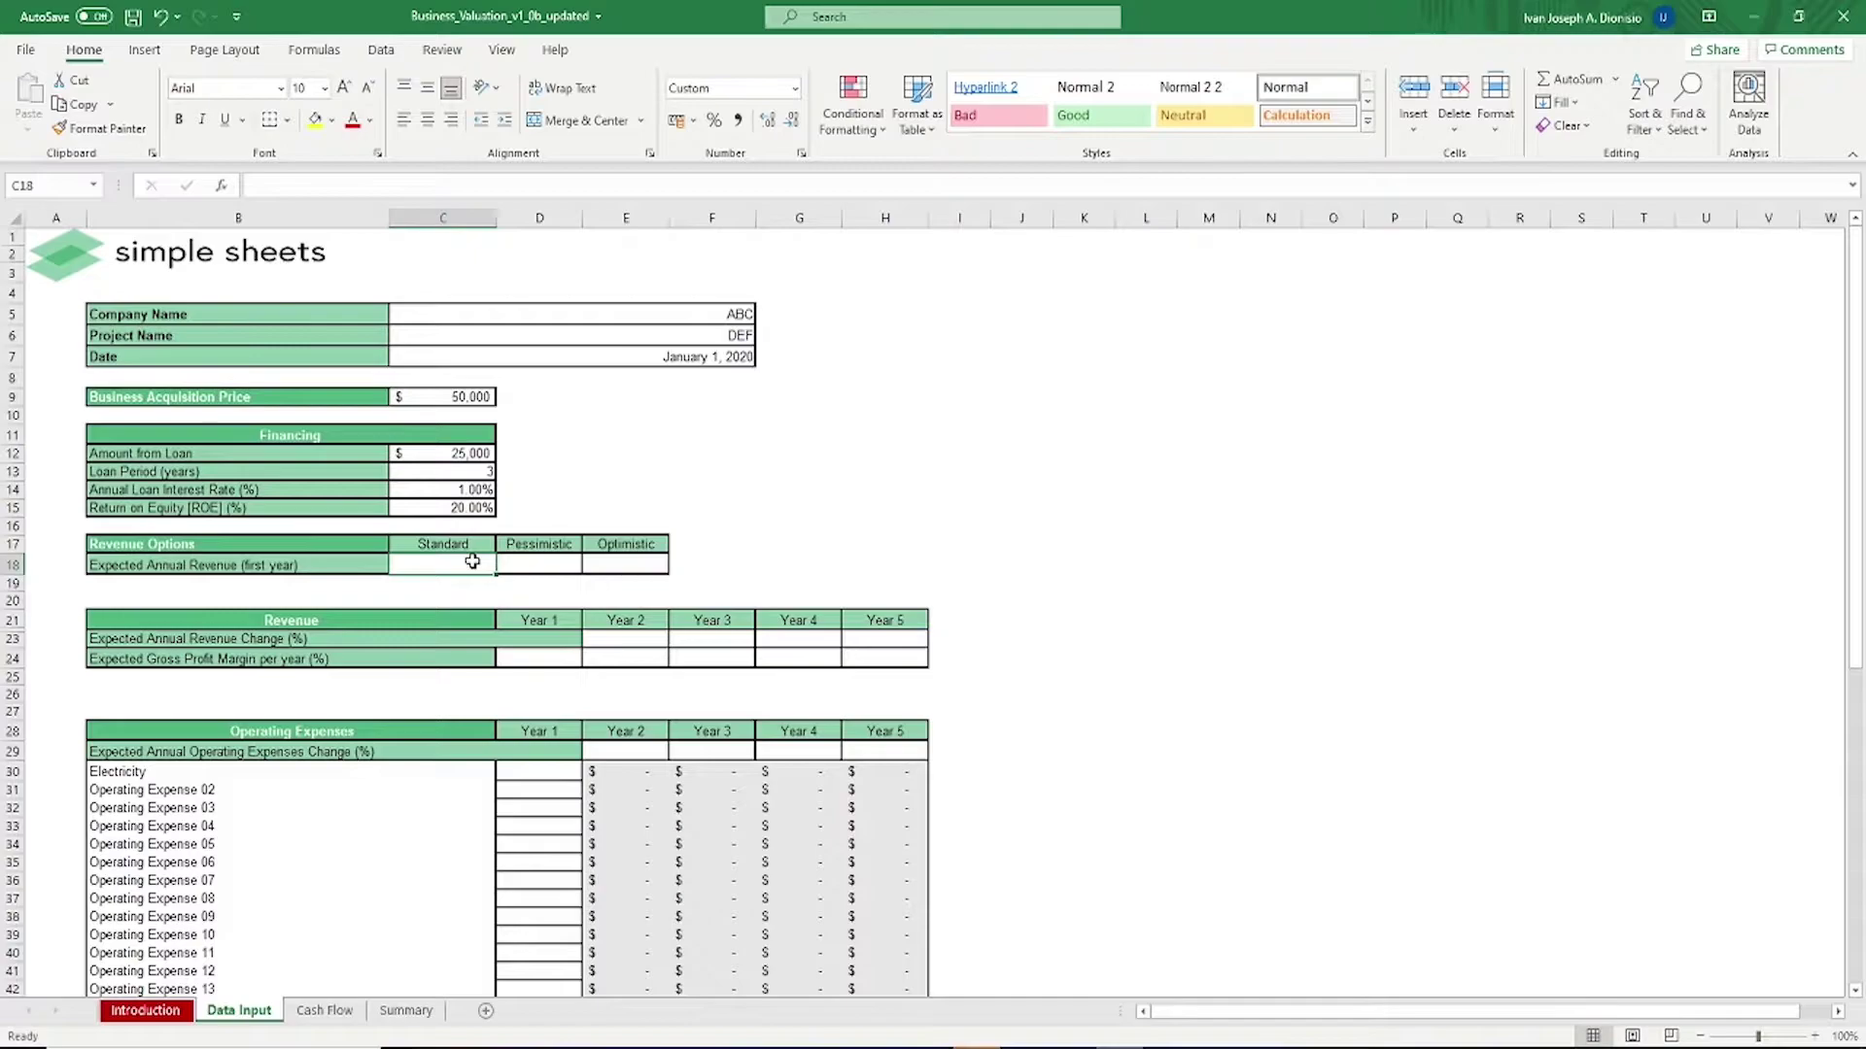
Enter first-year revenue of 25,000 Standard, 20,000 Pessimistic and 35,000 Optimistic
scroll(472, 562, "down", 1)
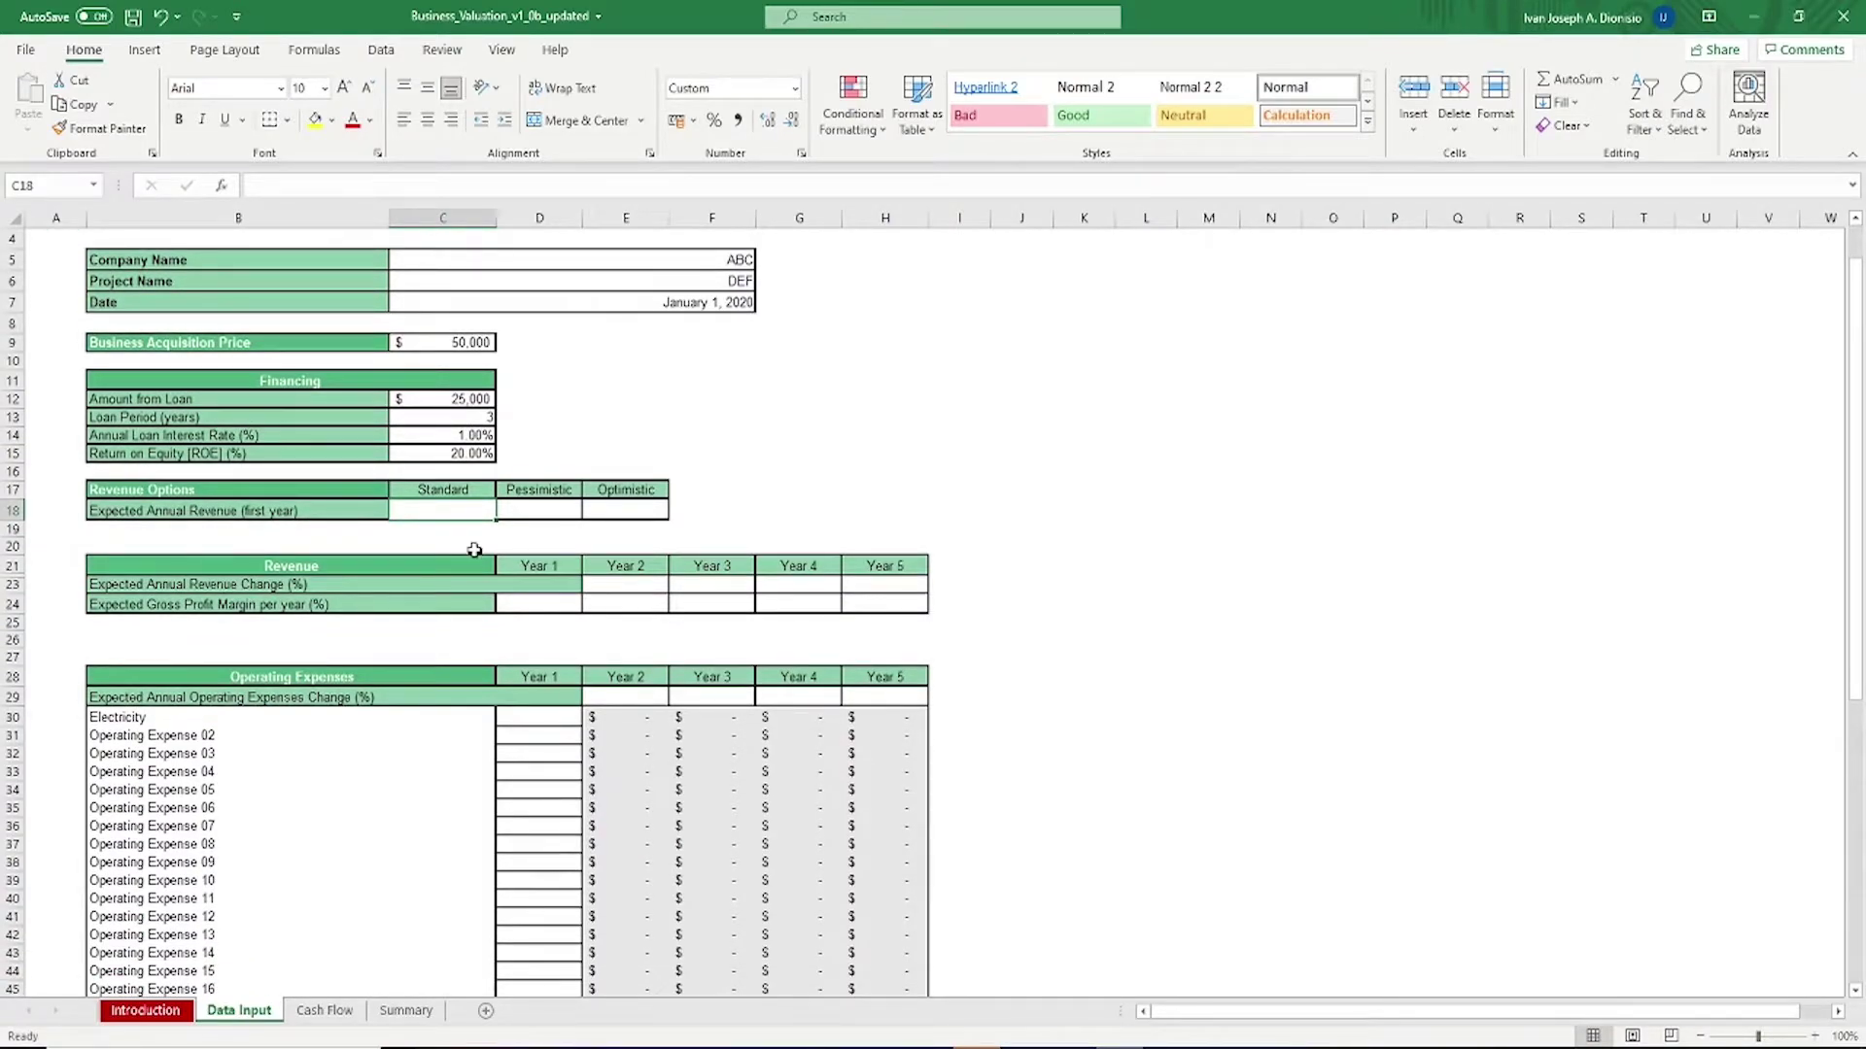
left_click(561, 507)
left_click(616, 507)
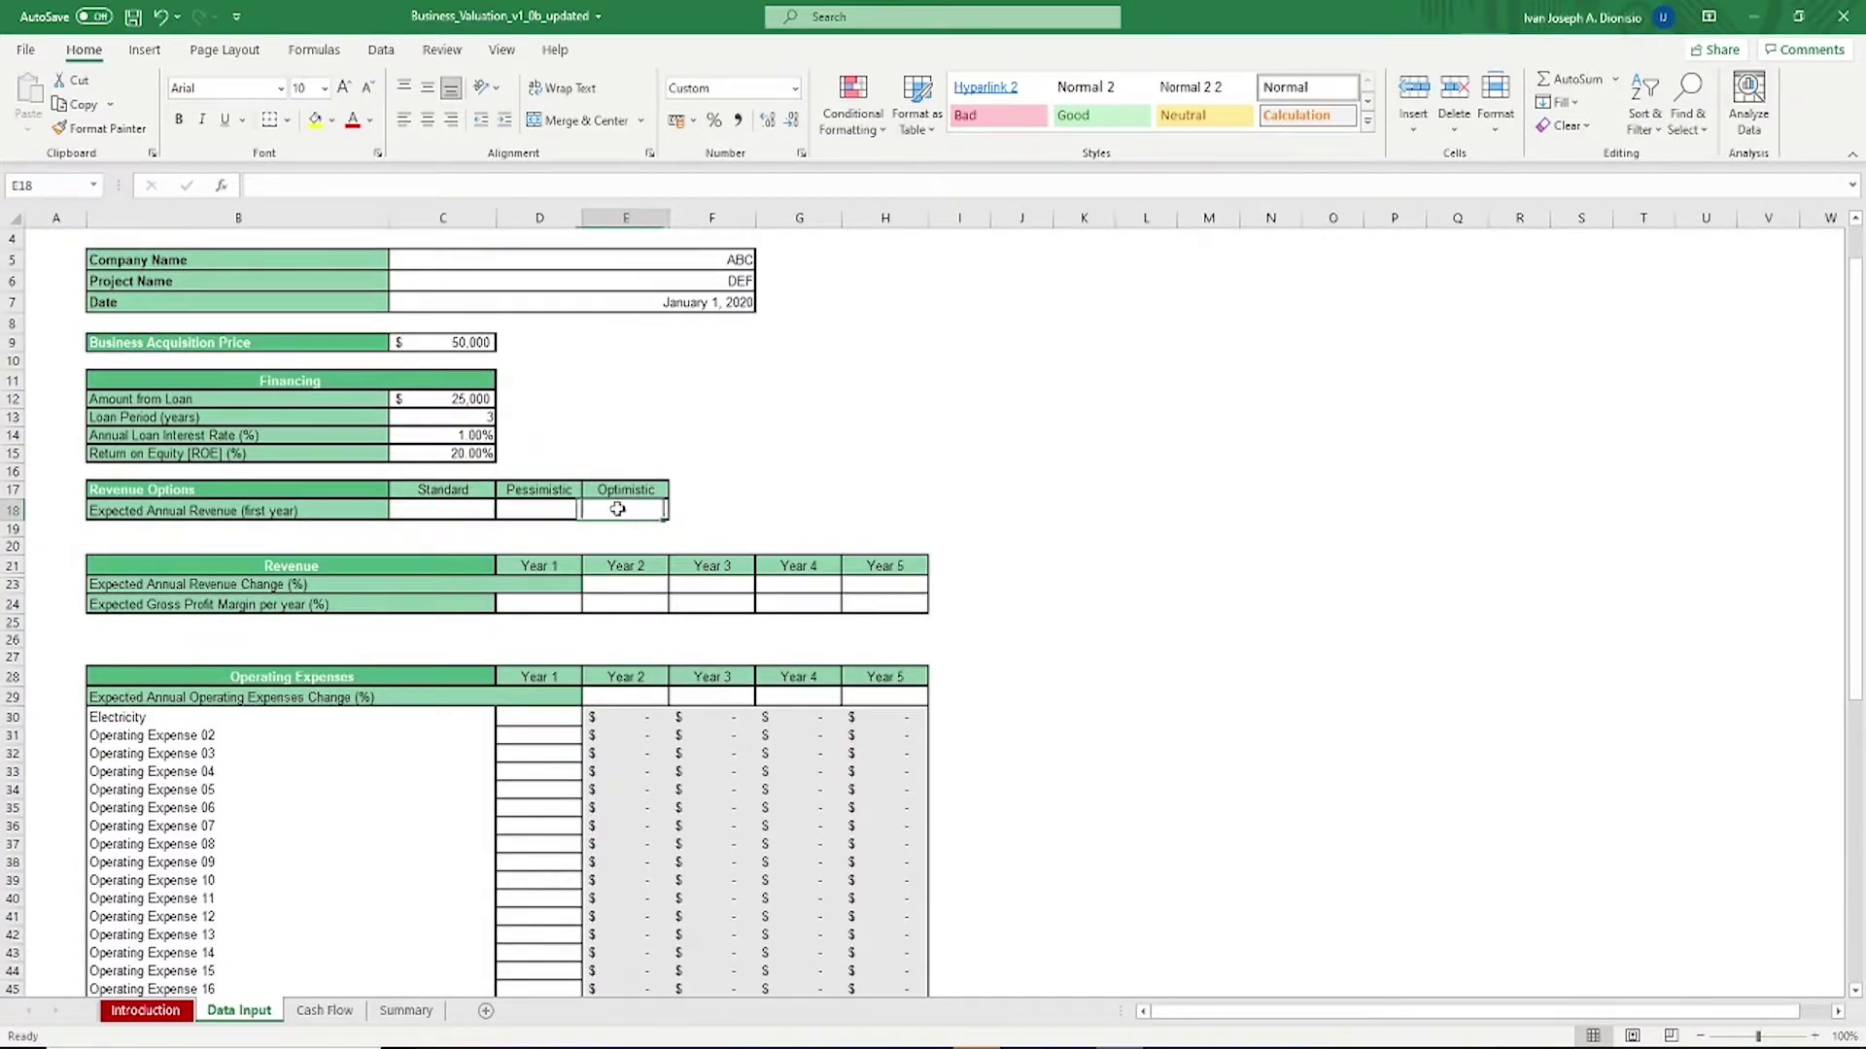
left_click(487, 510)
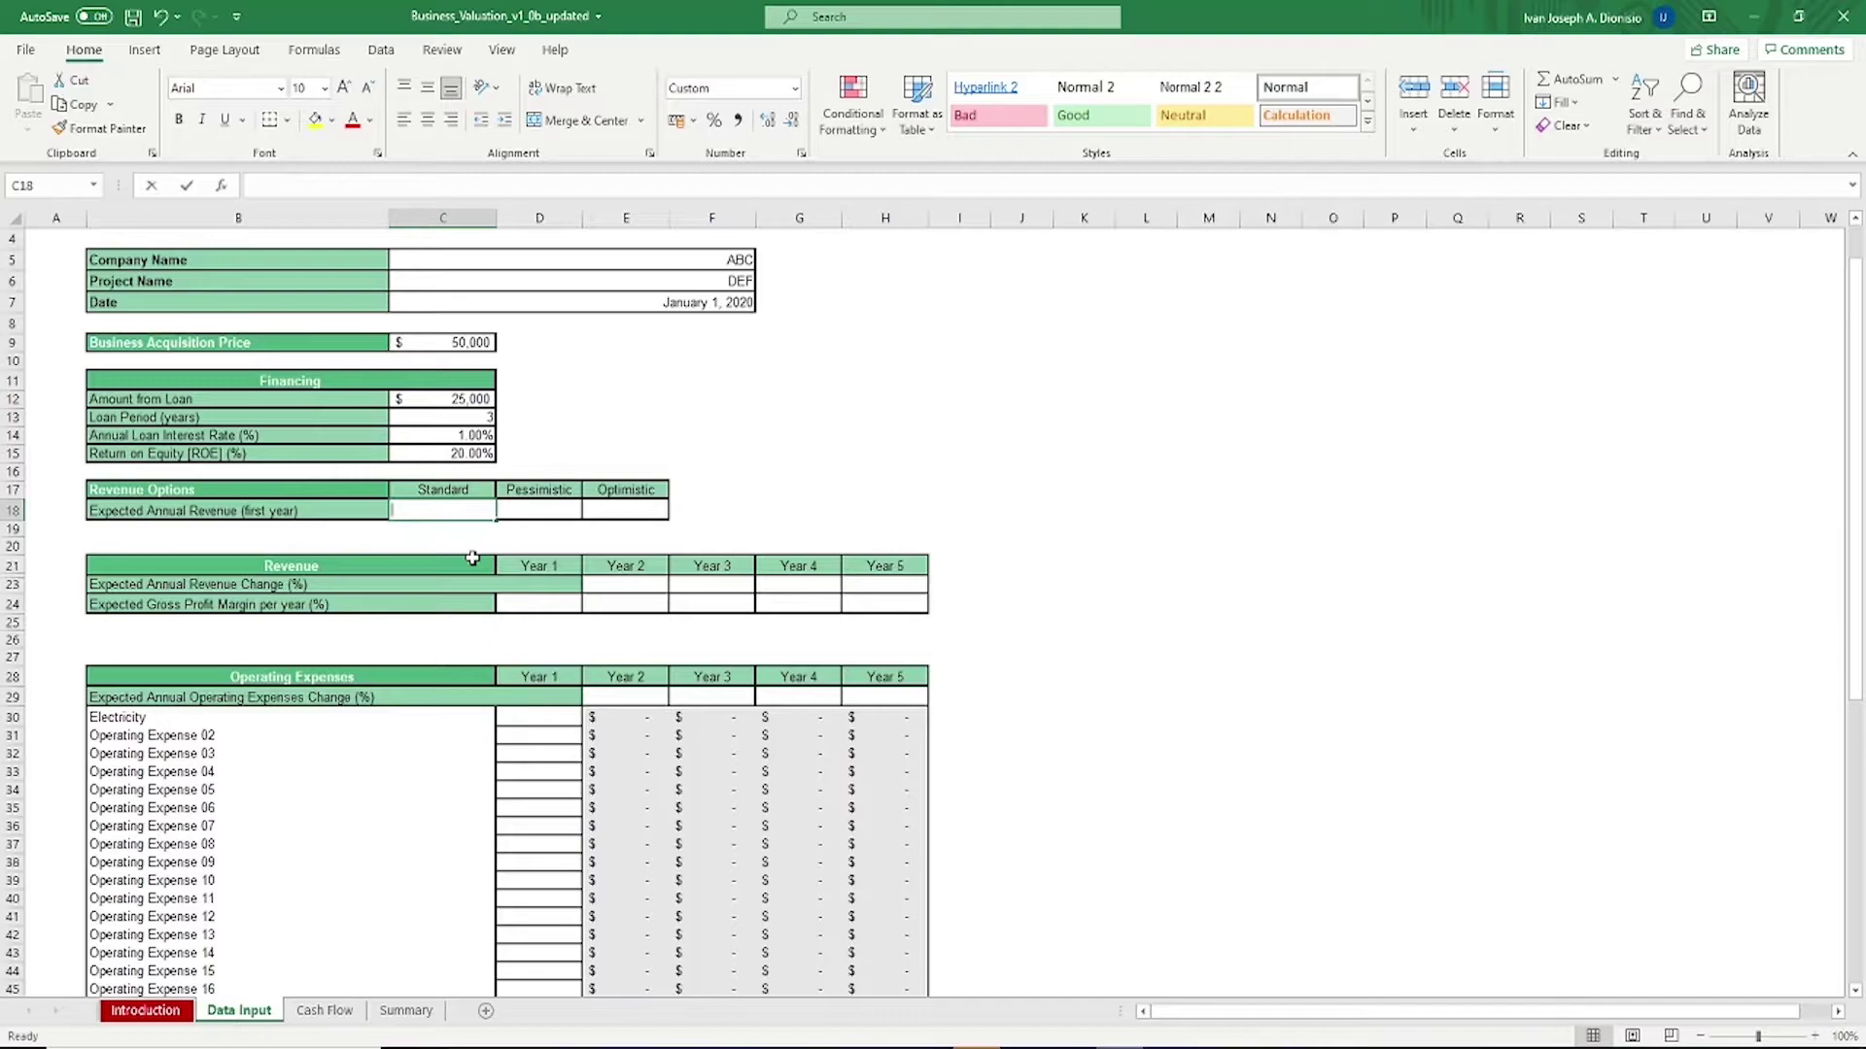
type("25000")
key("Tab")
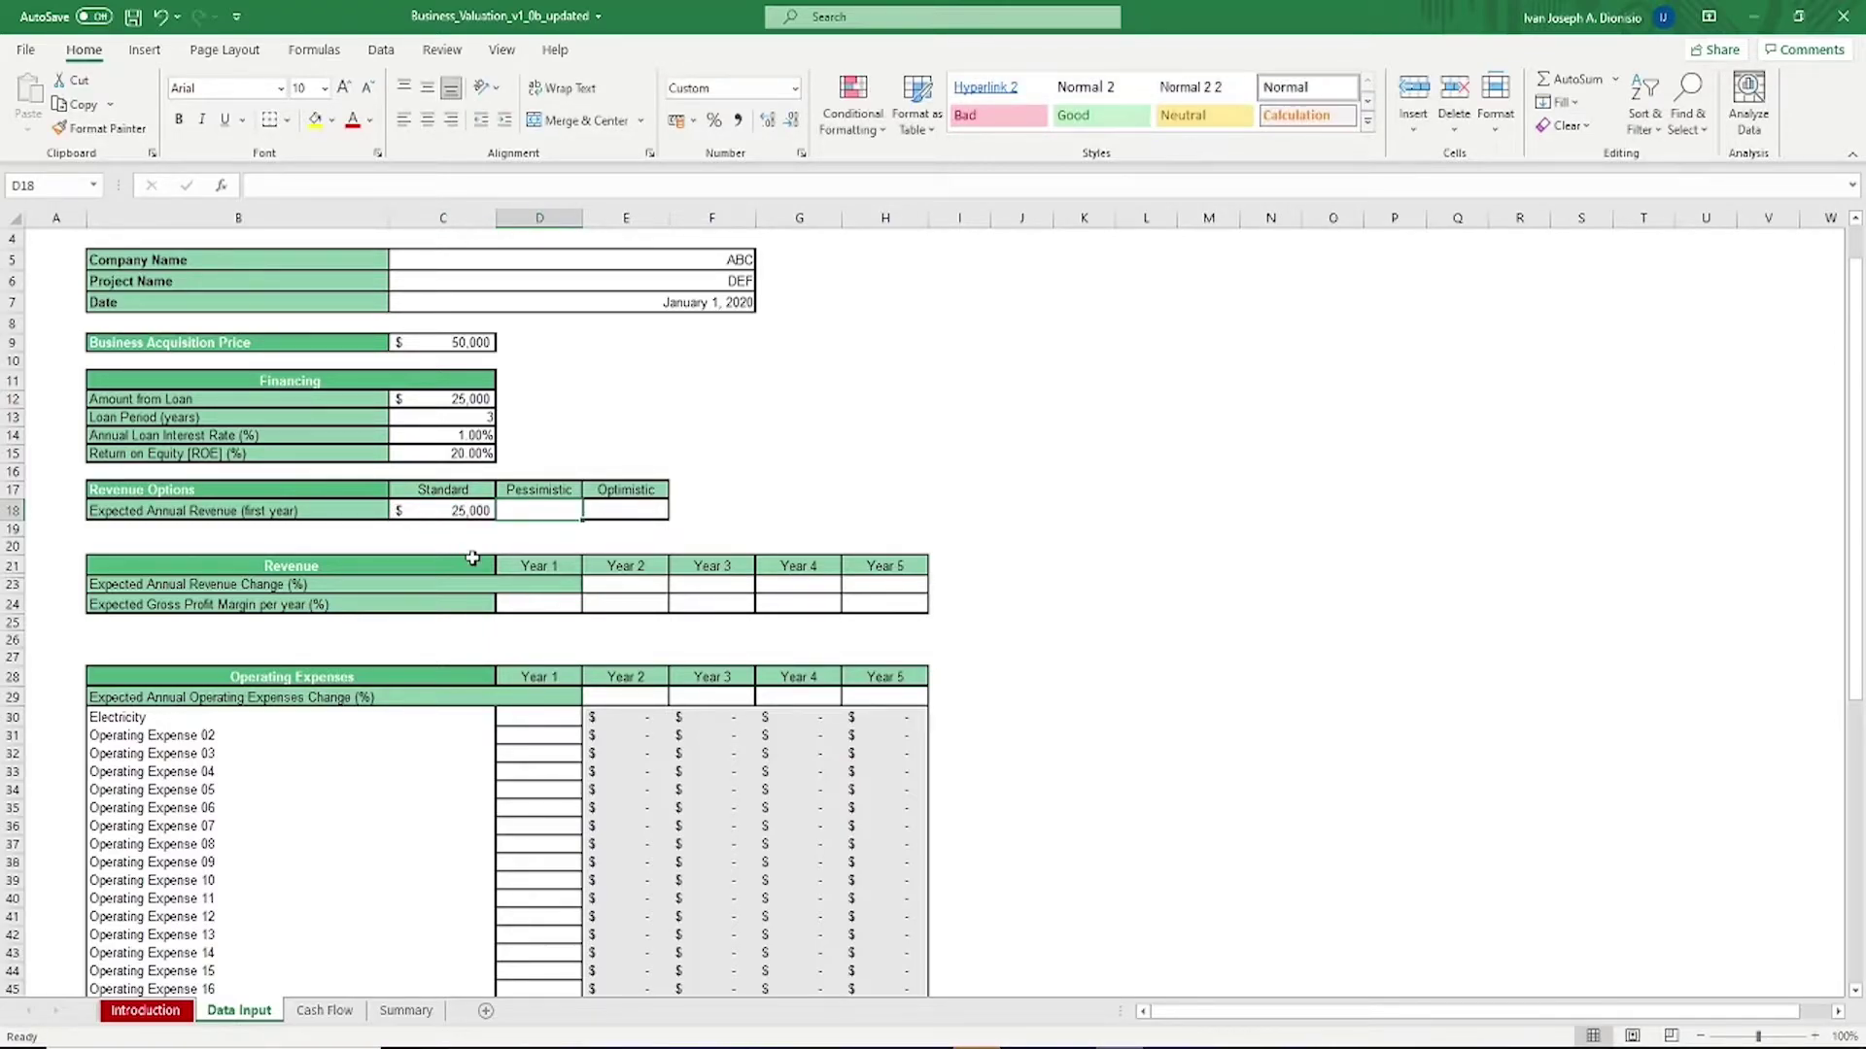
type("20000")
key("Tab")
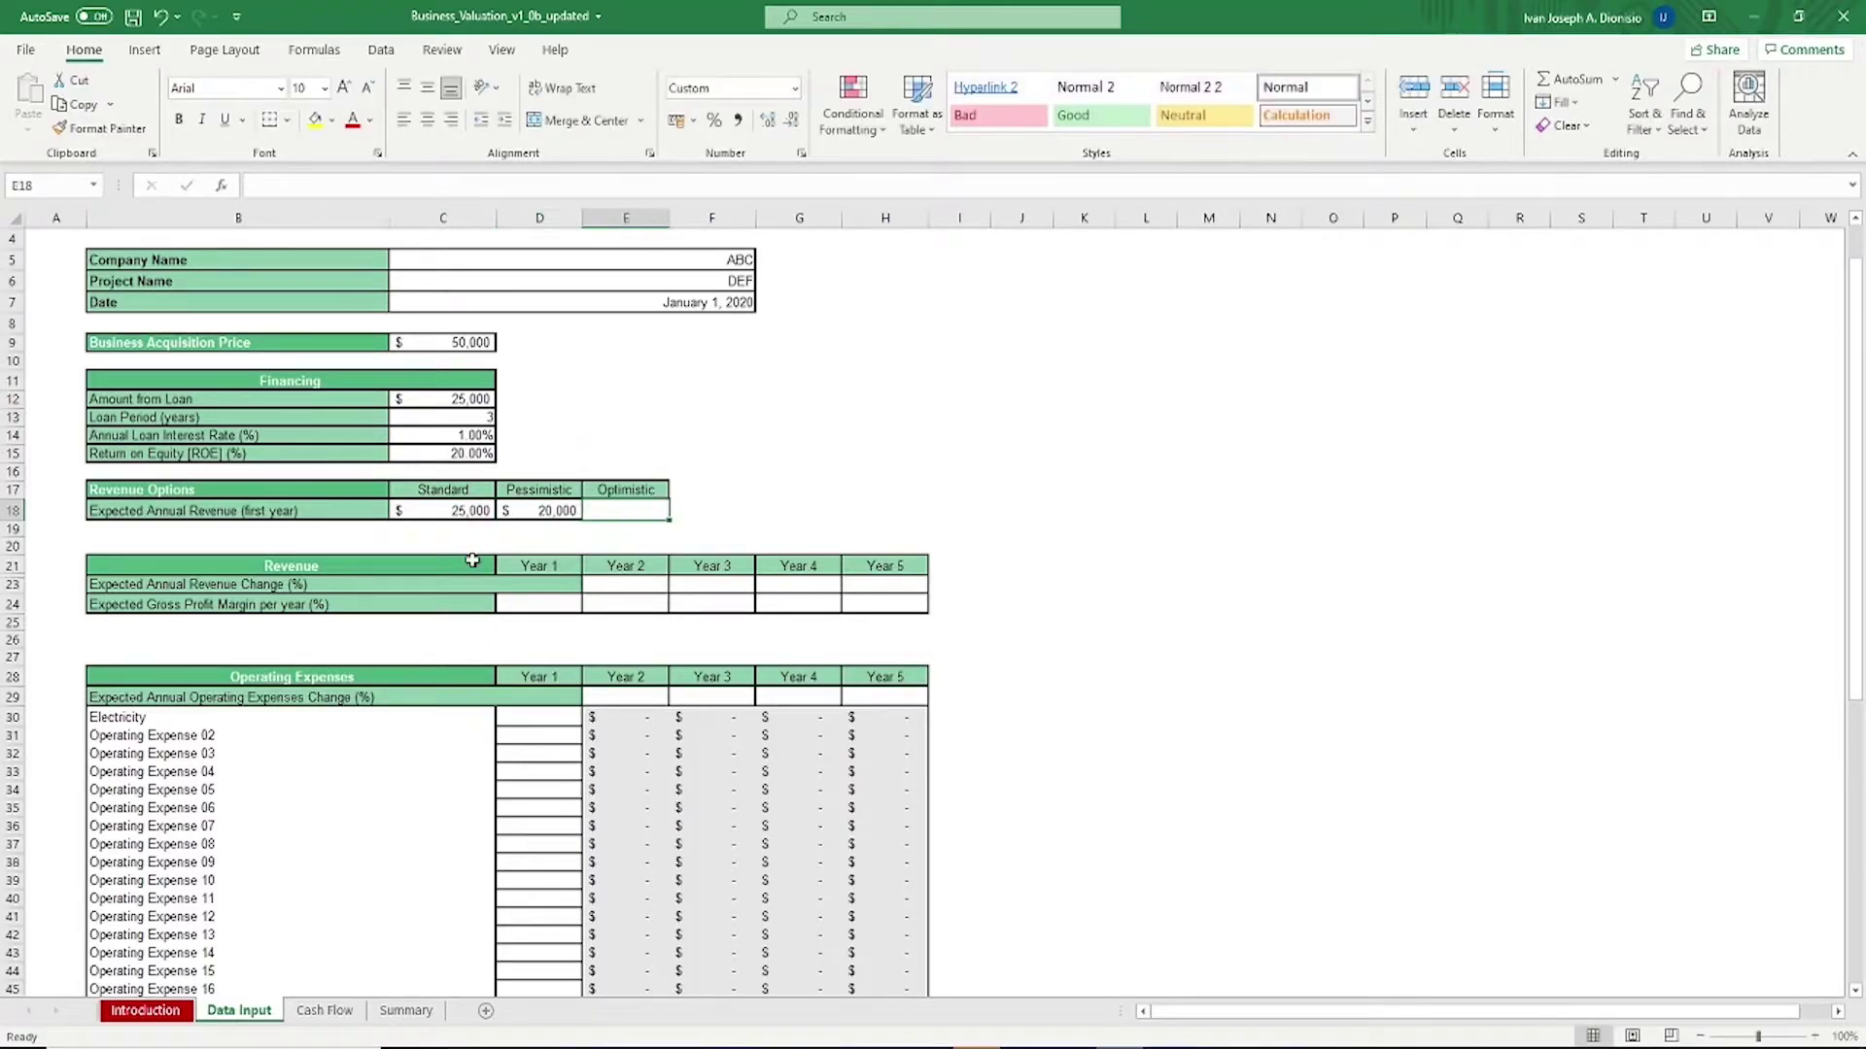
type("35000")
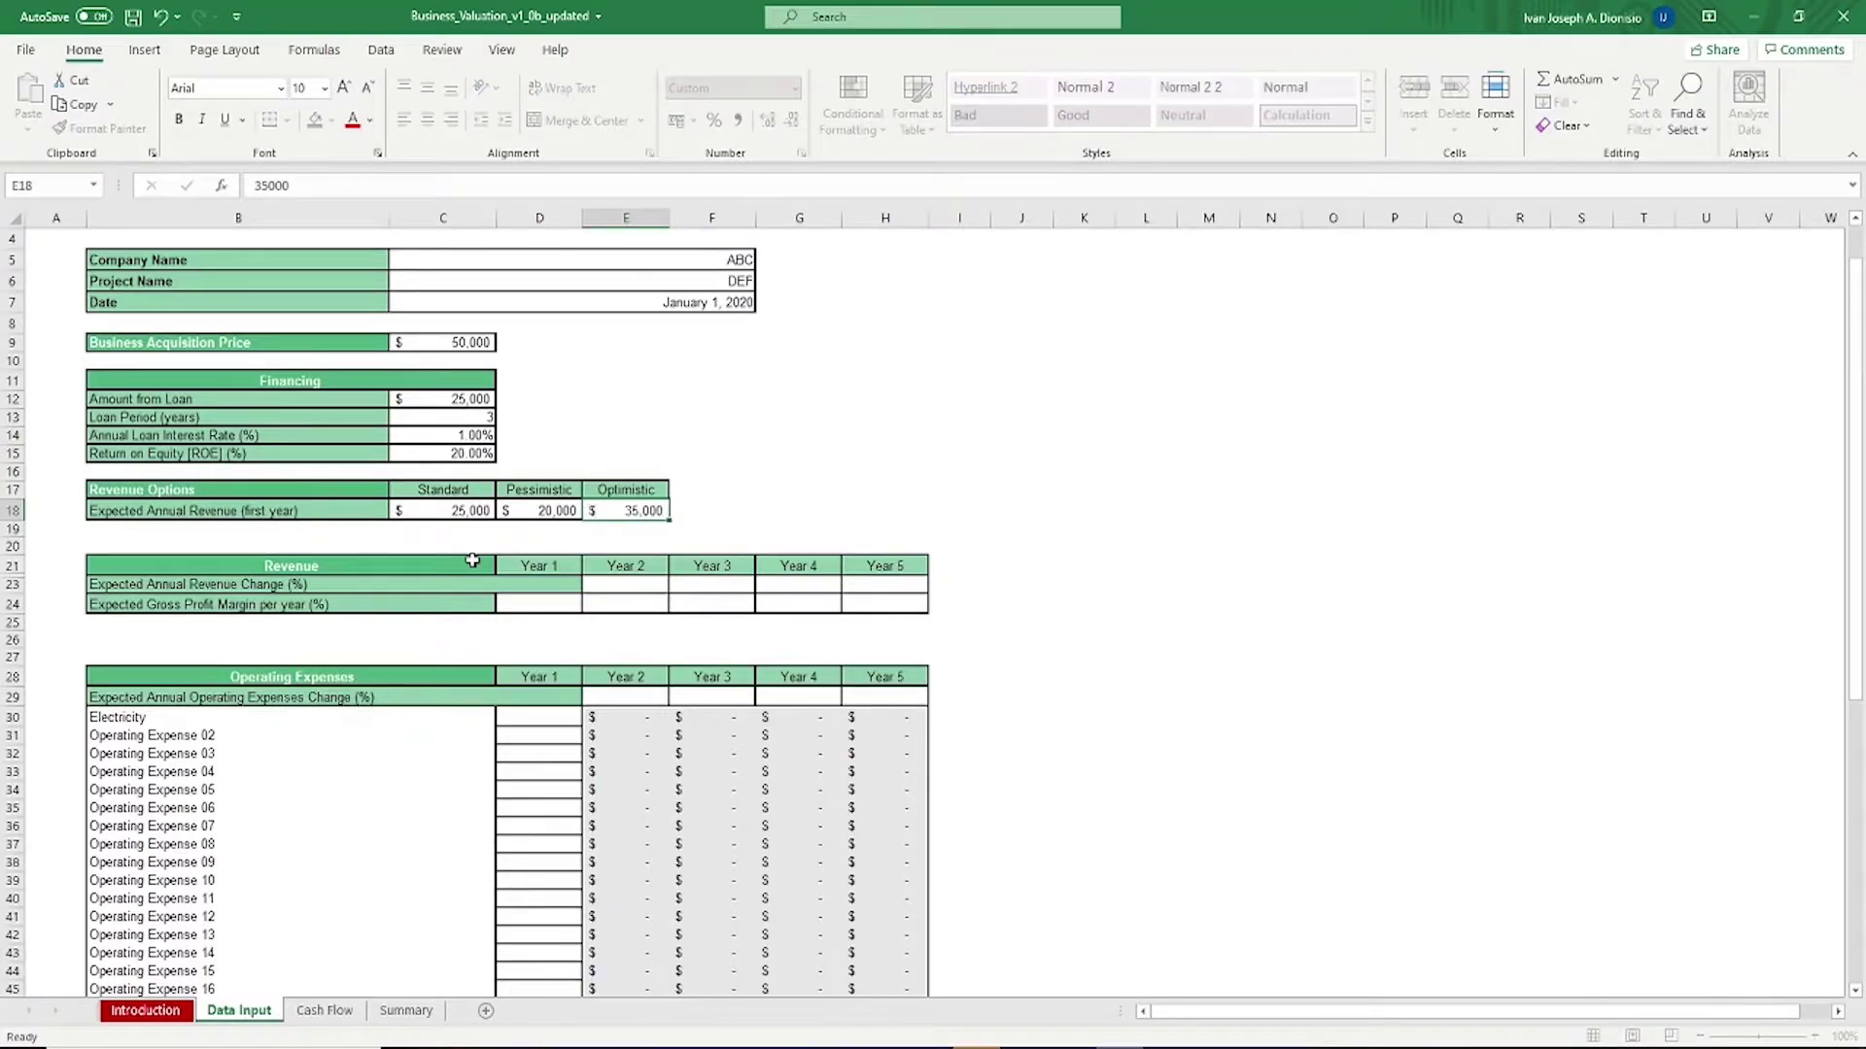
key("Return")
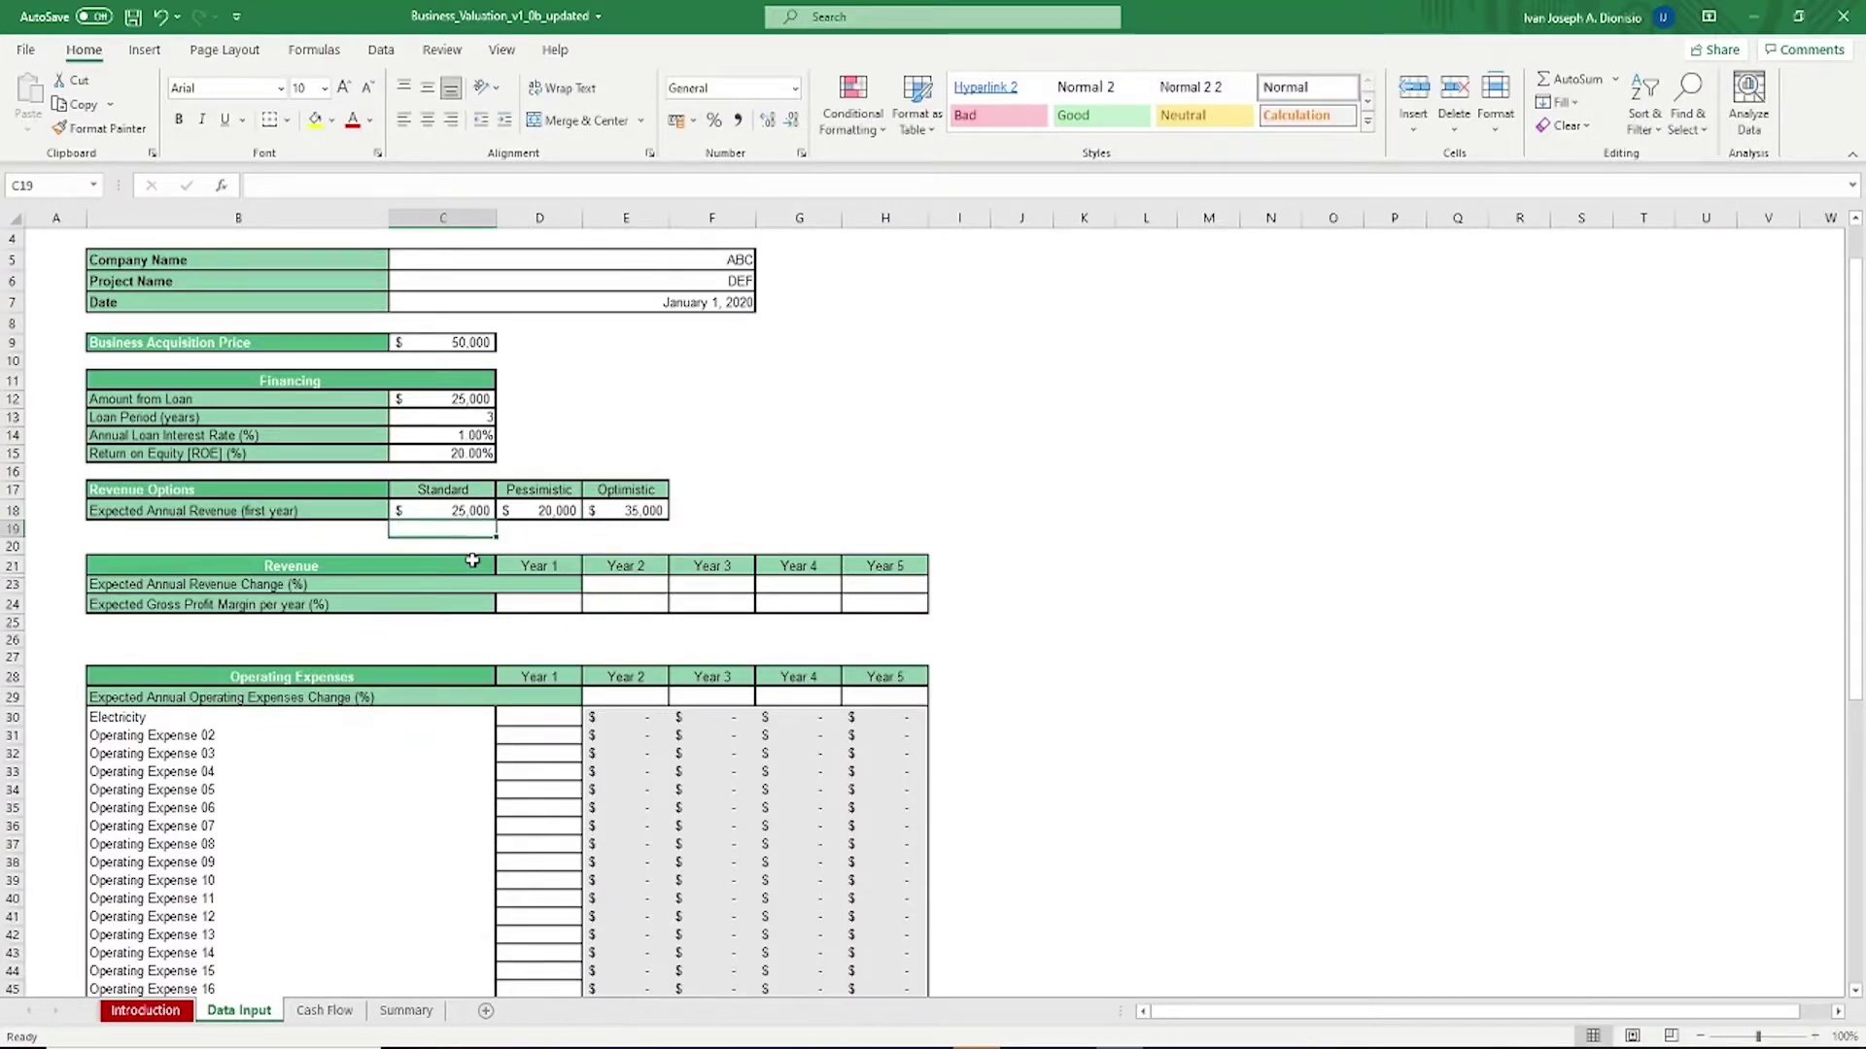
Set a 5% expected annual revenue change for Years 2–5
left_click(626, 584)
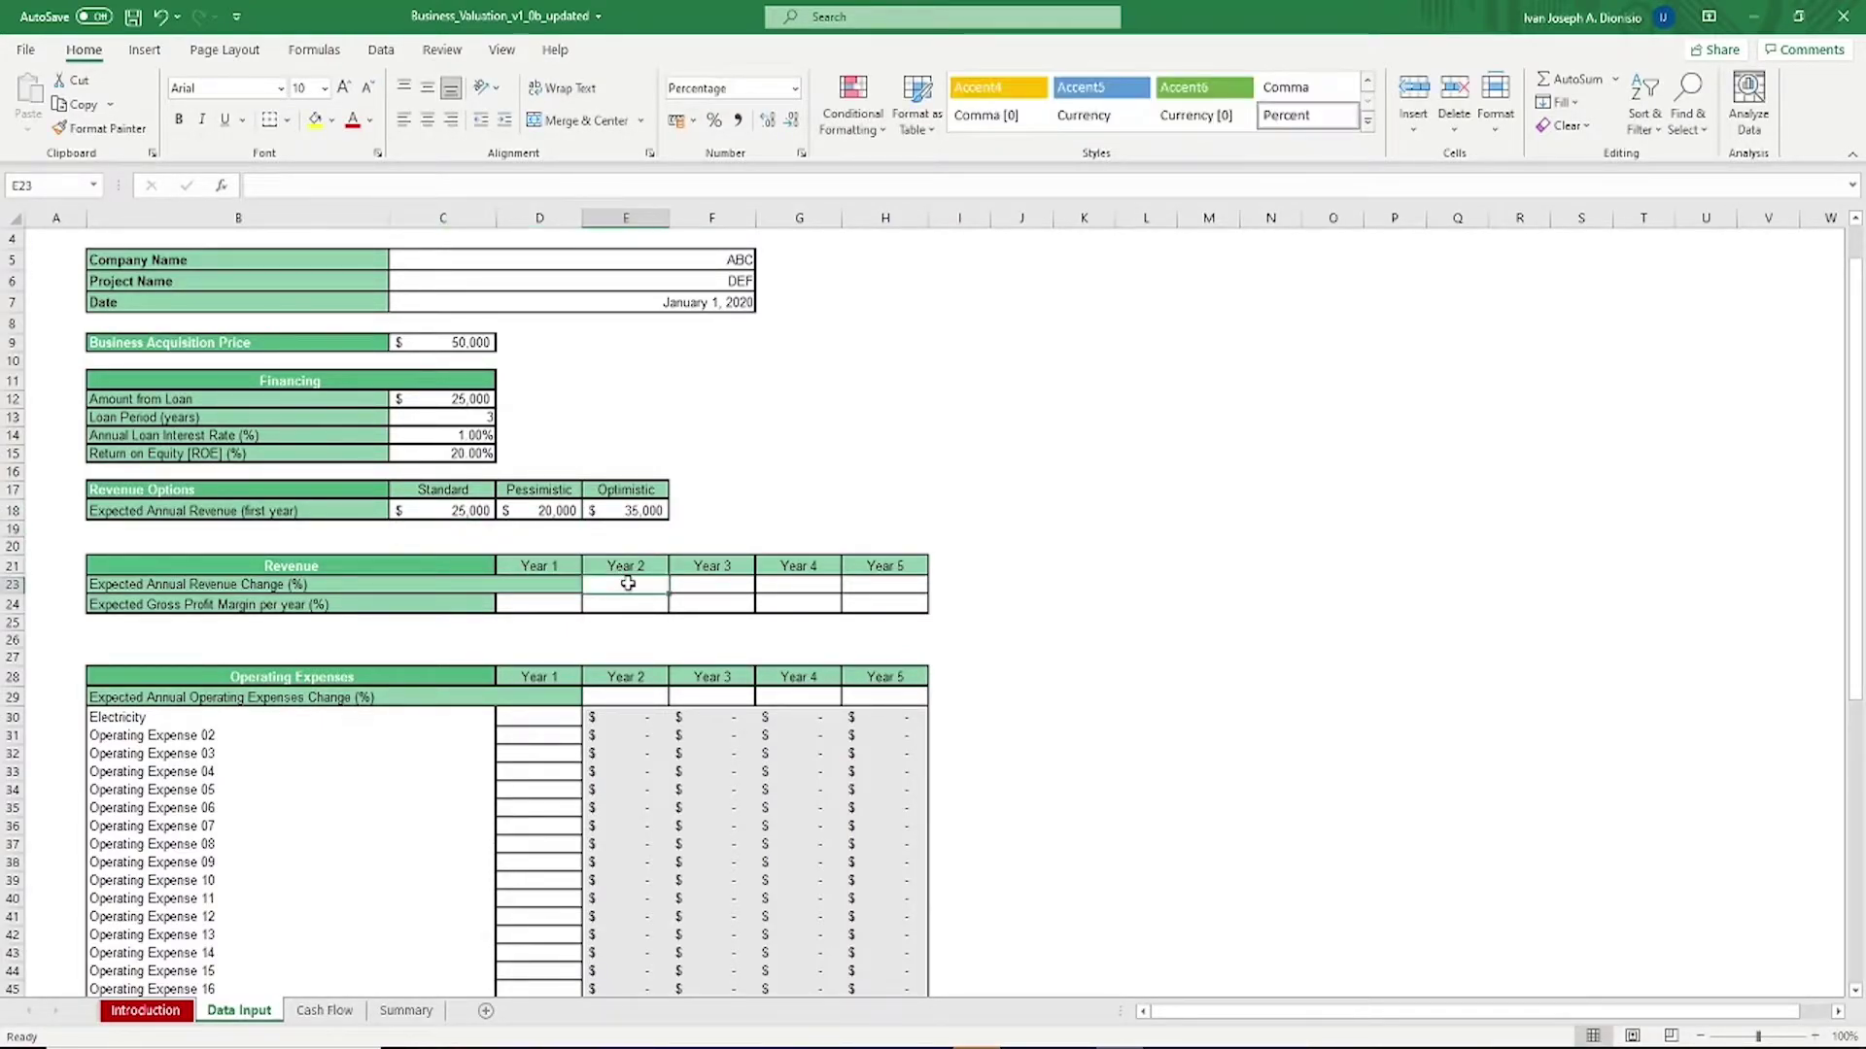
left_click(491, 604)
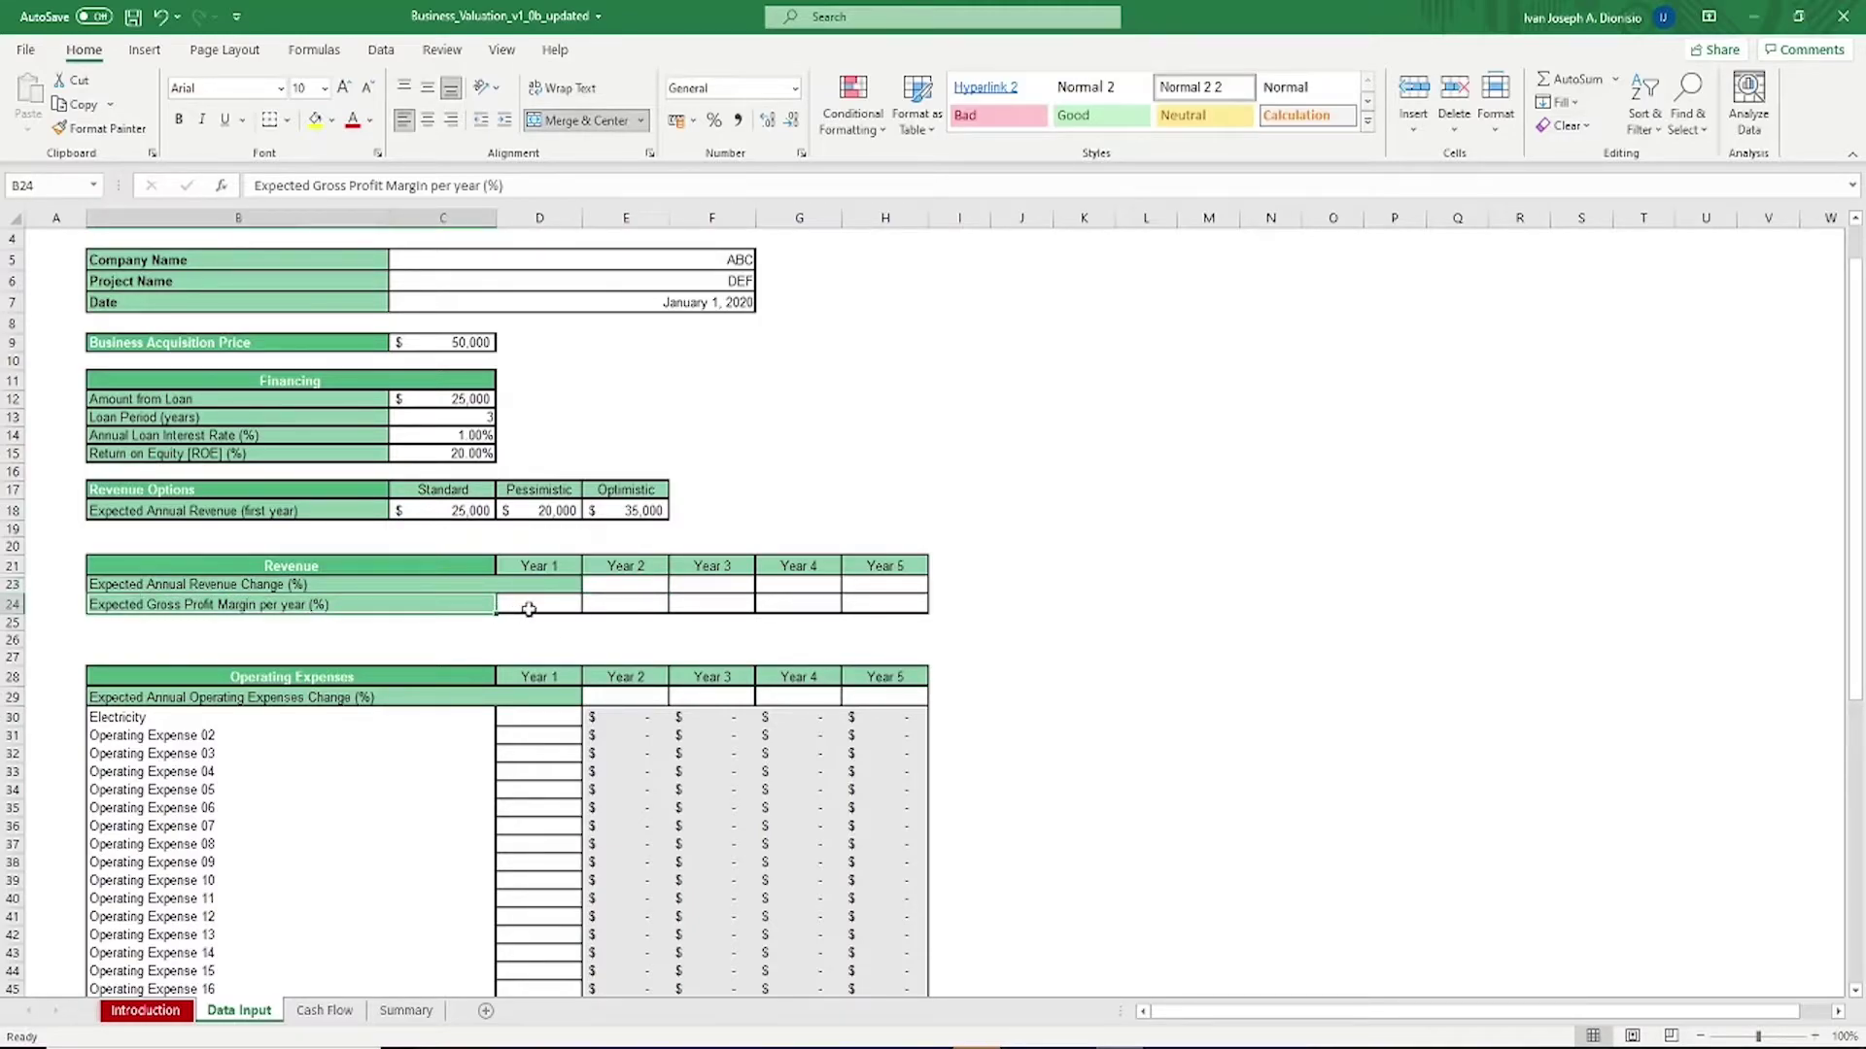
left_click(625, 583)
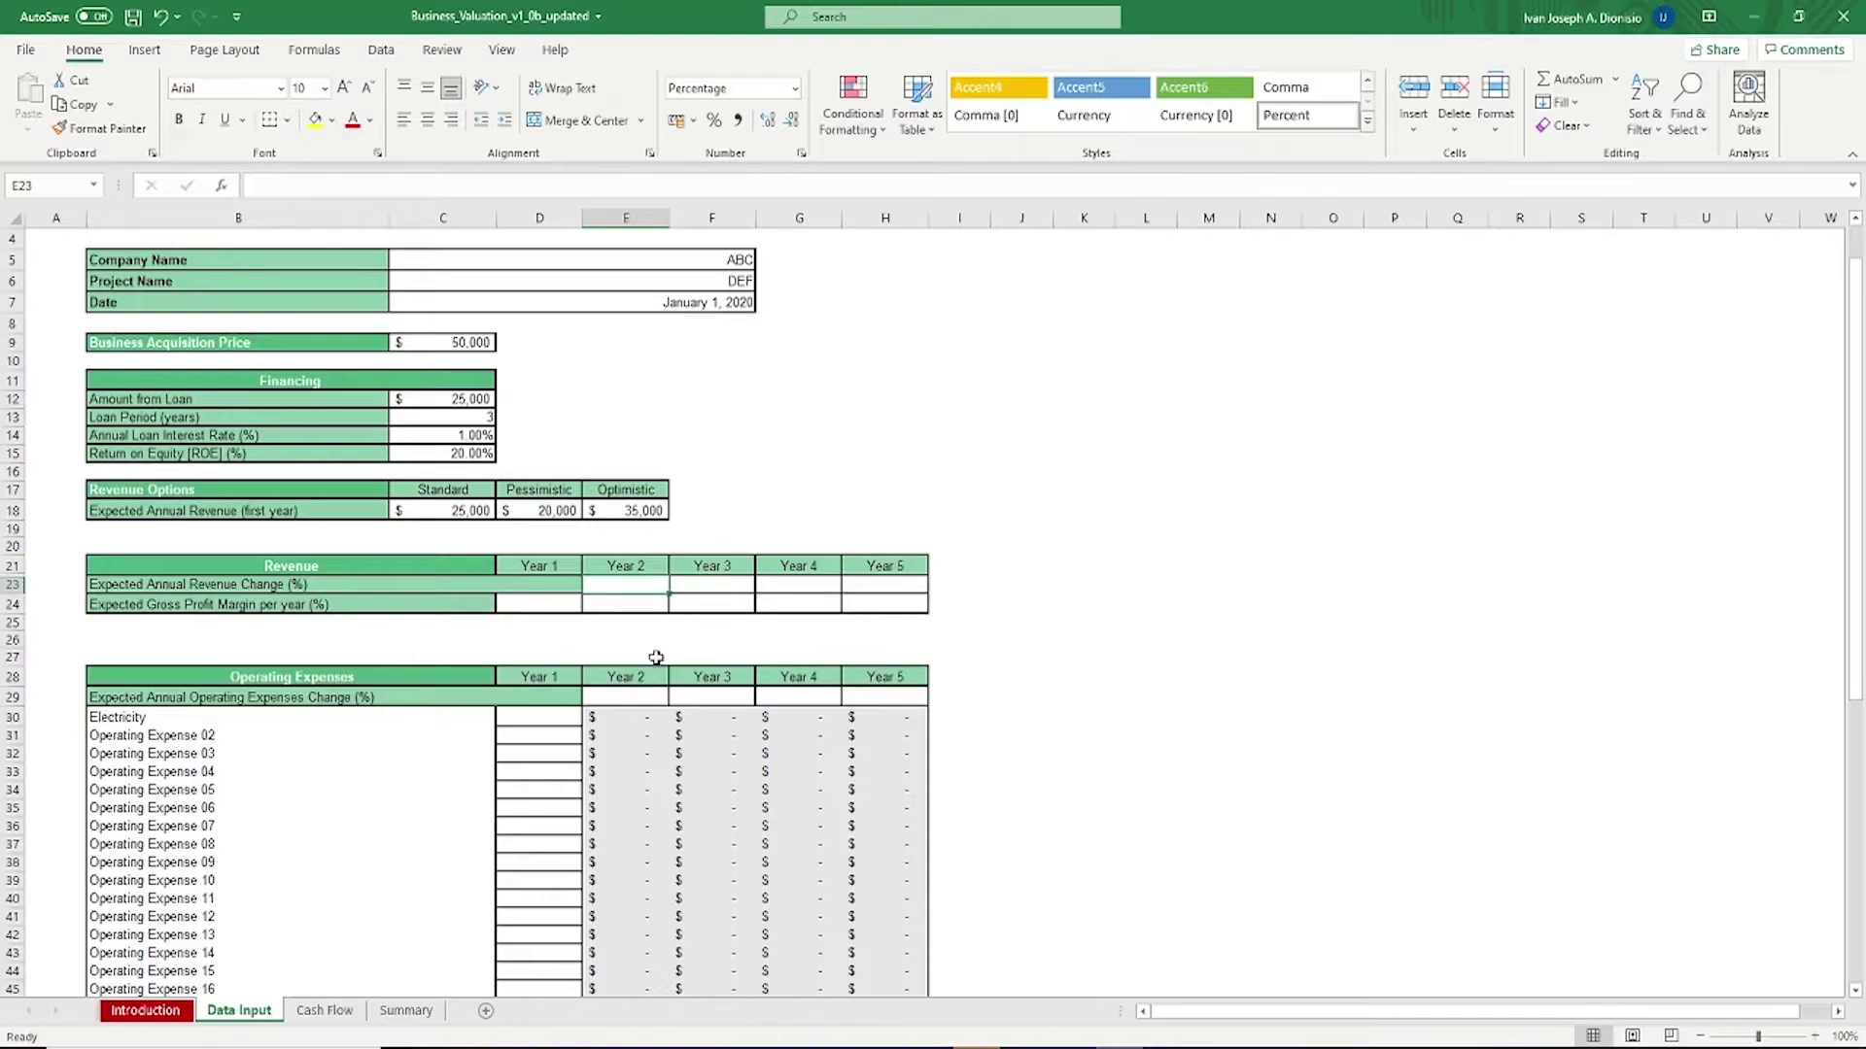
type("5")
key("Tab")
type("5")
key("Tab")
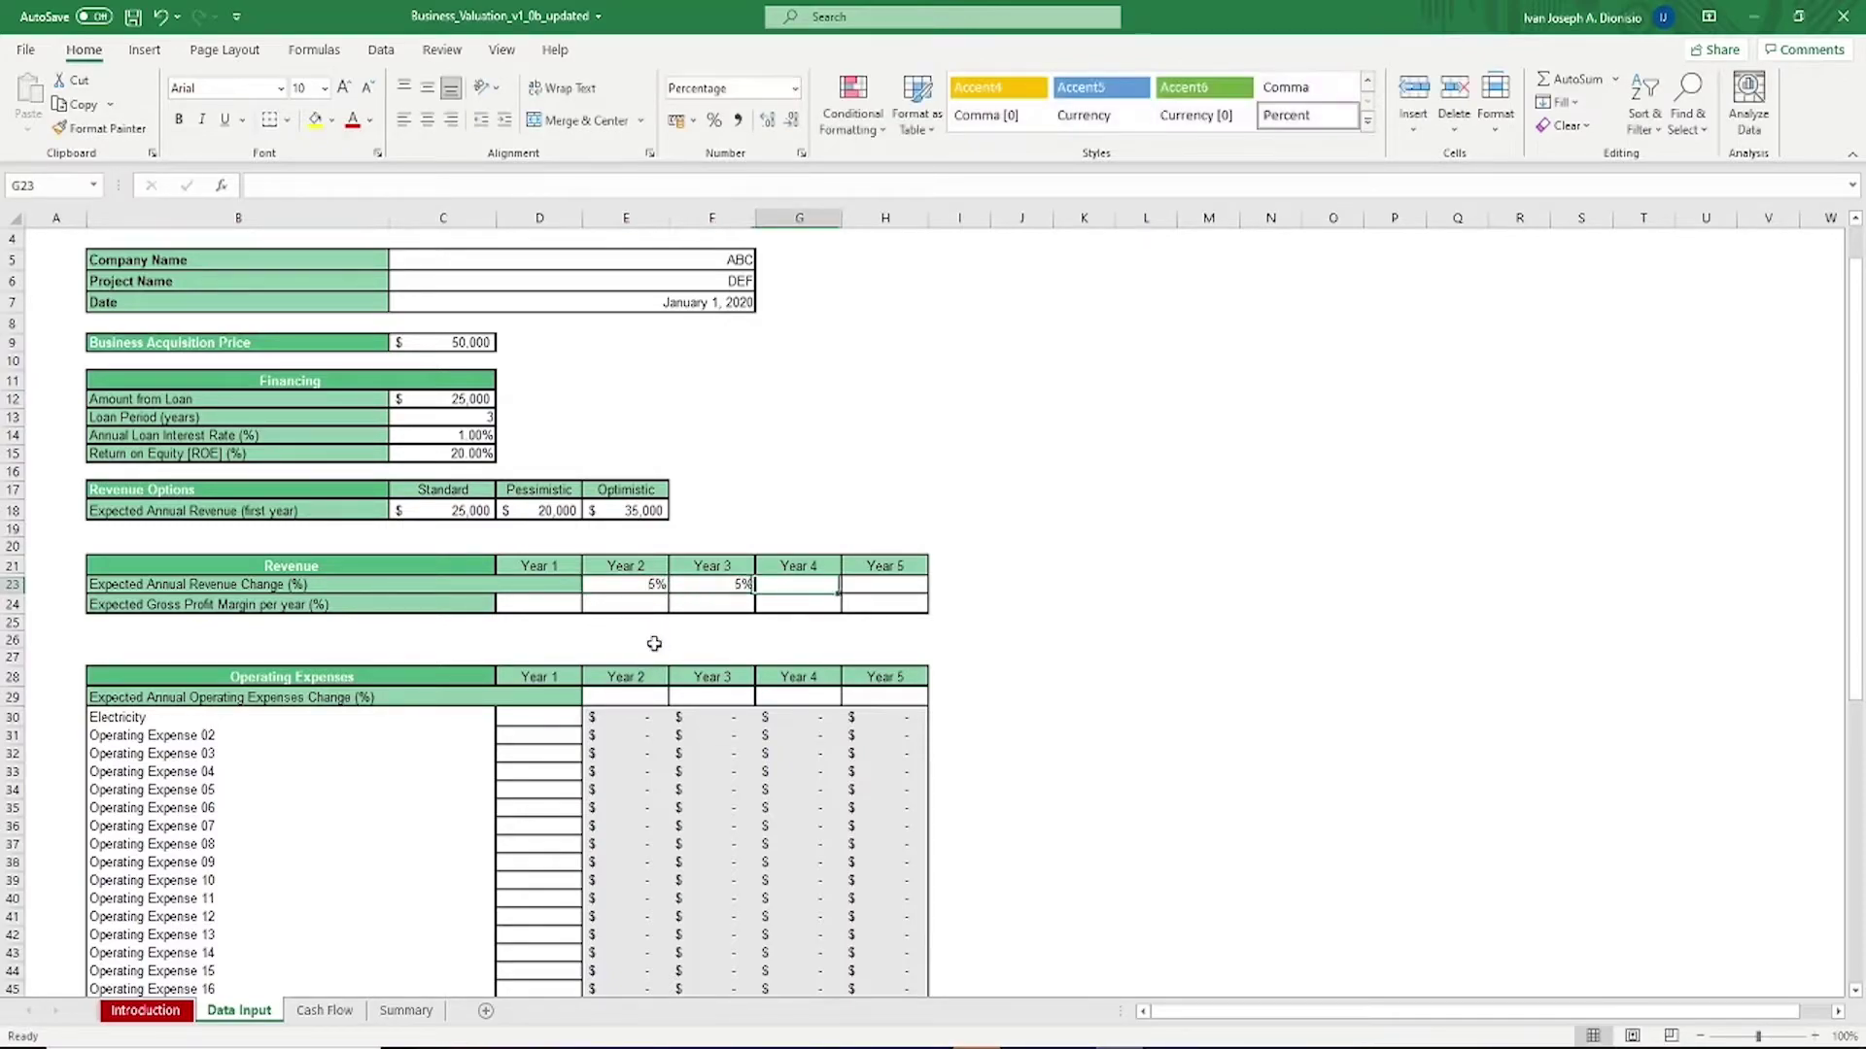
type("5")
Set a 5% gross profit margin for Years 1–5
key("Tab")
type("5")
left_click(571, 601)
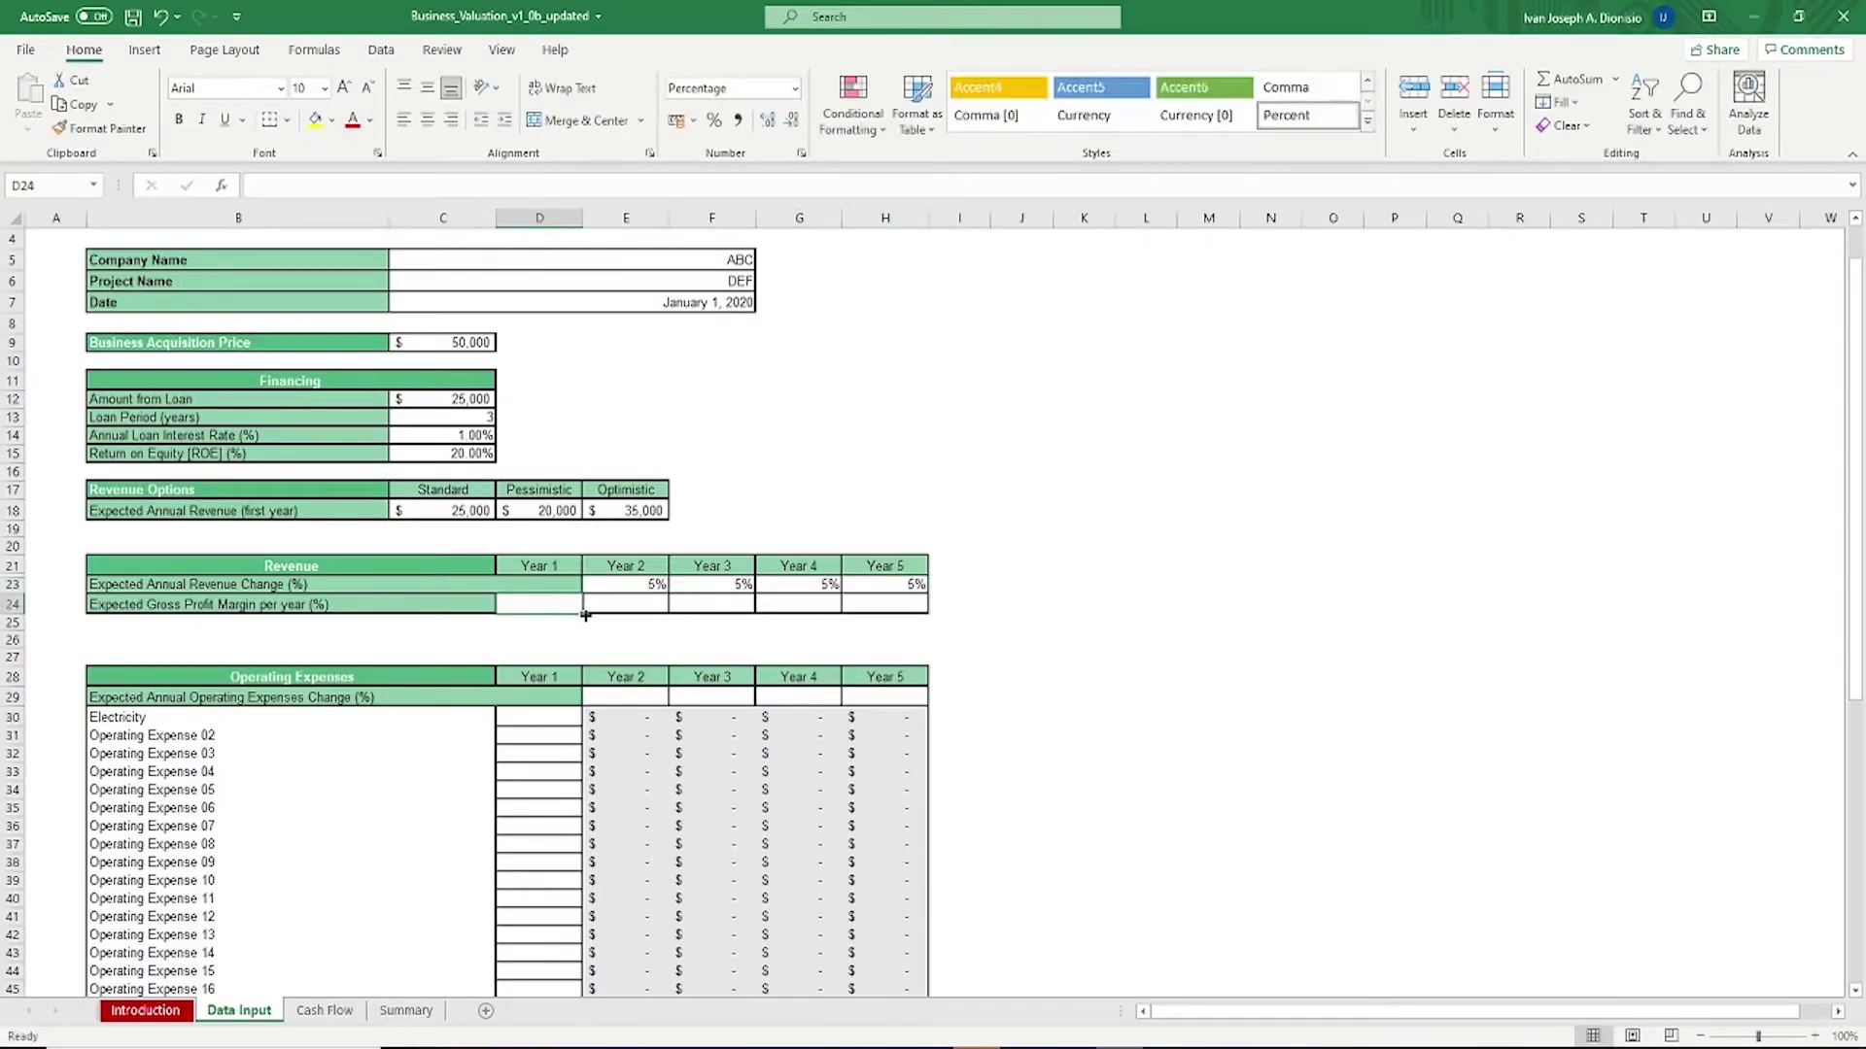
type("5")
key("Tab")
type("5")
key("Tab")
type("5")
key("Tab")
type("5\t5")
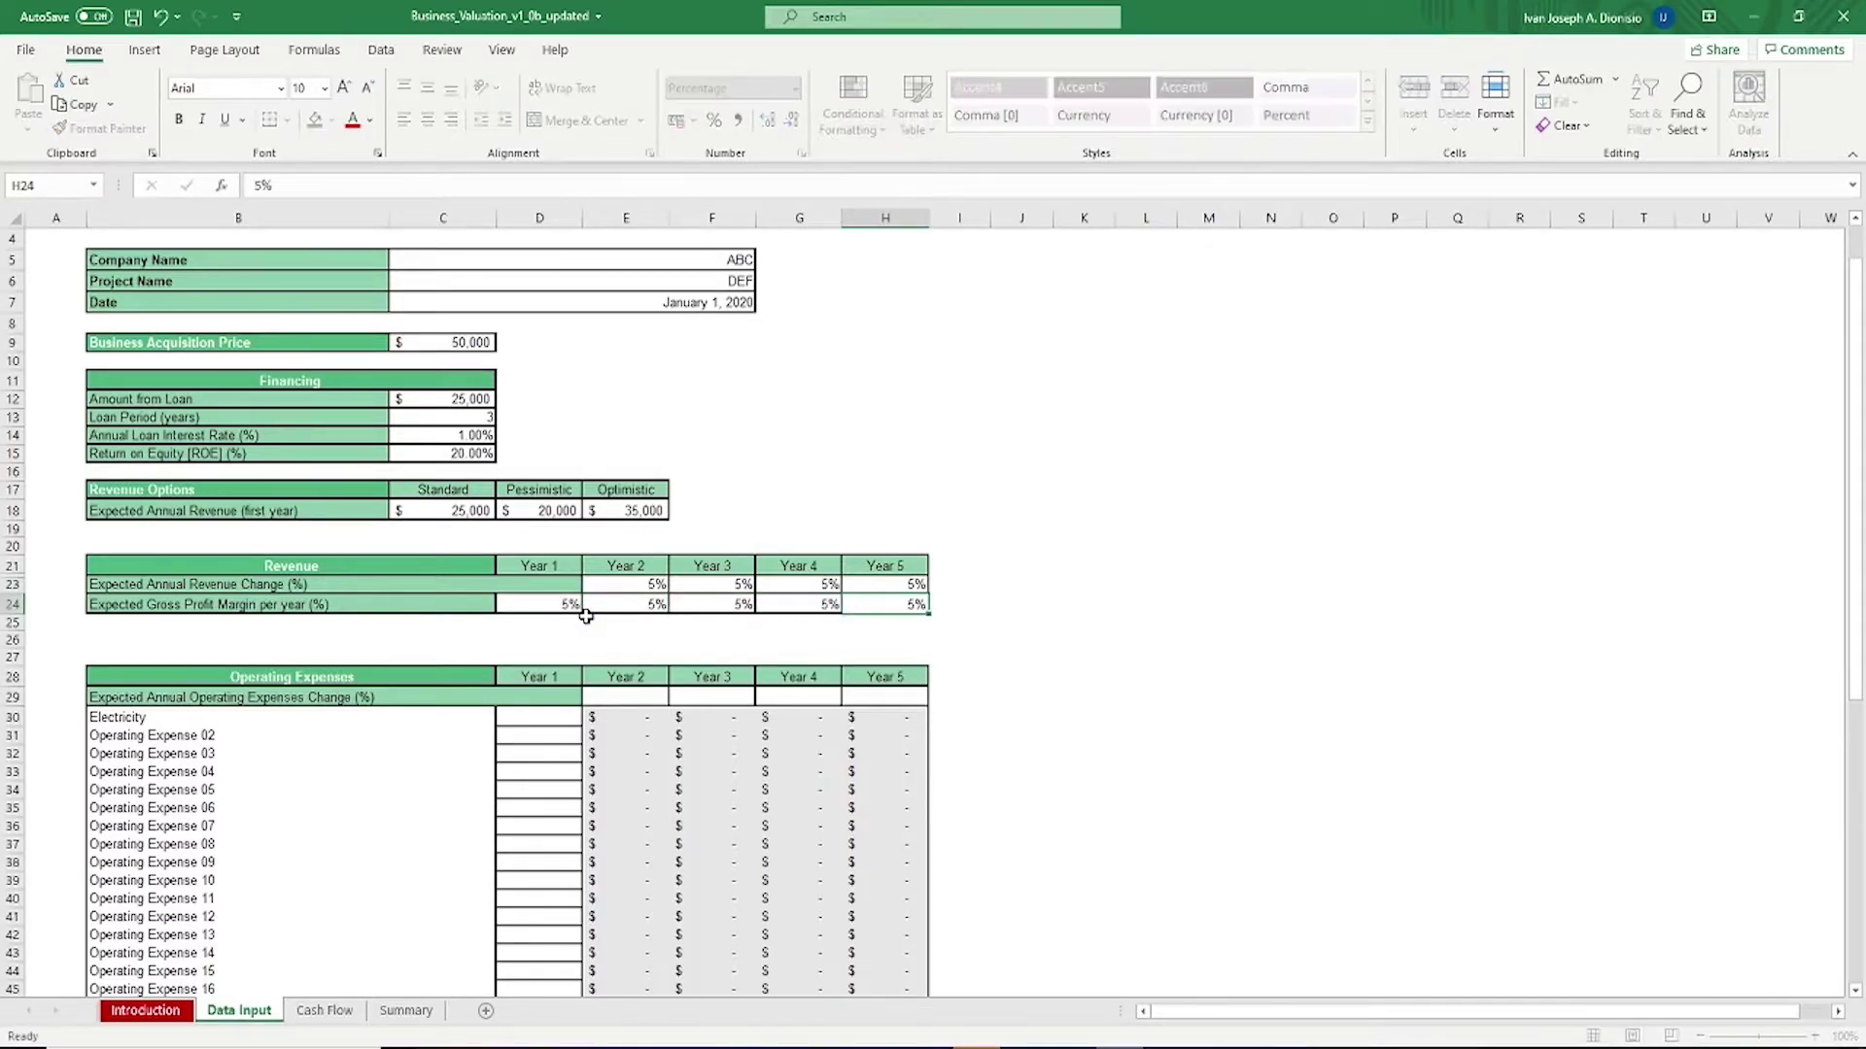
key("Return")
Enter a Year 1 Electricity cost of 1,000
left_click(338, 719)
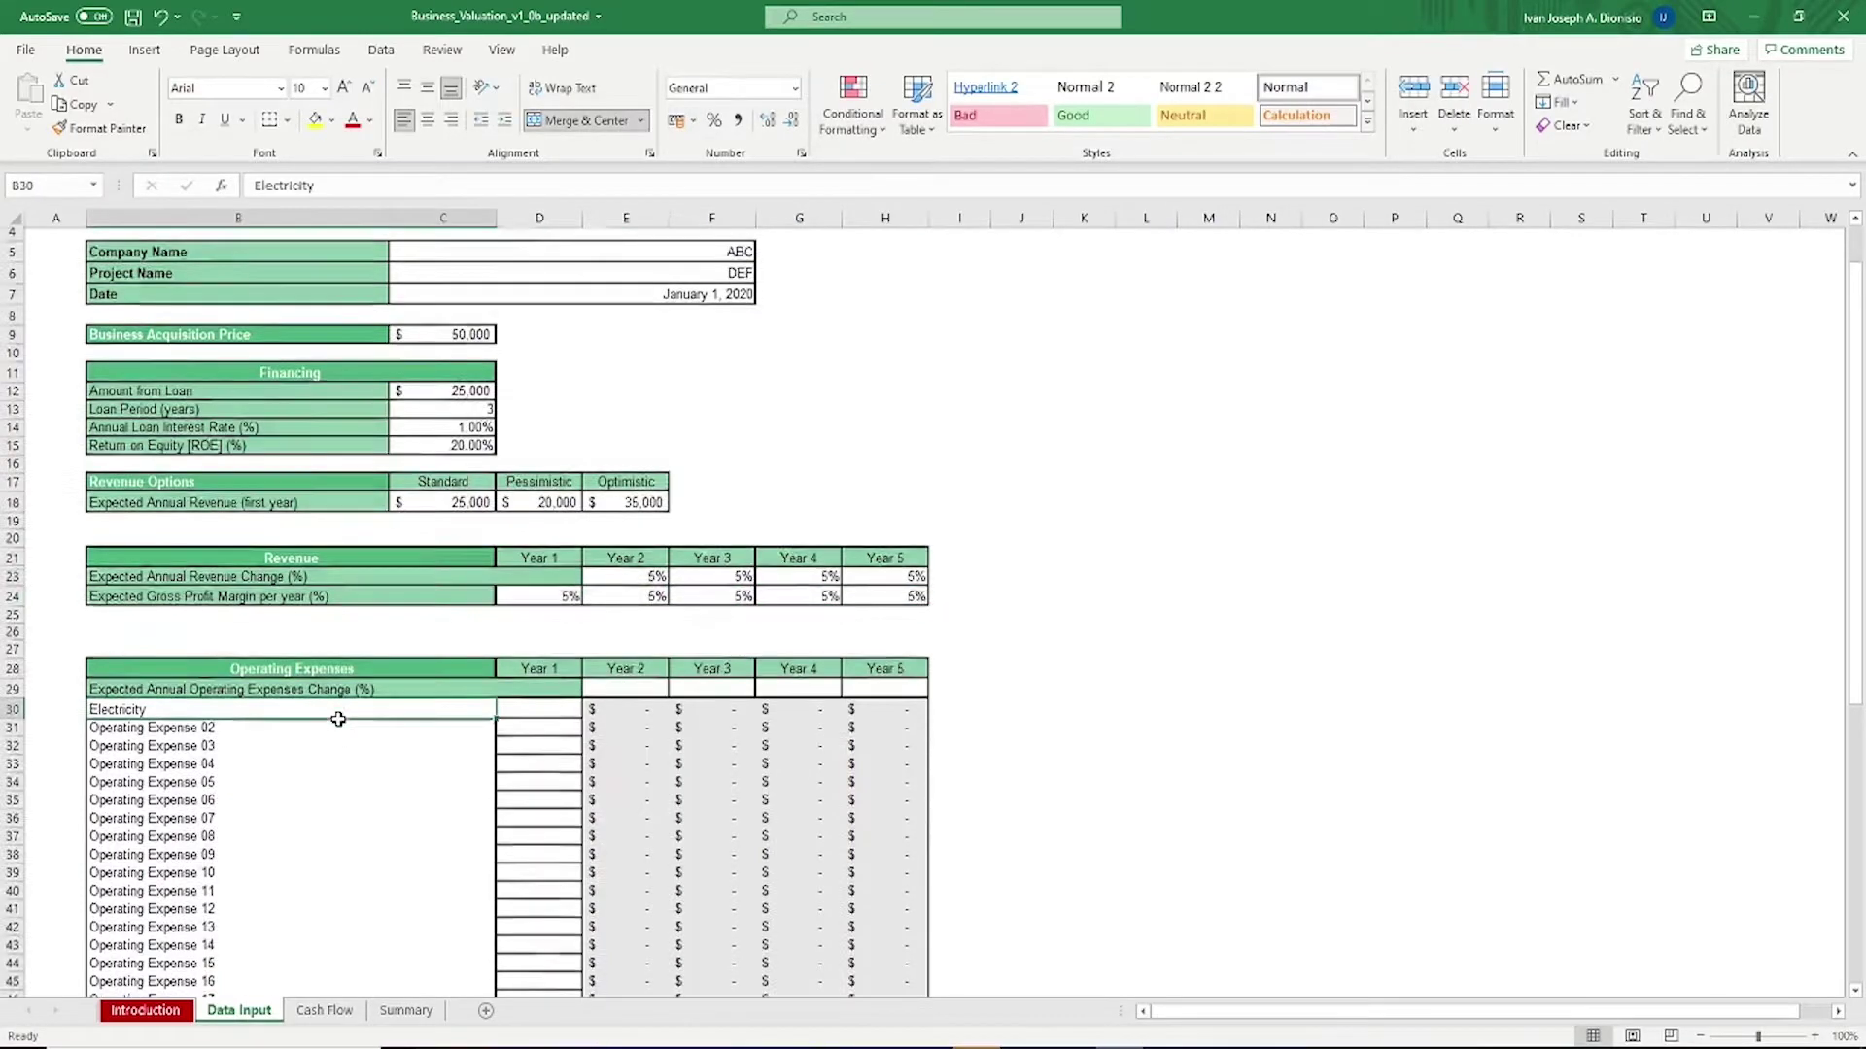
scroll(338, 719, "down", 2)
left_click(550, 603)
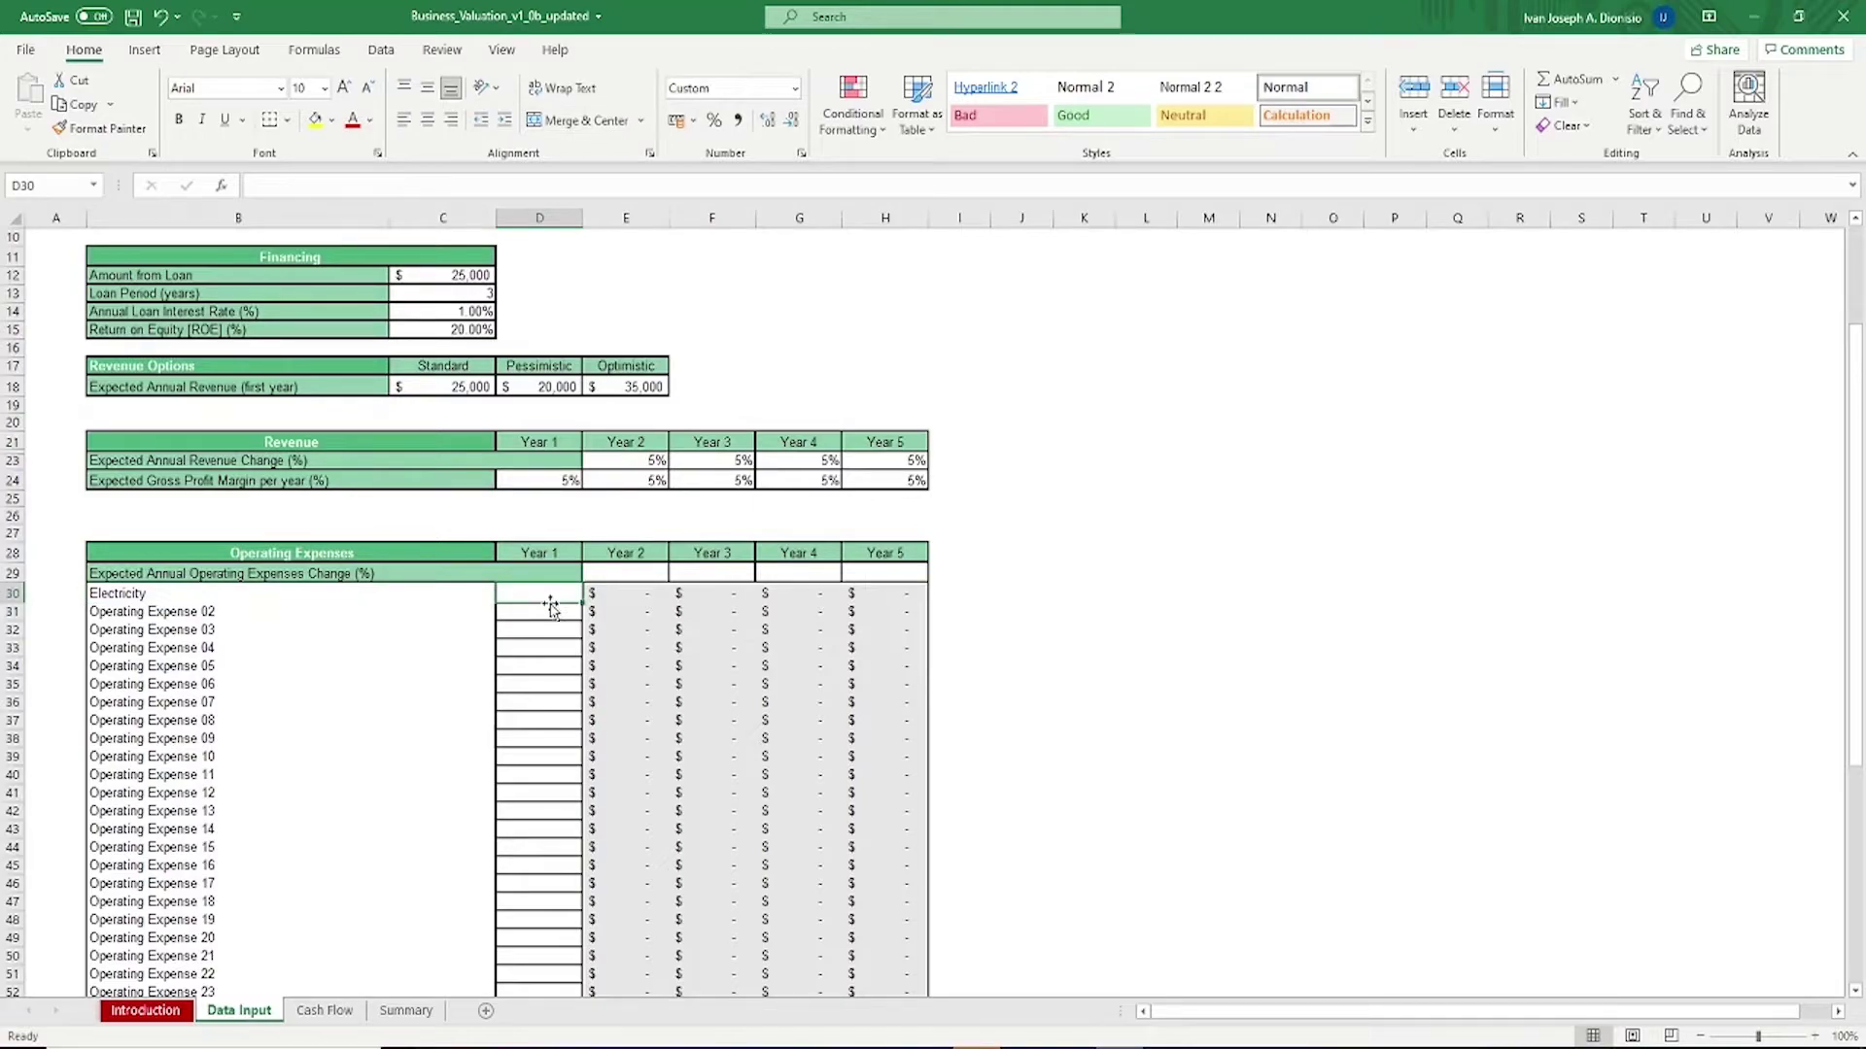
type("1000")
key("Return")
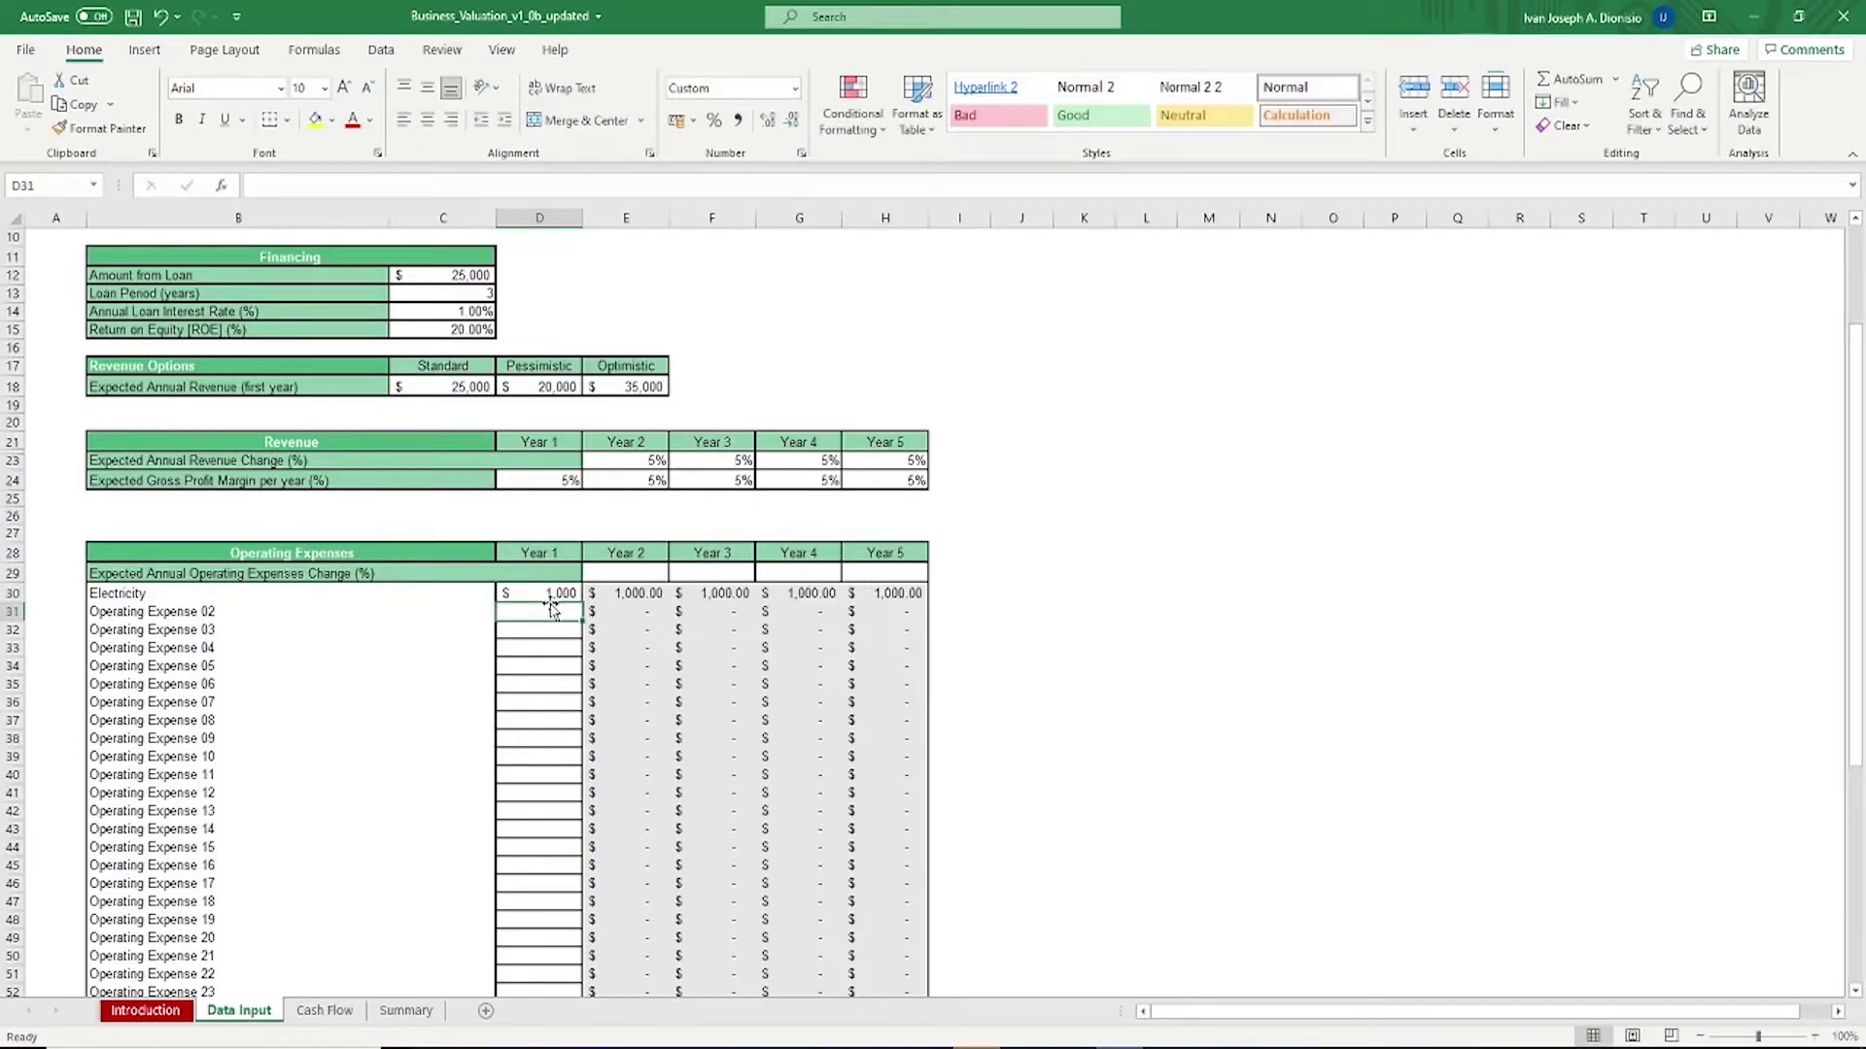
Set a 5% yearly operating expense change for Years 2–5
left_click(625, 566)
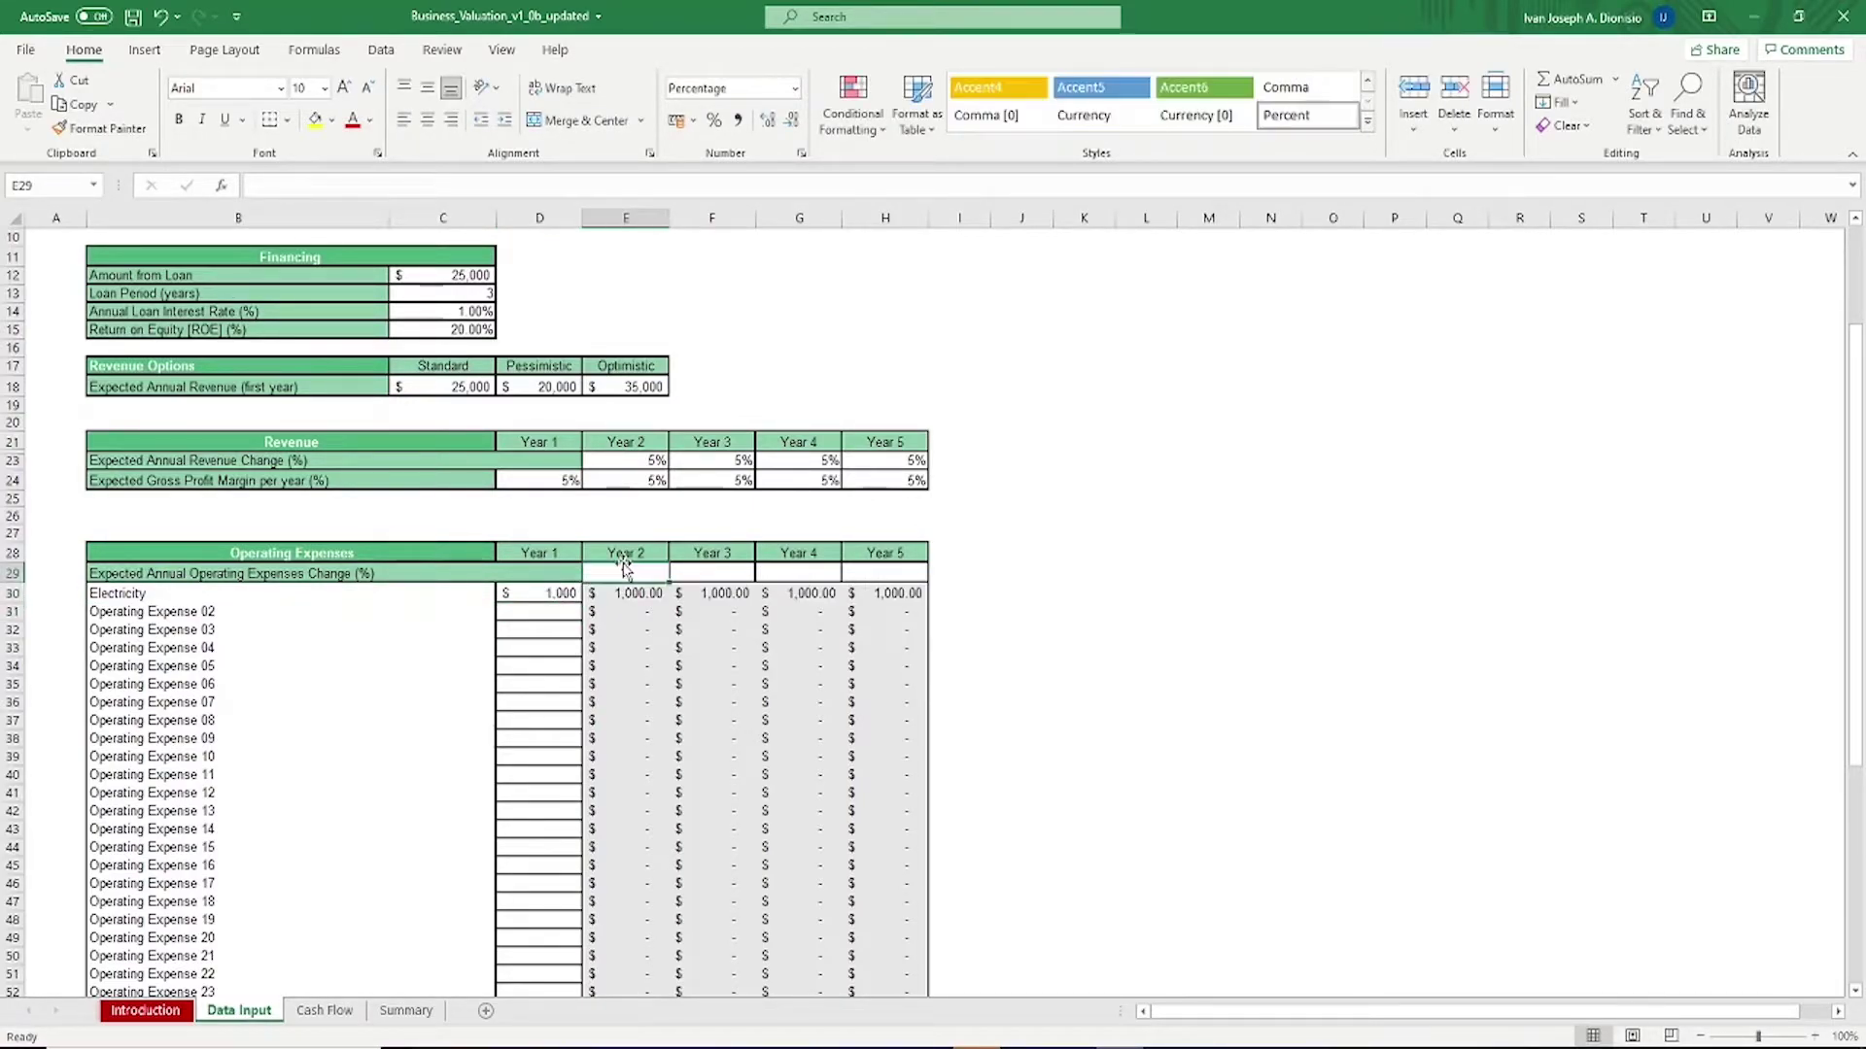
type("5")
key("Tab")
type("5")
key("Tab")
type("5")
key("Tab")
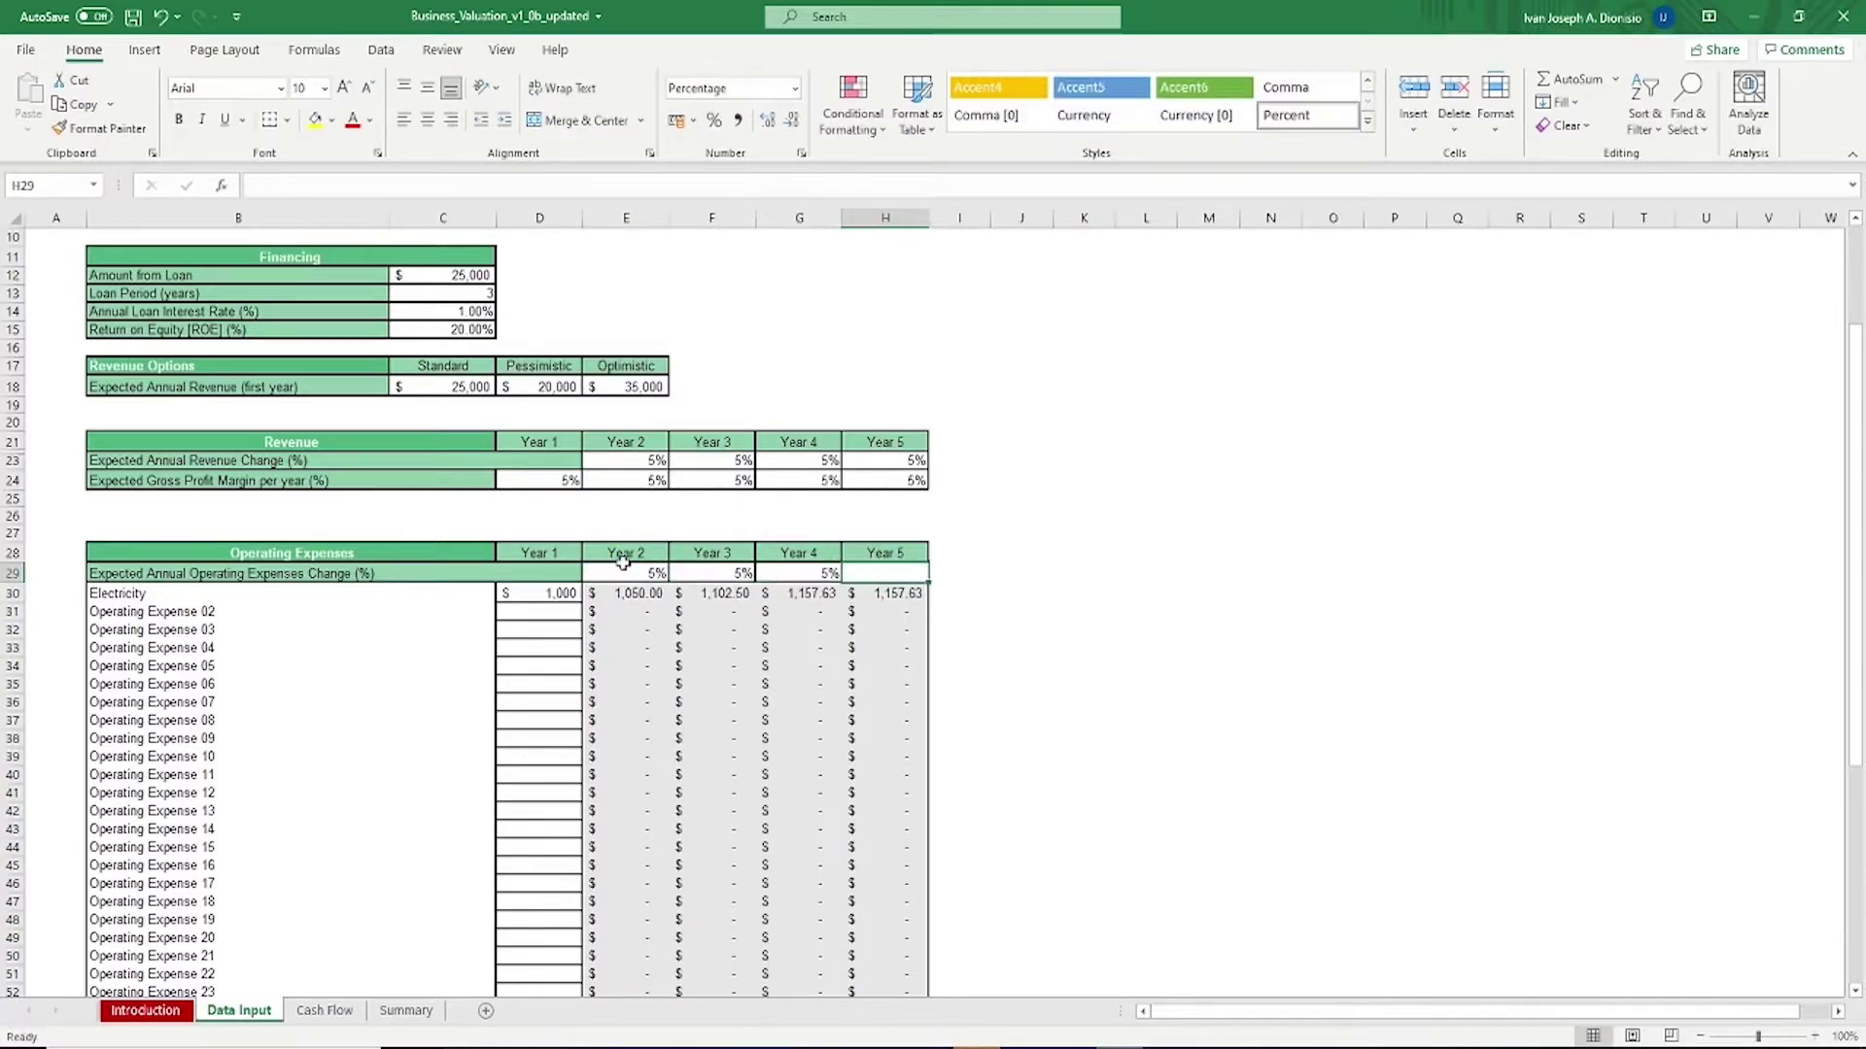
type("5")
key("ctrl+Return")
key("Tab")
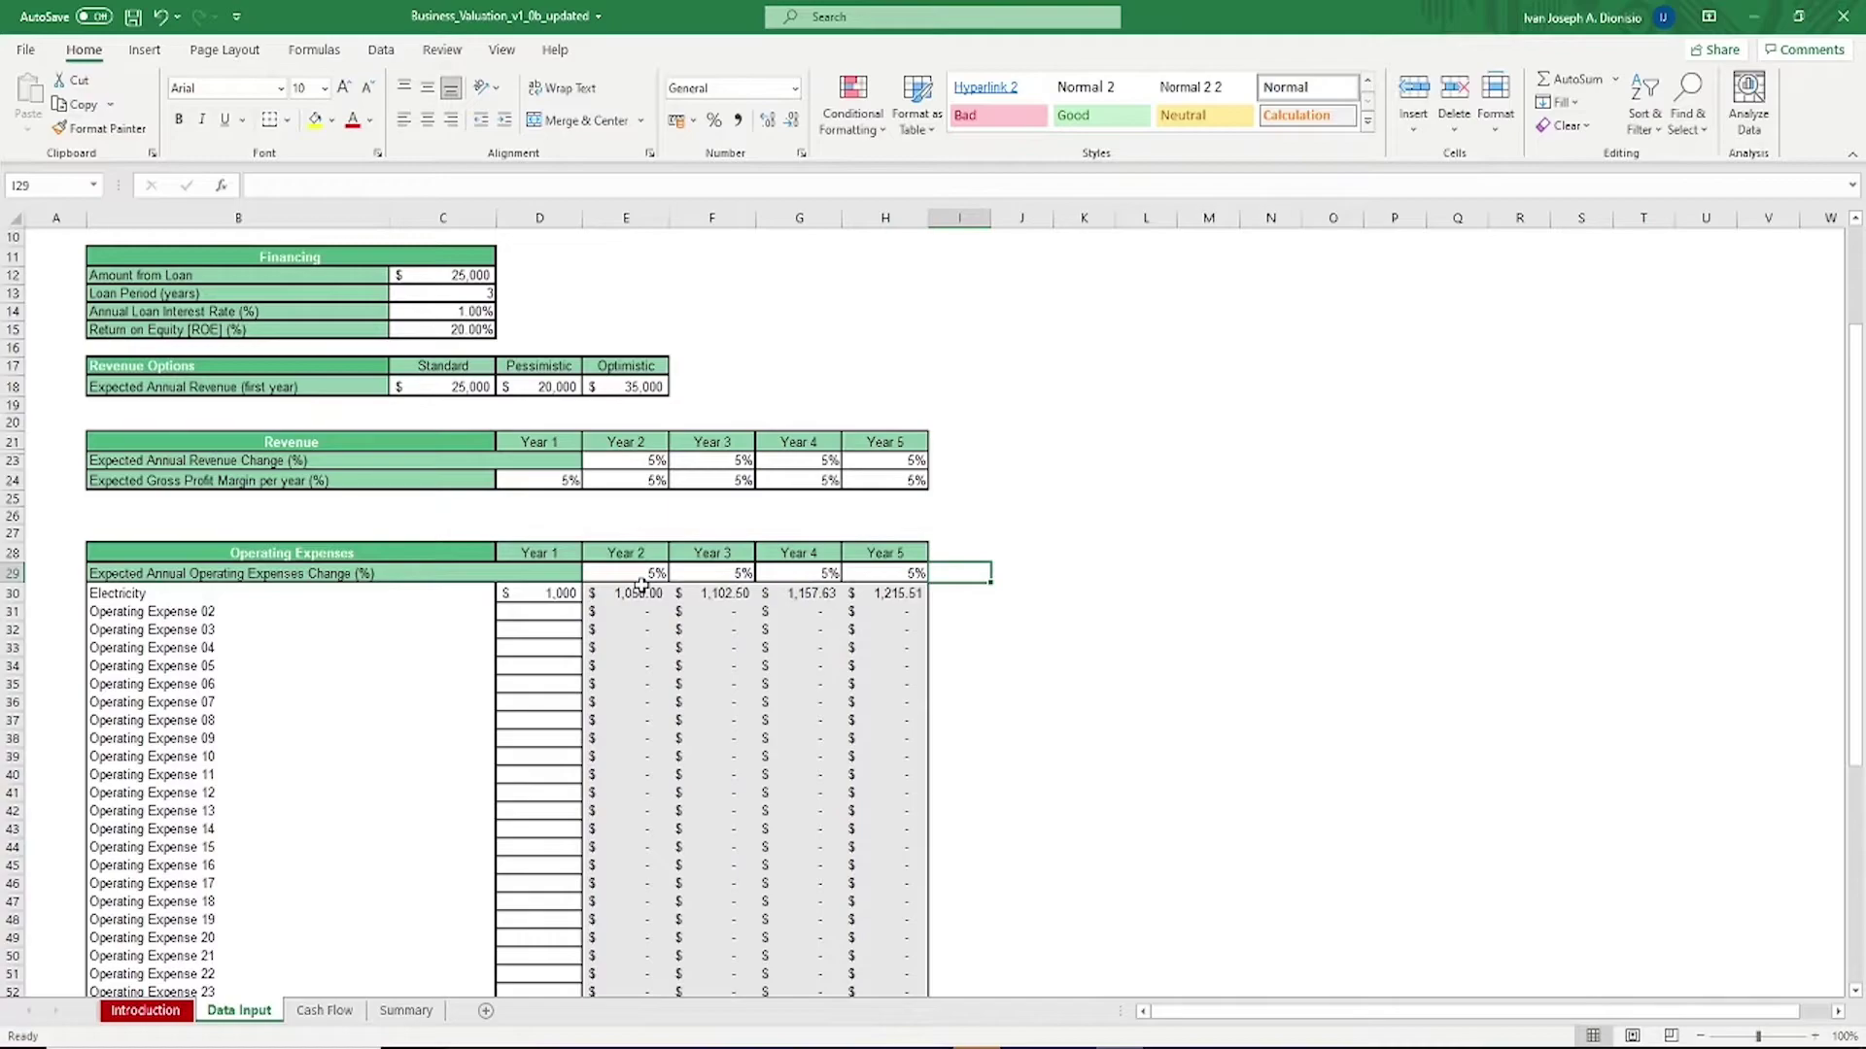
Enter Inventory of 100 to 350 across Starting–Year 5 and fill it into Creditors and Debtors
scroll(642, 584, "down", 12)
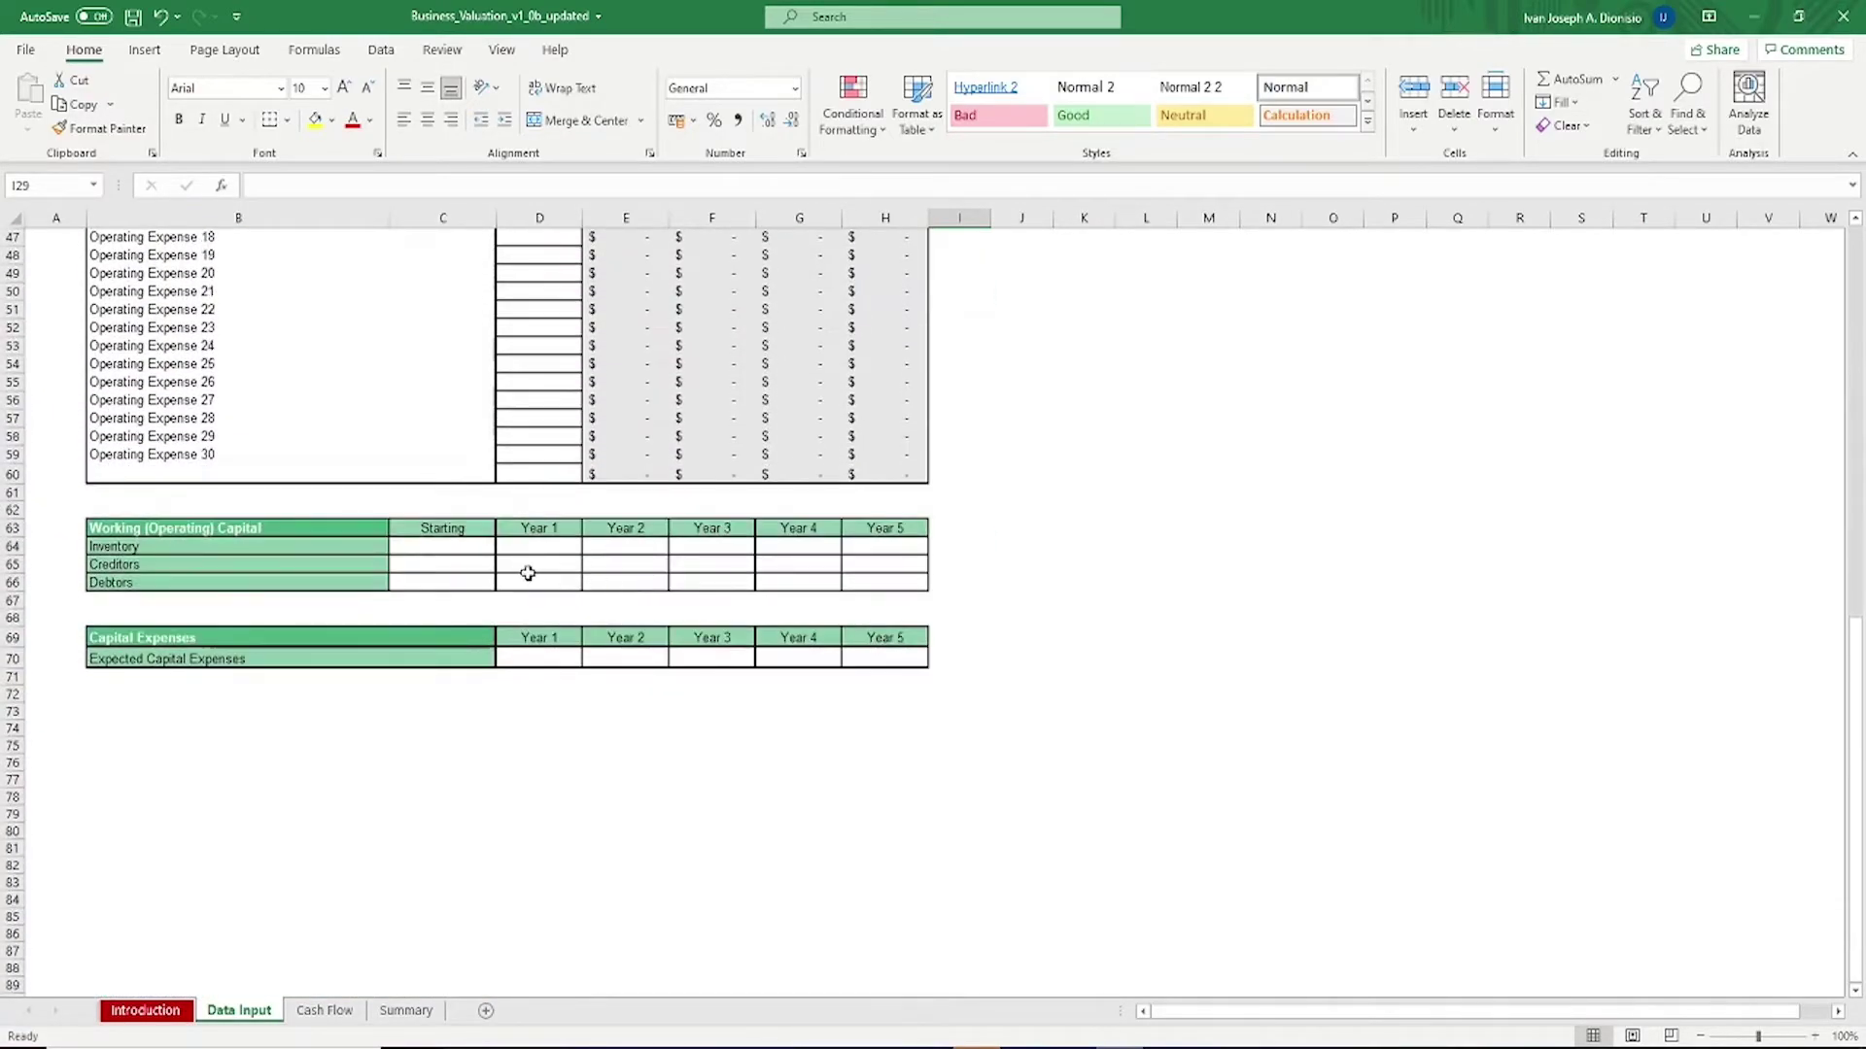
left_click(445, 548)
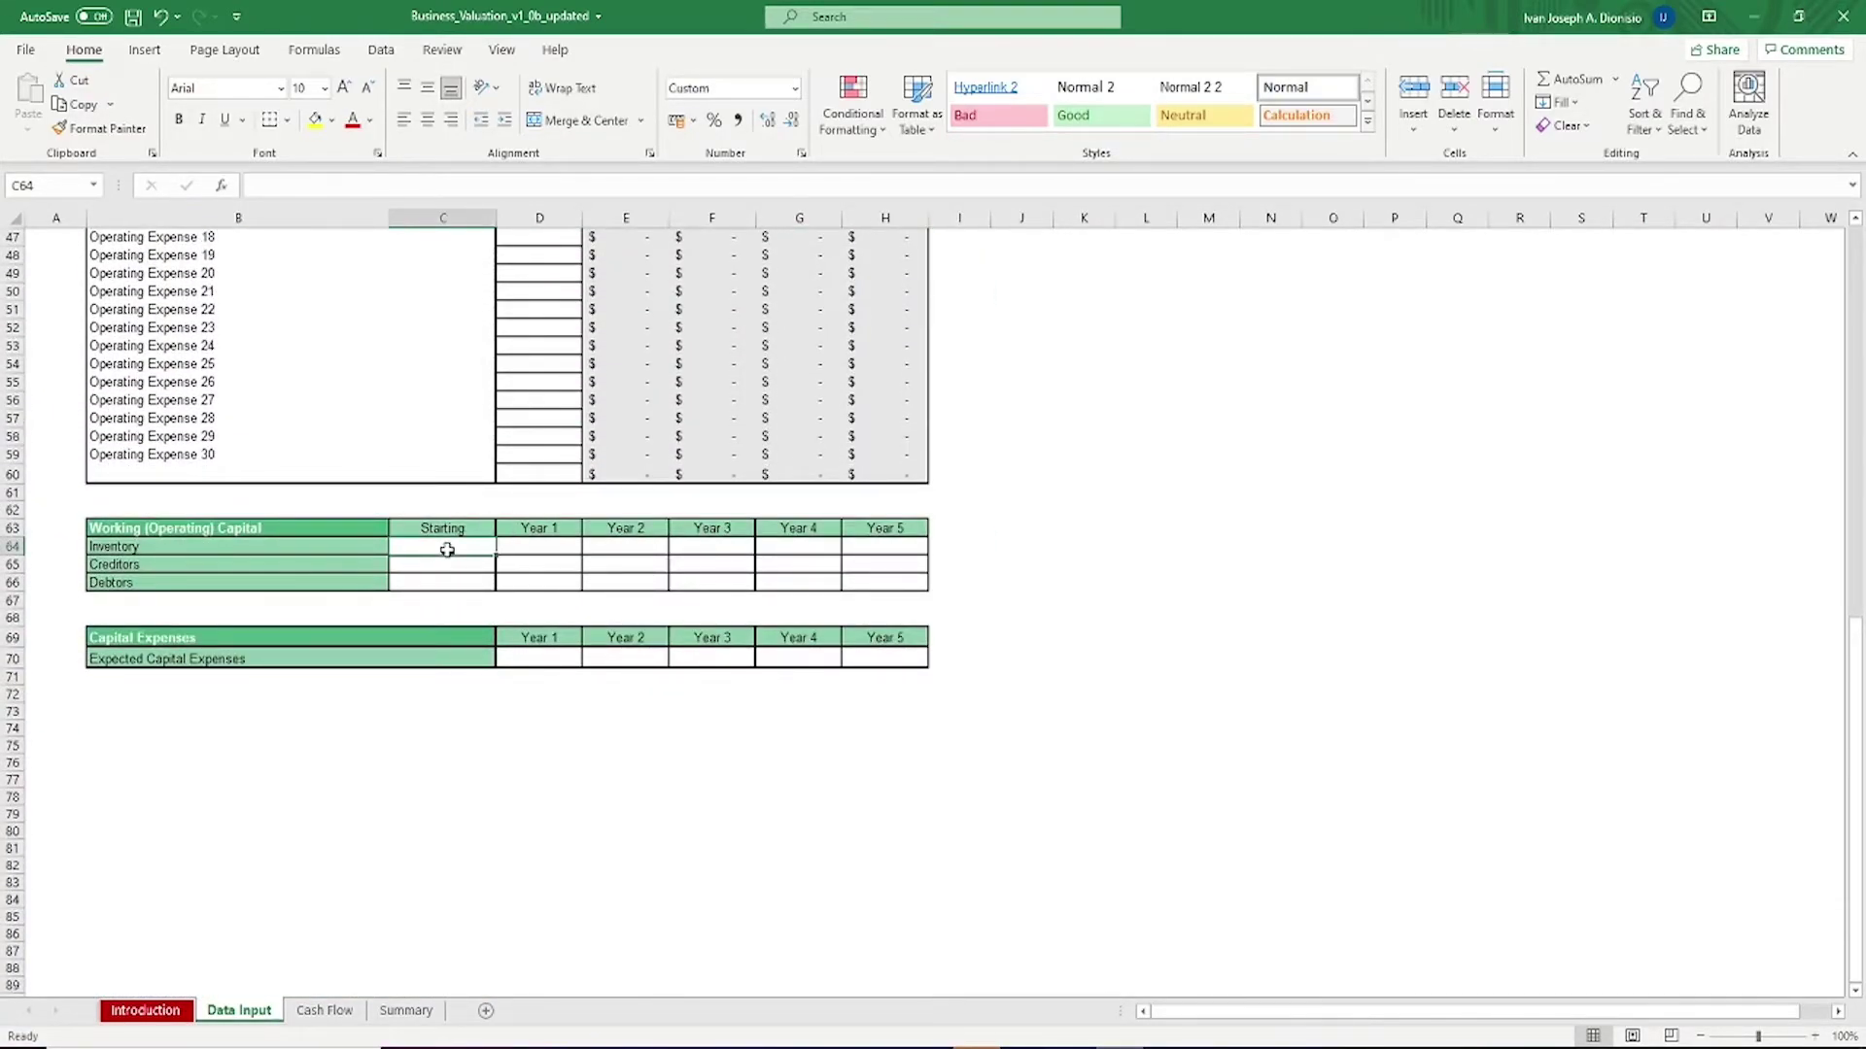
type("100")
key("Tab")
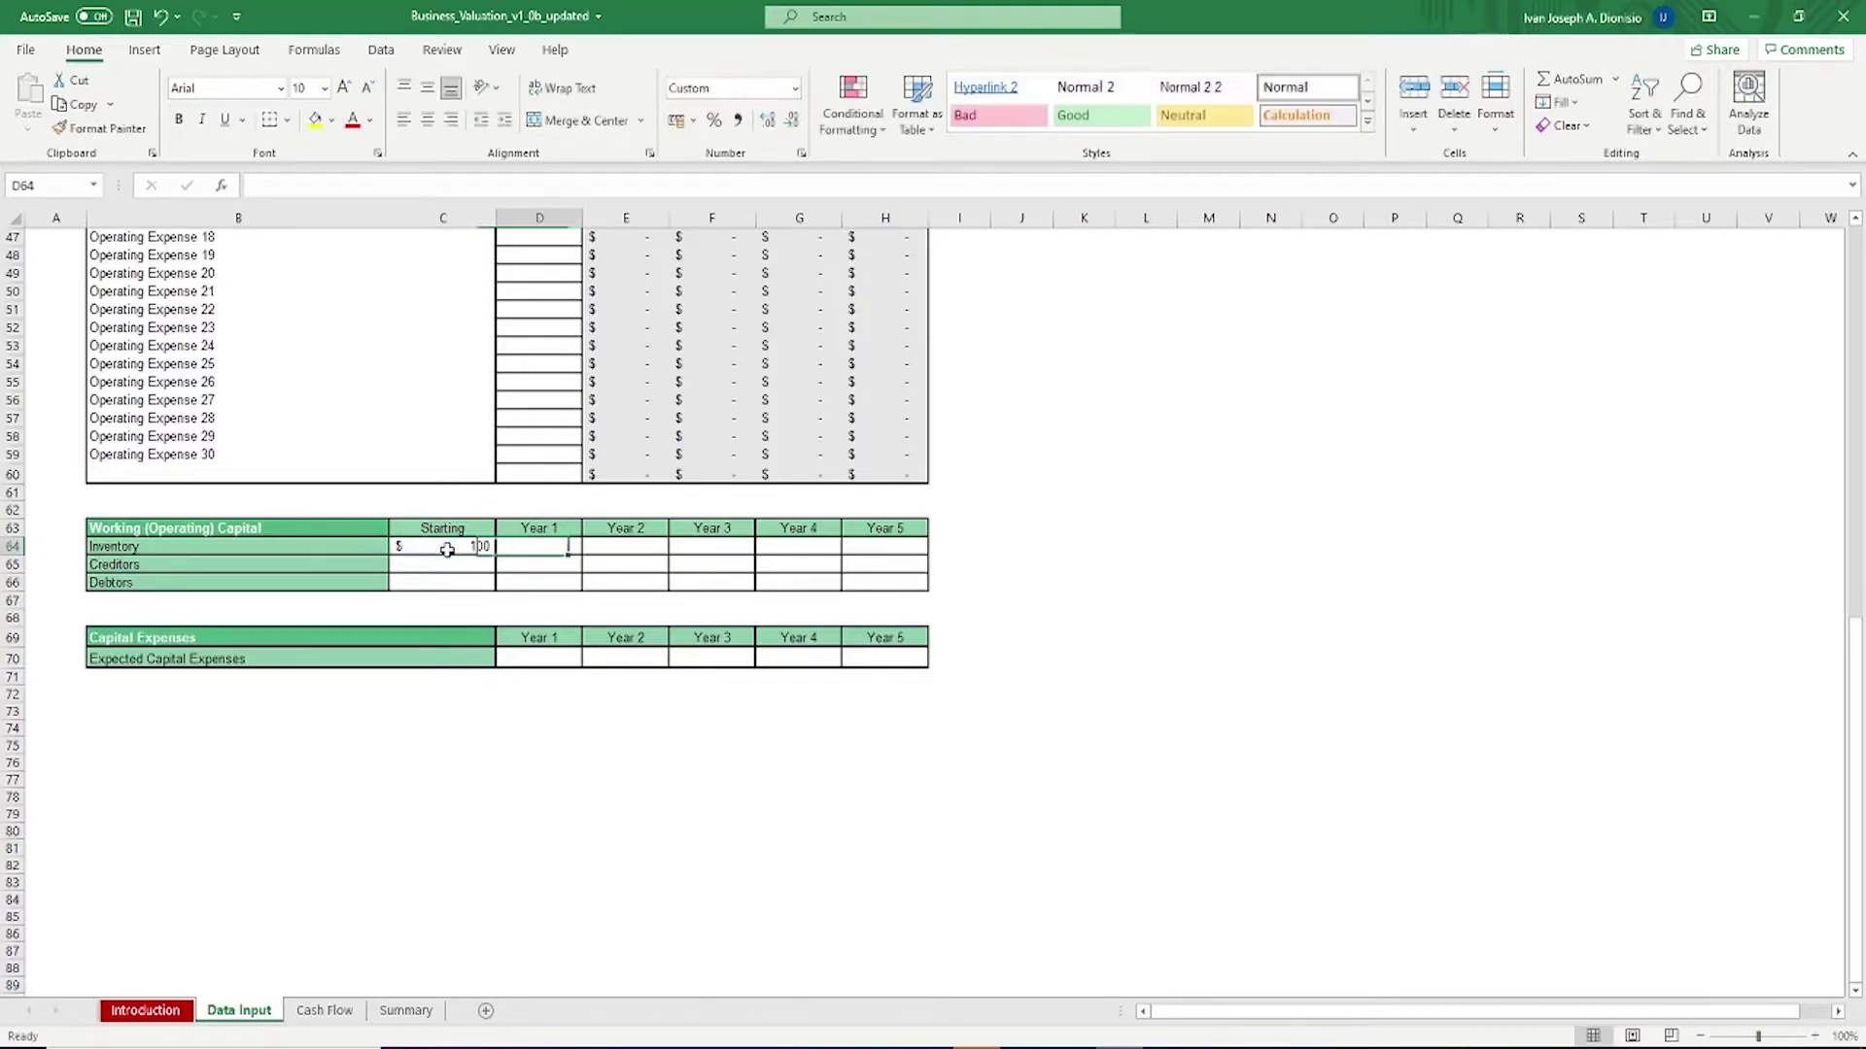
type("150")
key("Tab")
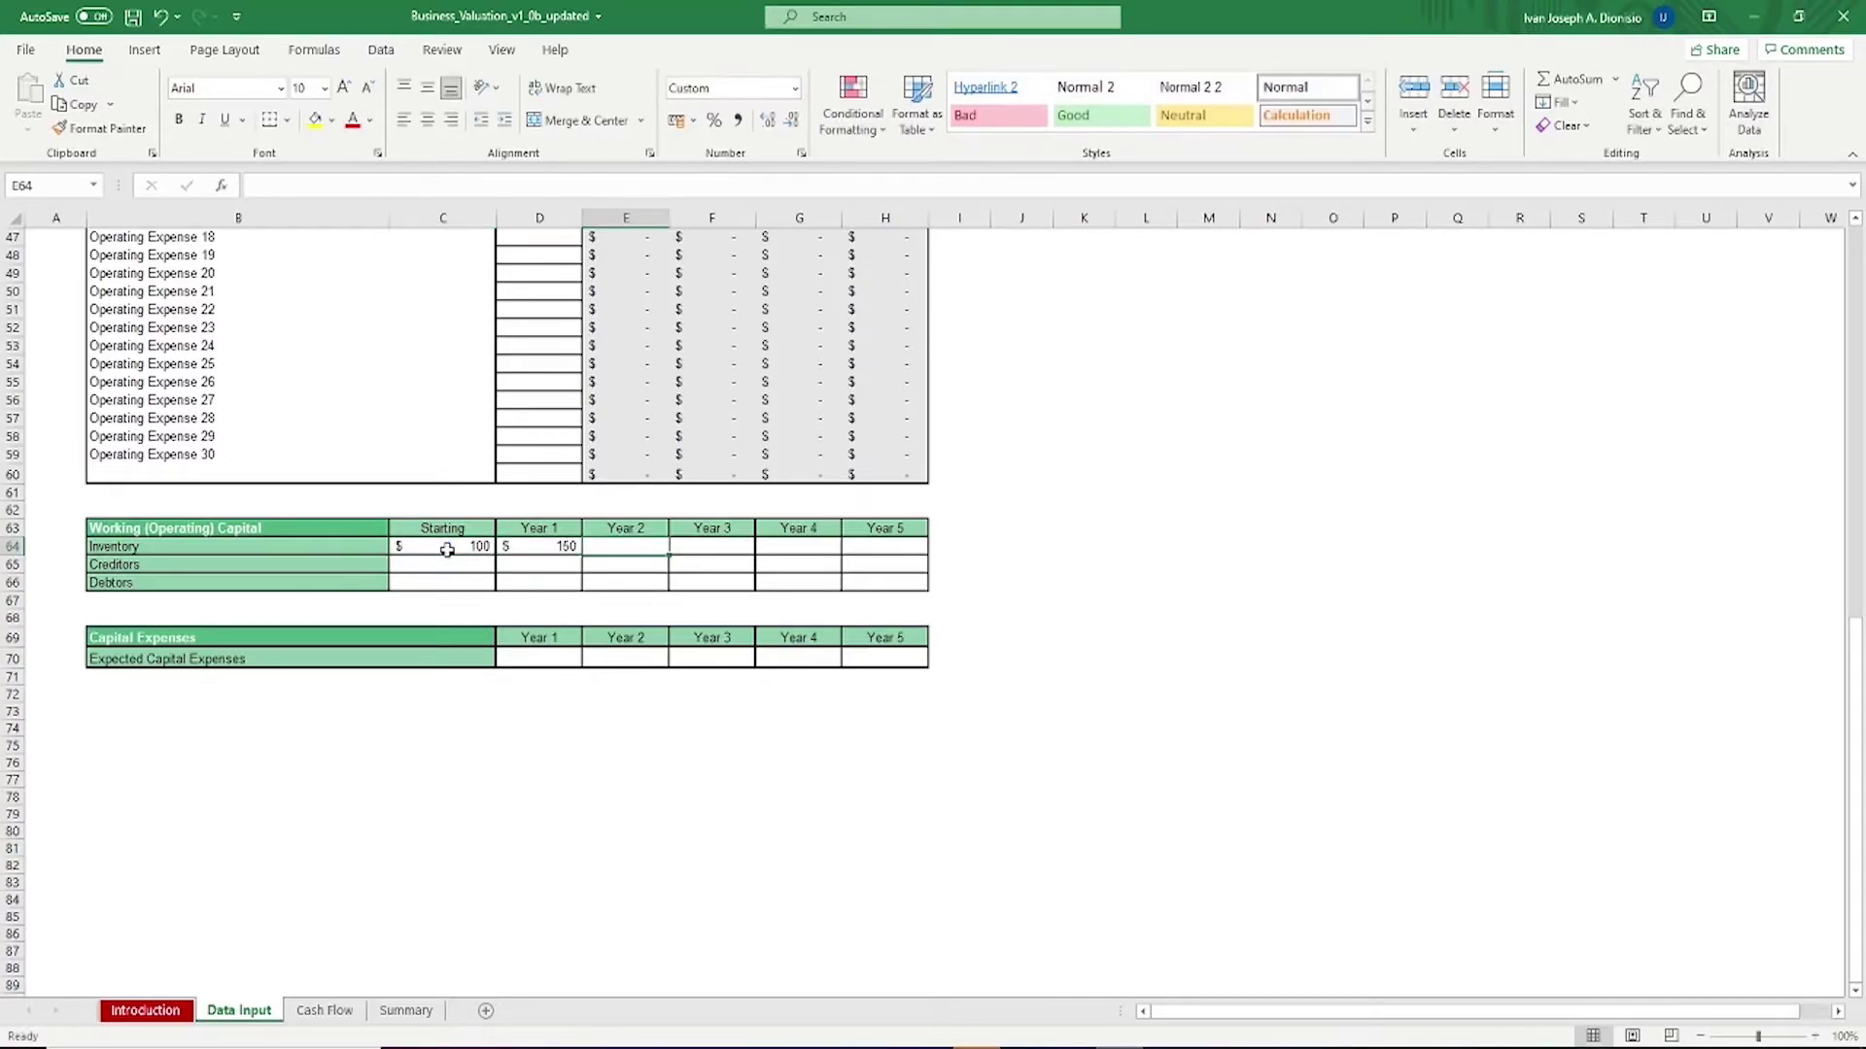
type("200")
key("Tab")
type("250")
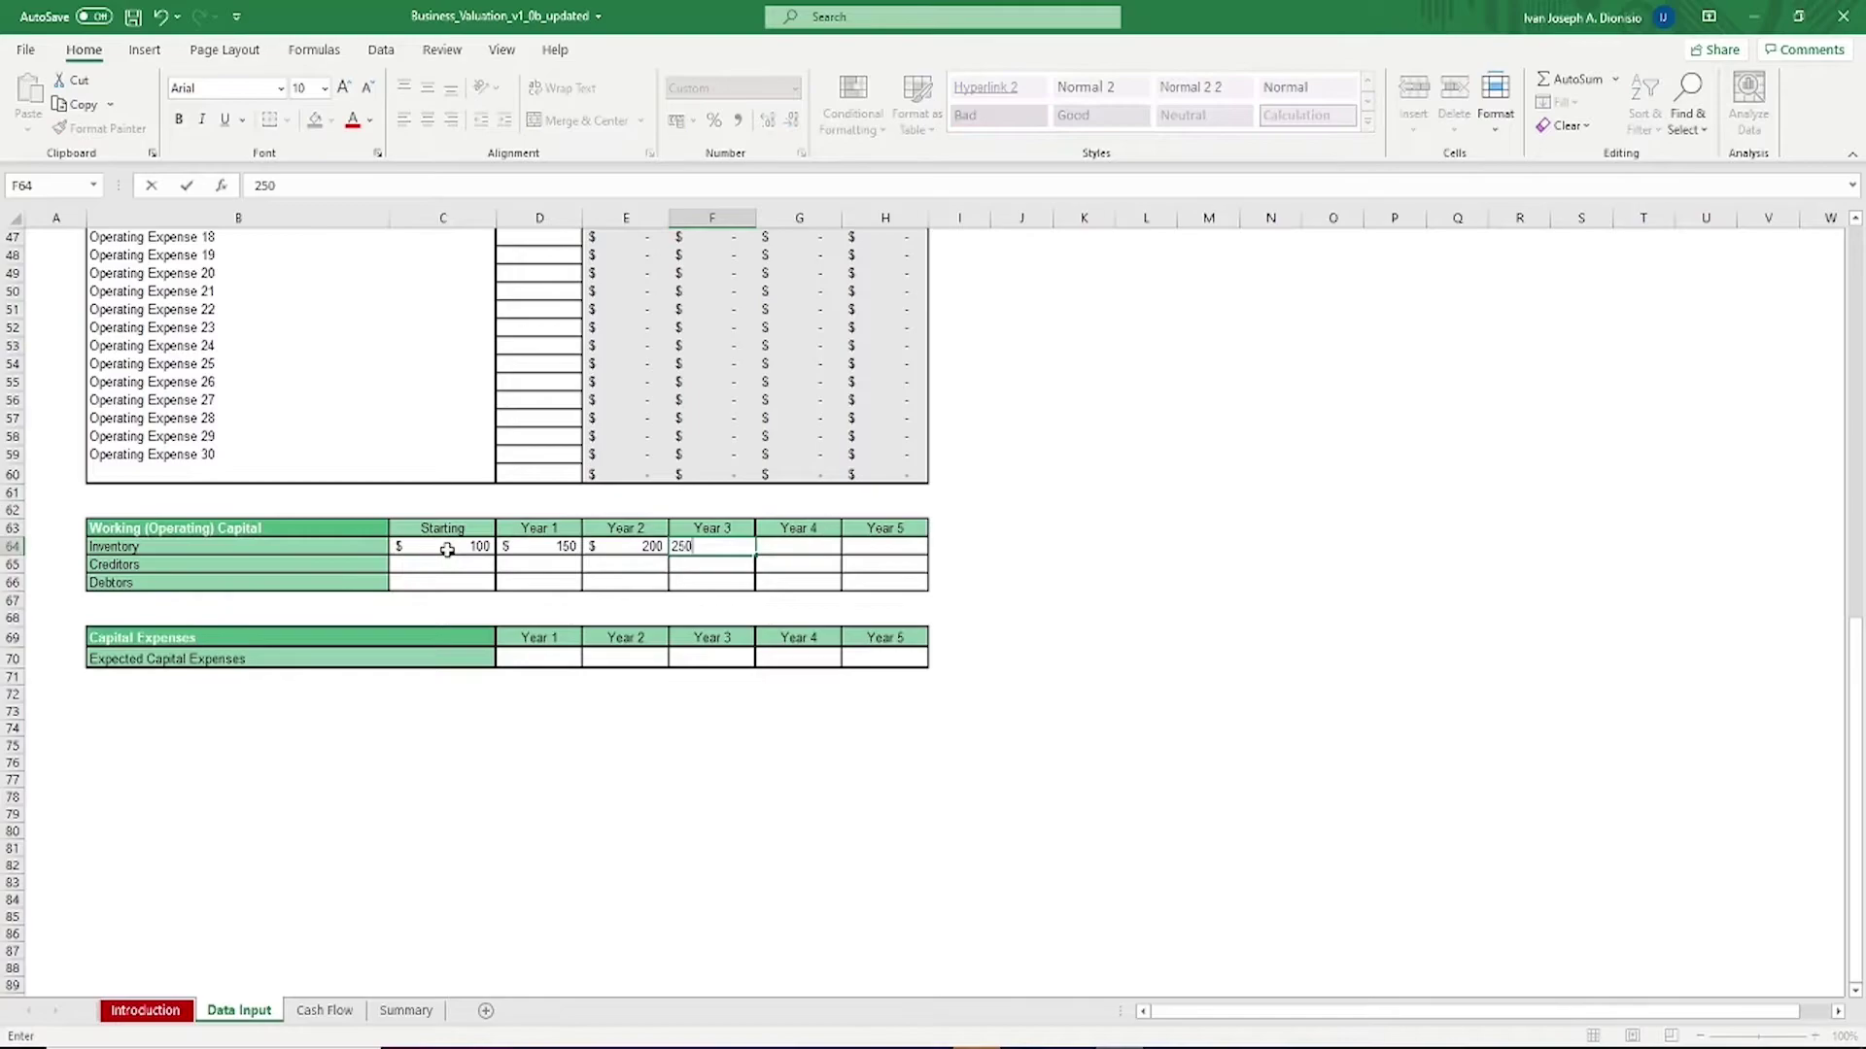
key("Tab")
type("300")
key("Tab")
type("3")
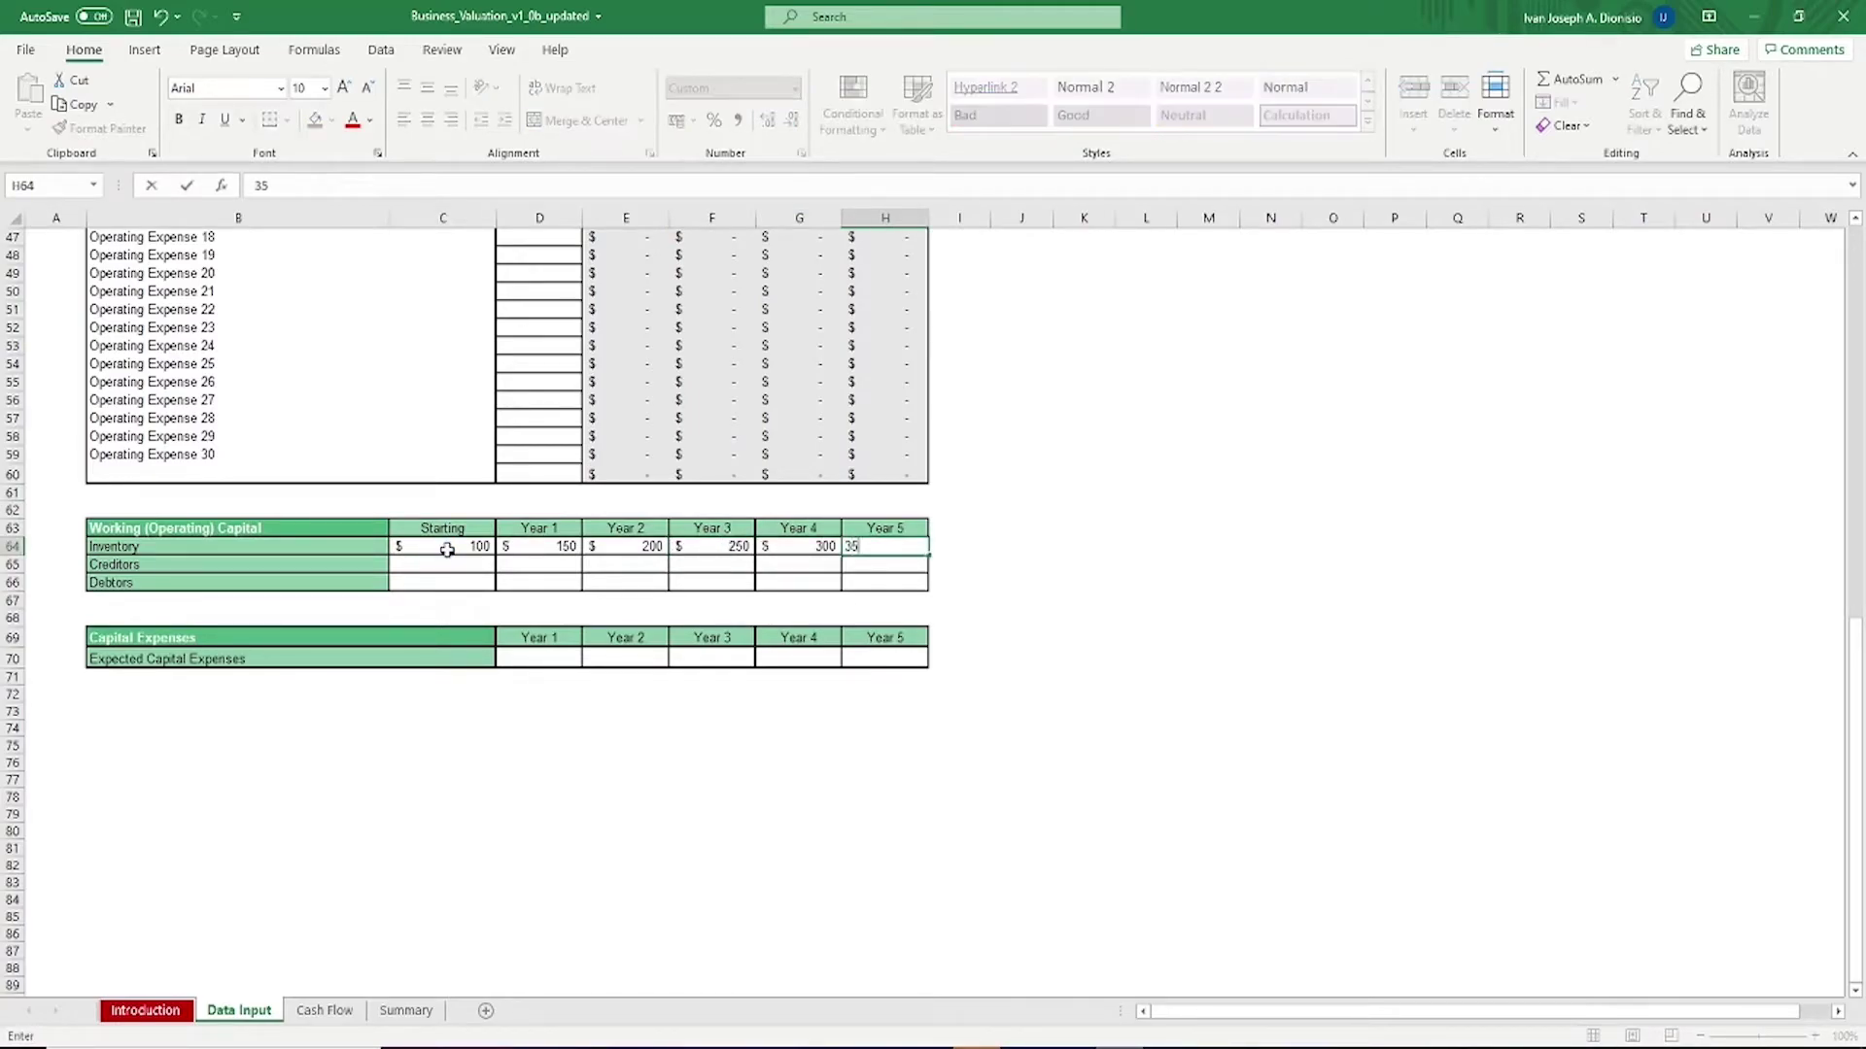
type("0")
key("Return")
left_click_drag(447, 547, 933, 588)
left_click(736, 678)
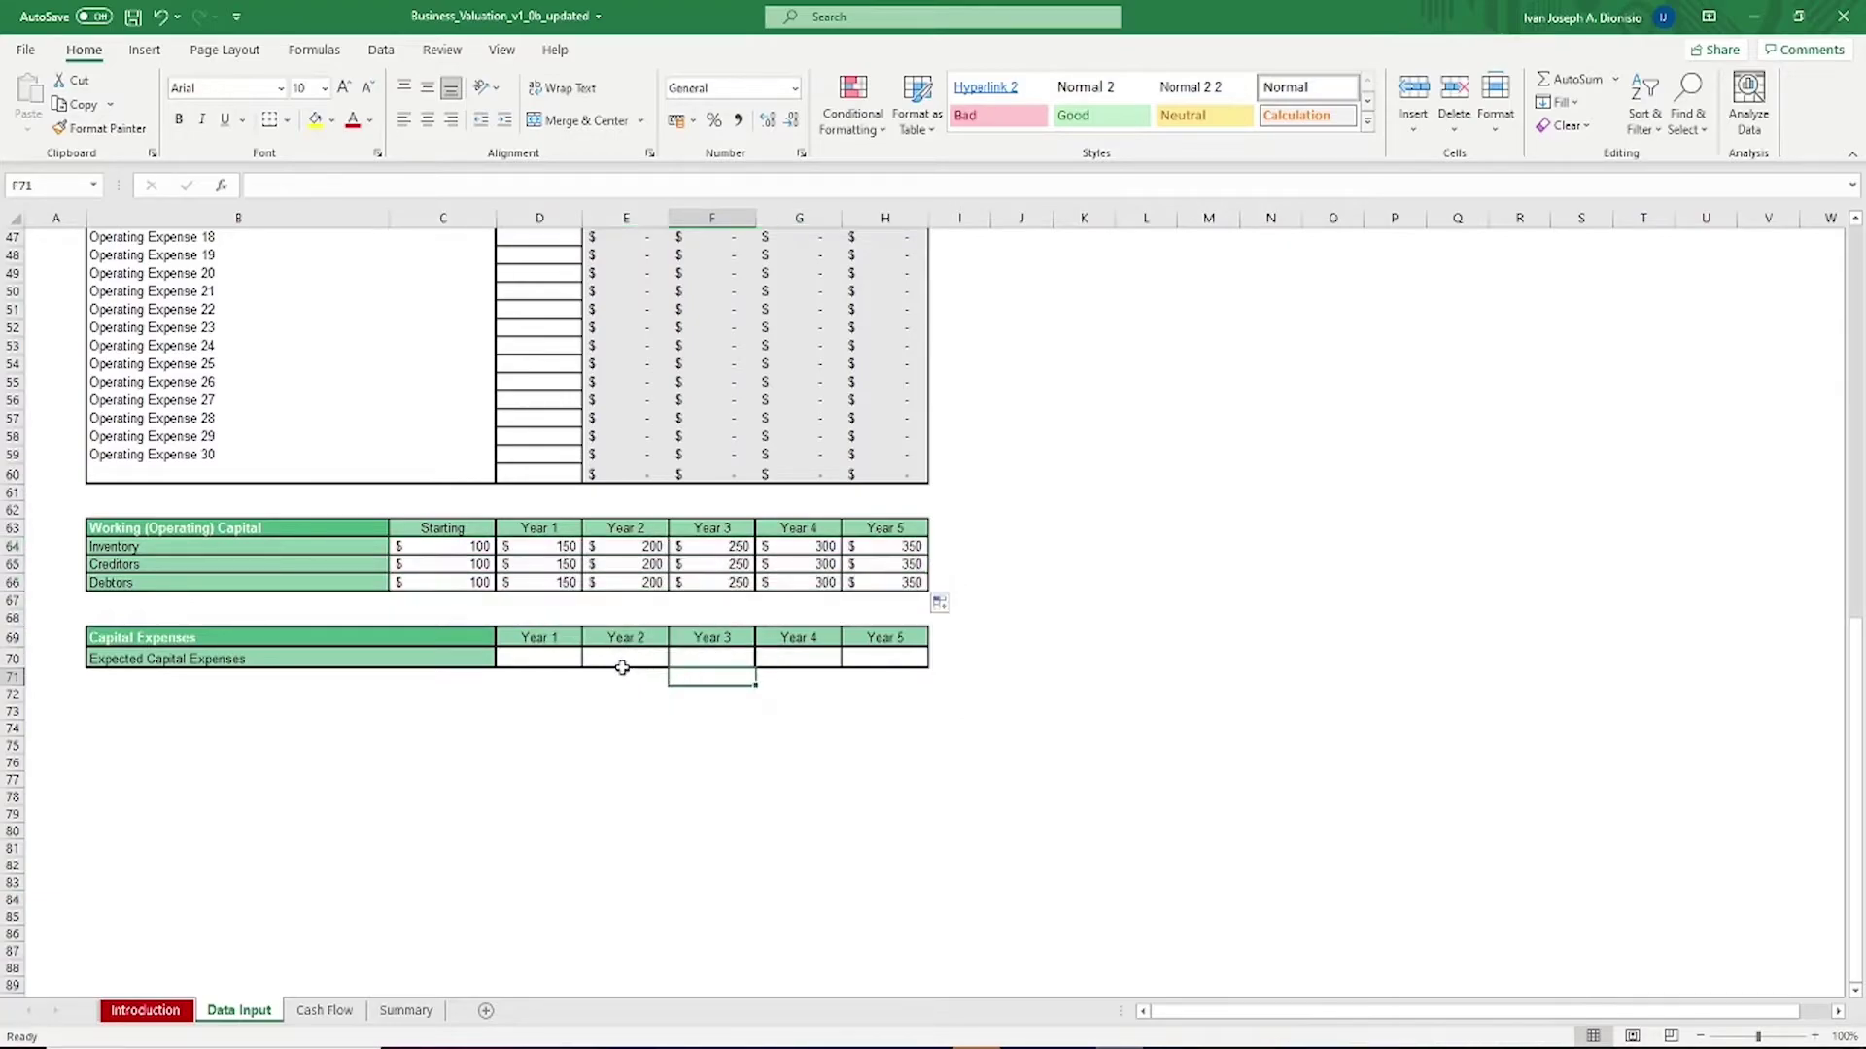
Enter capital expenses of 100, 150, 200 and 250 for Years 1–4
left_click(573, 655)
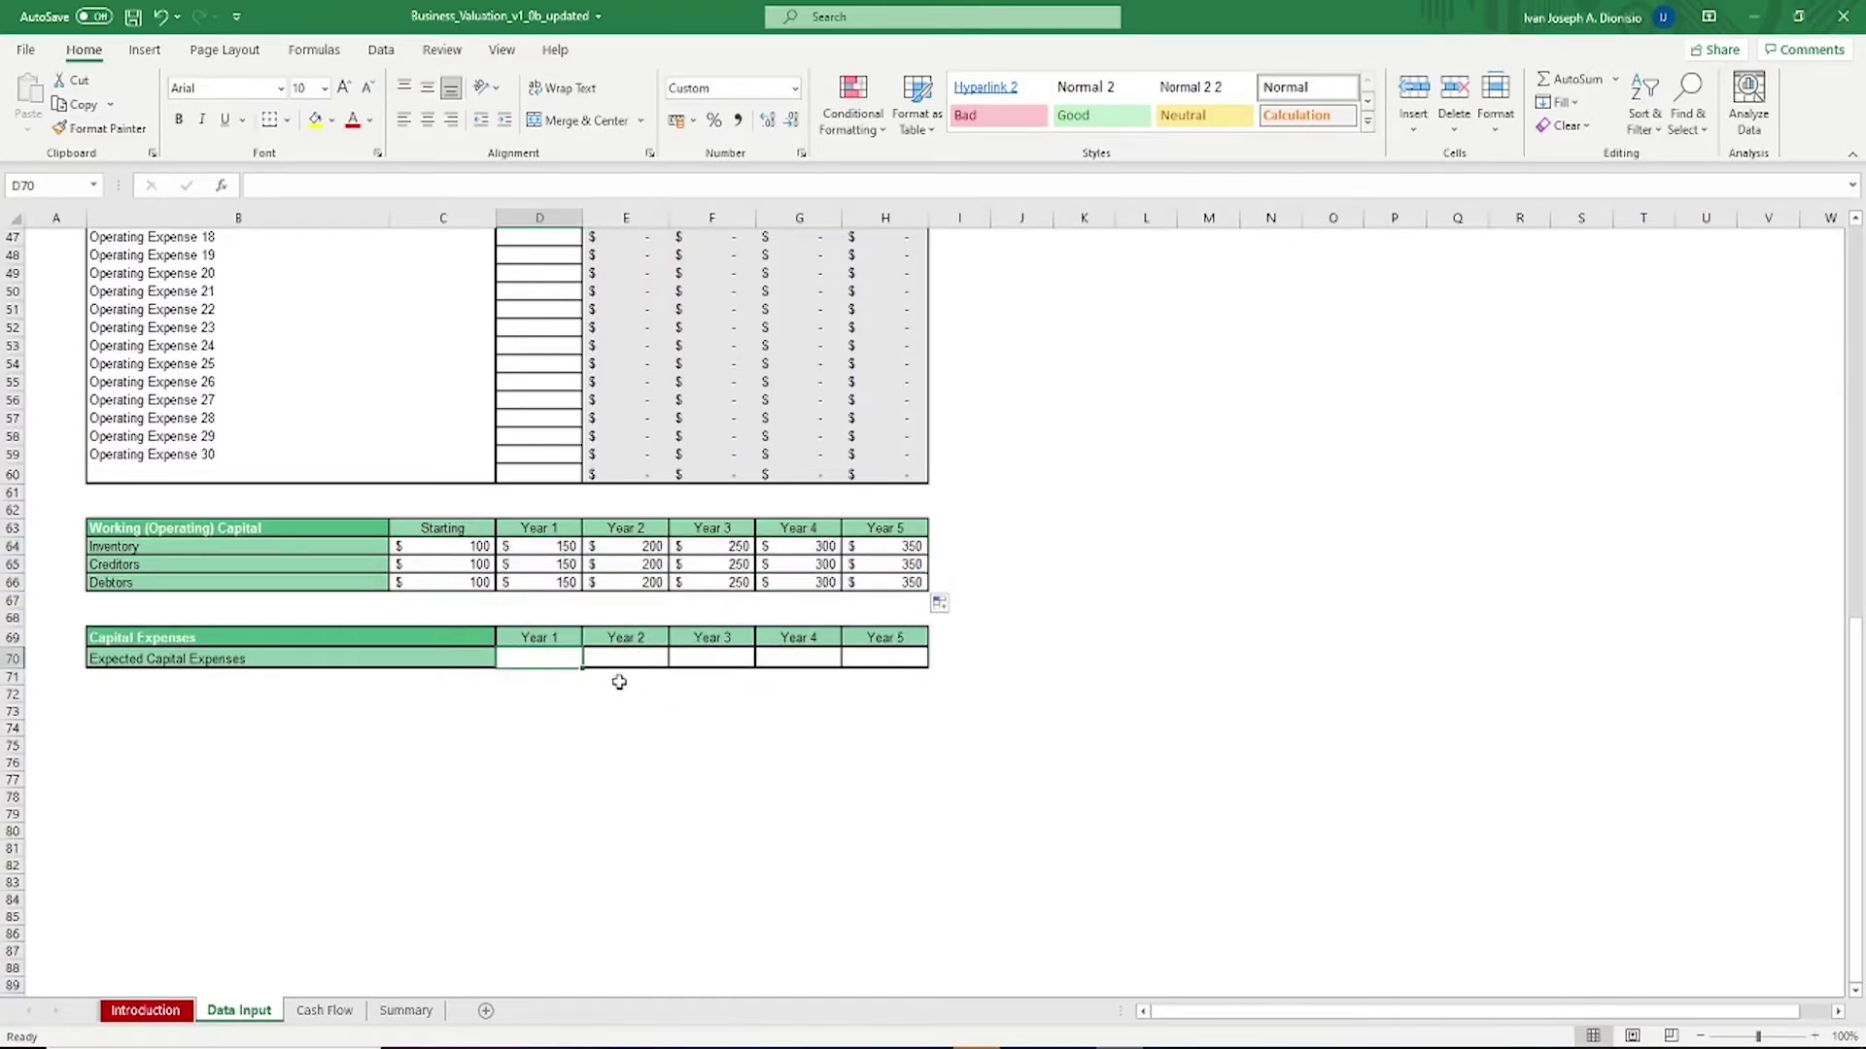
type("100")
key("Tab")
type("150")
key("Tab")
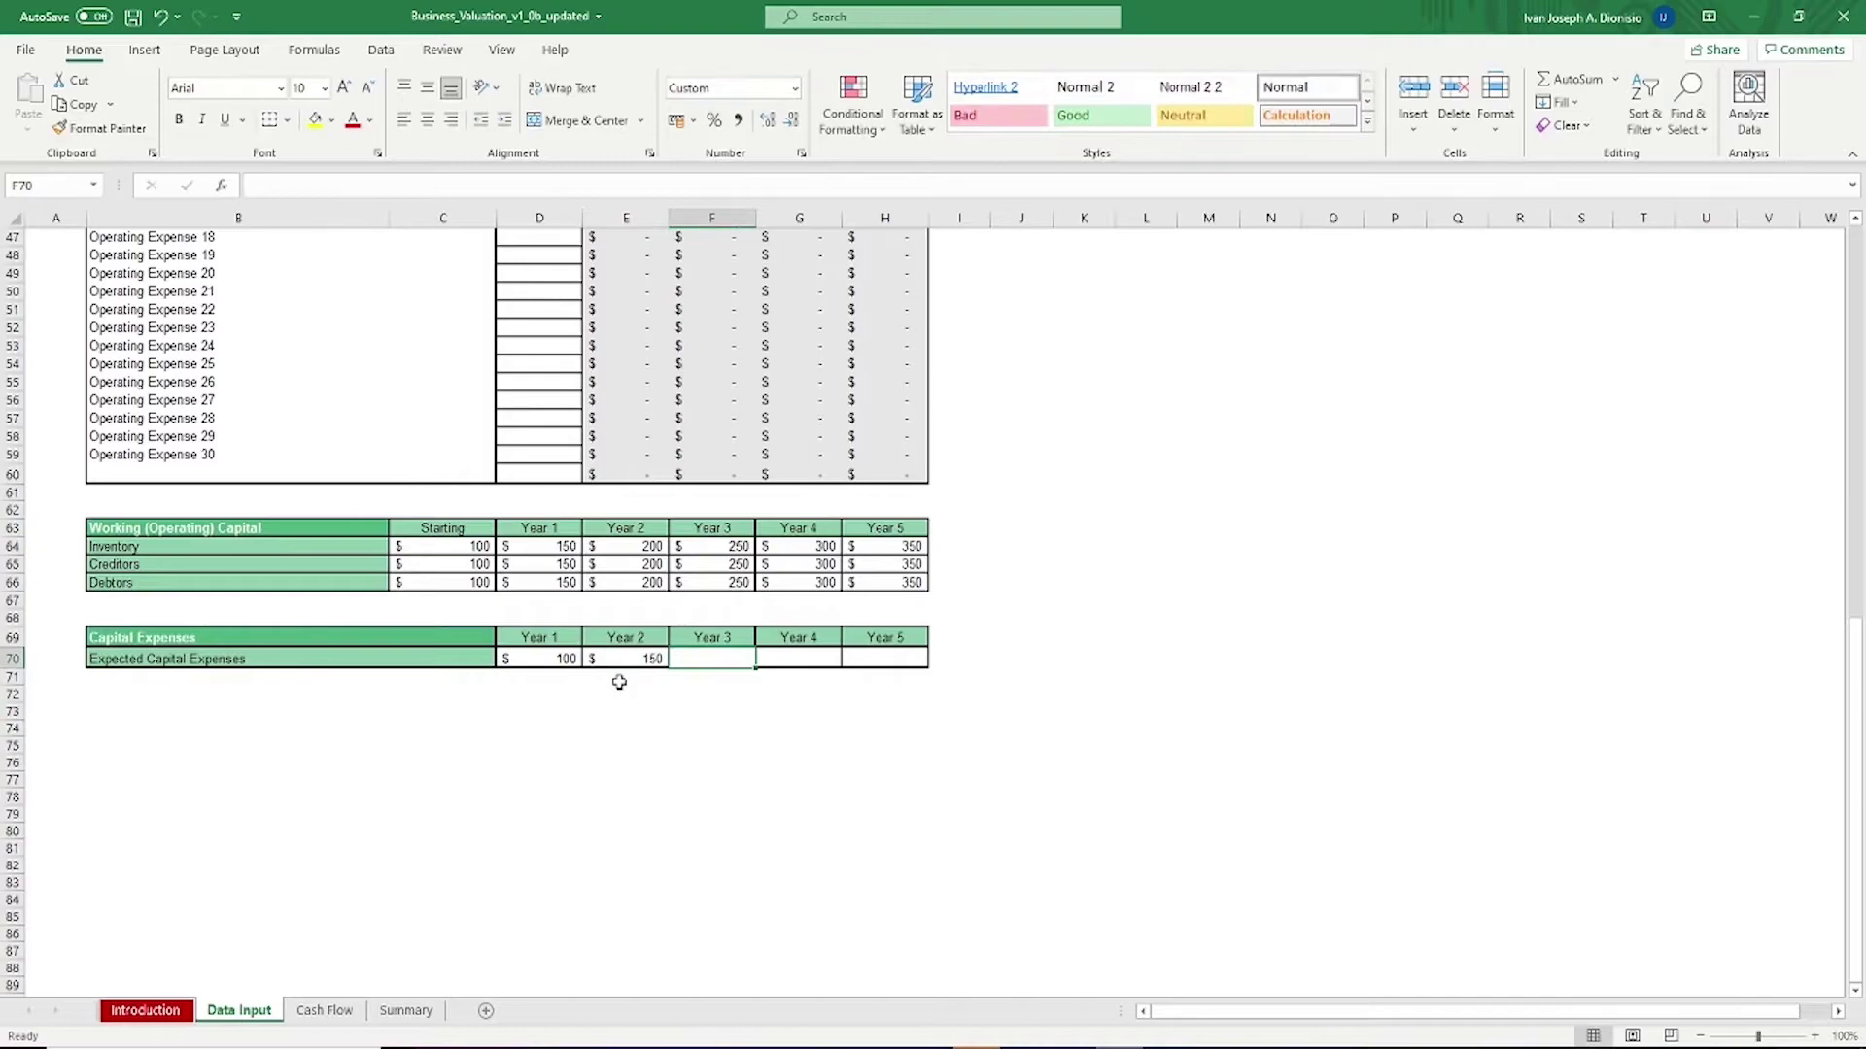
type("200")
key("Tab")
type("250")
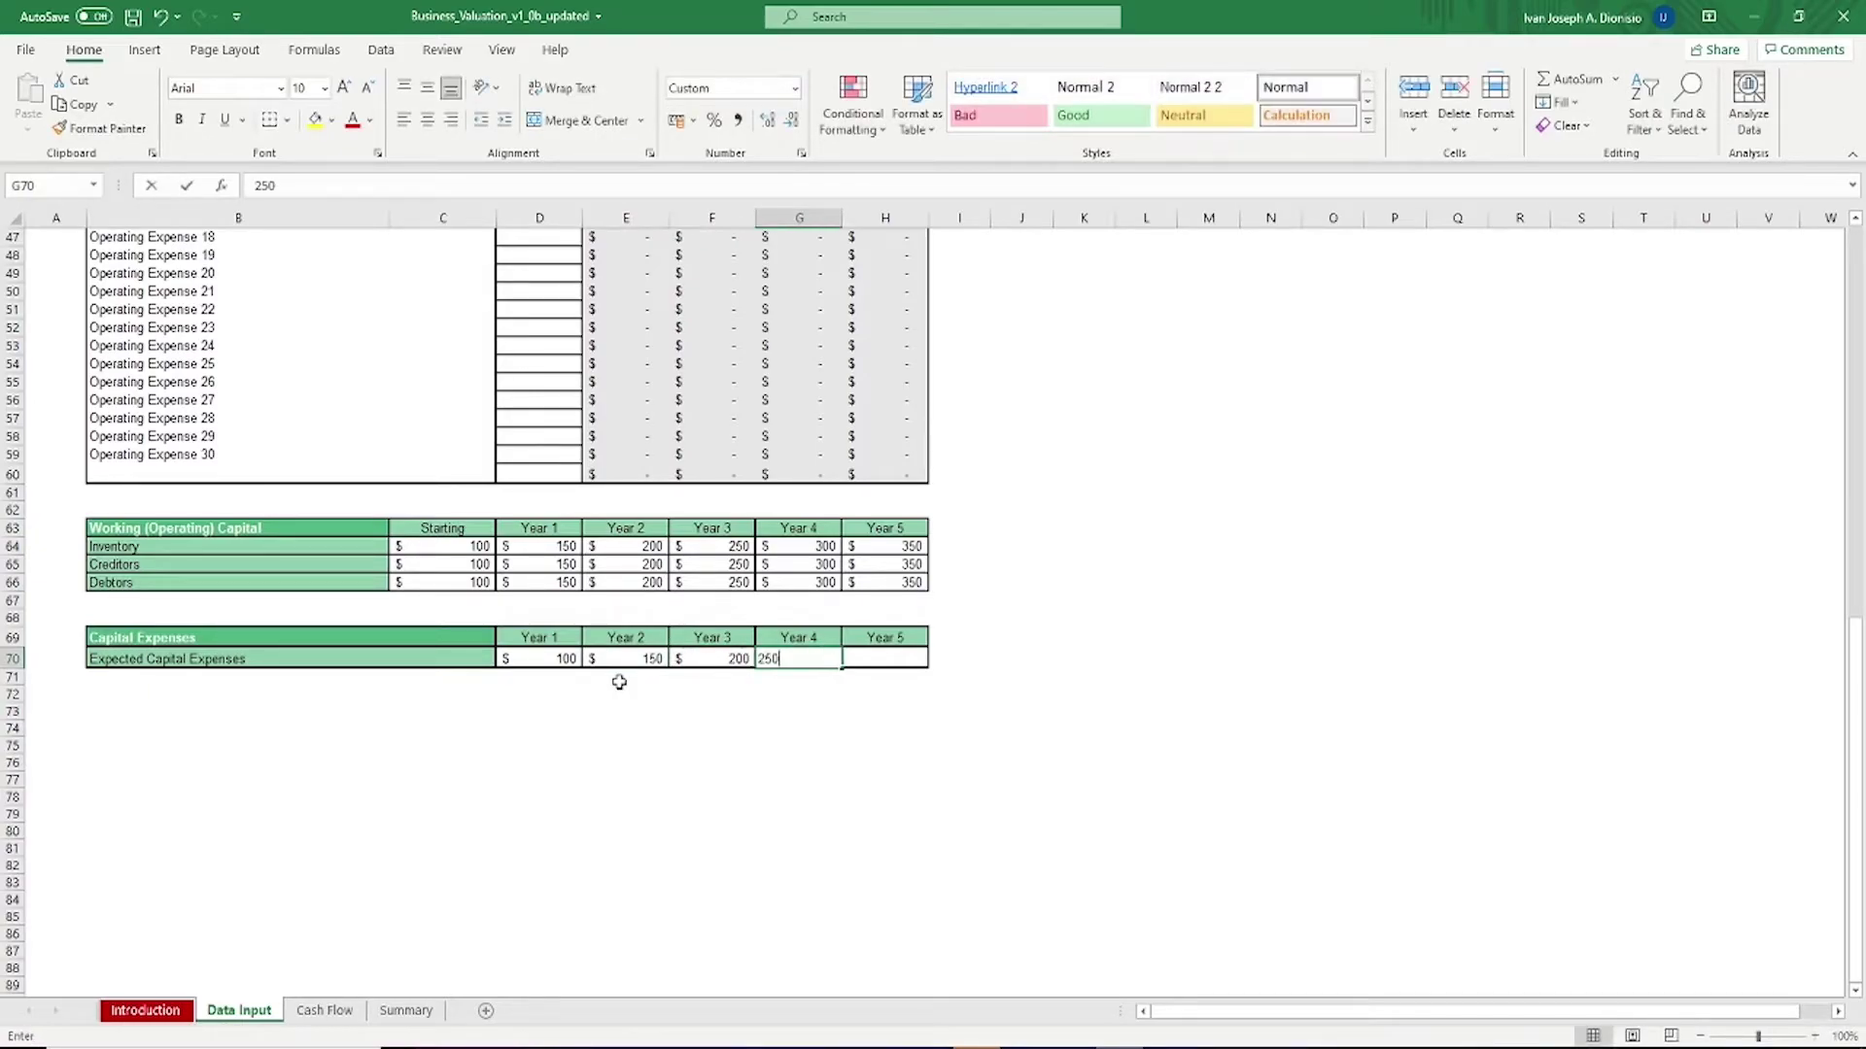
key("Tab")
Check the Cash Flow results, then view the Summary valuation rising from $452 to $1,982
left_click(340, 1009)
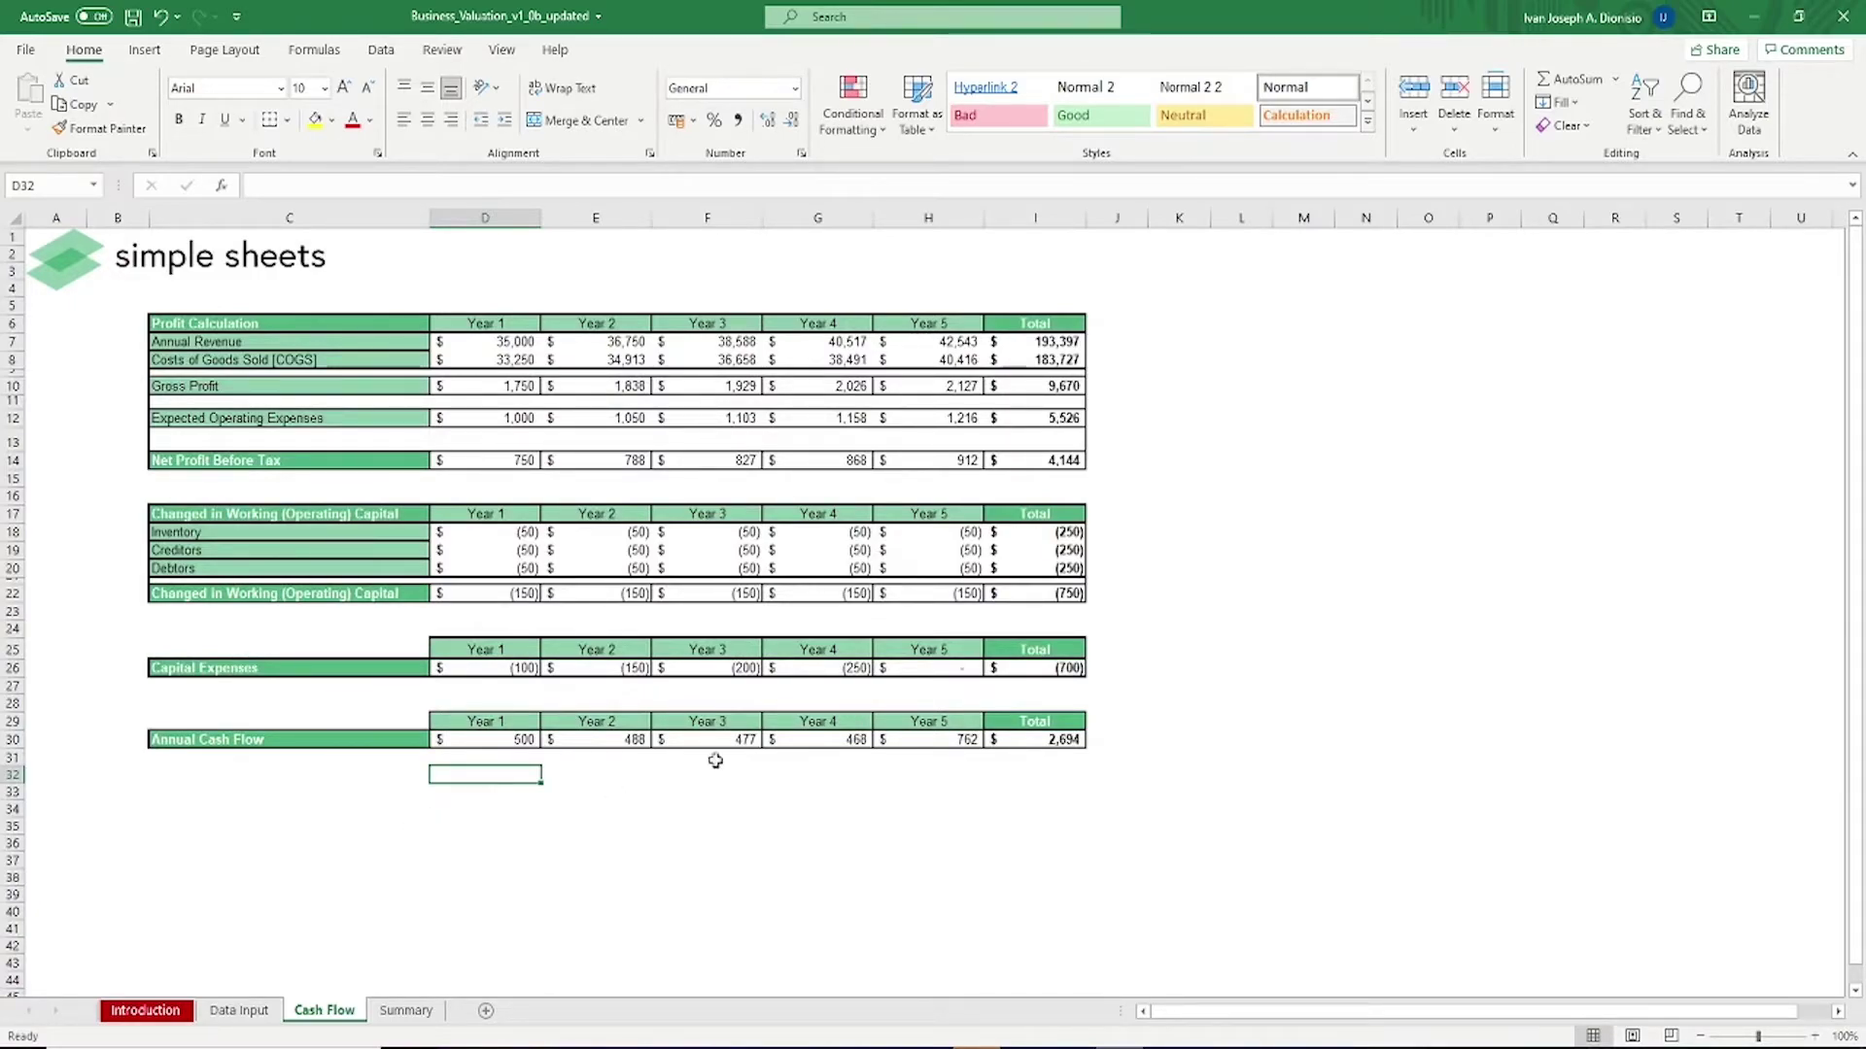
left_click(835, 785)
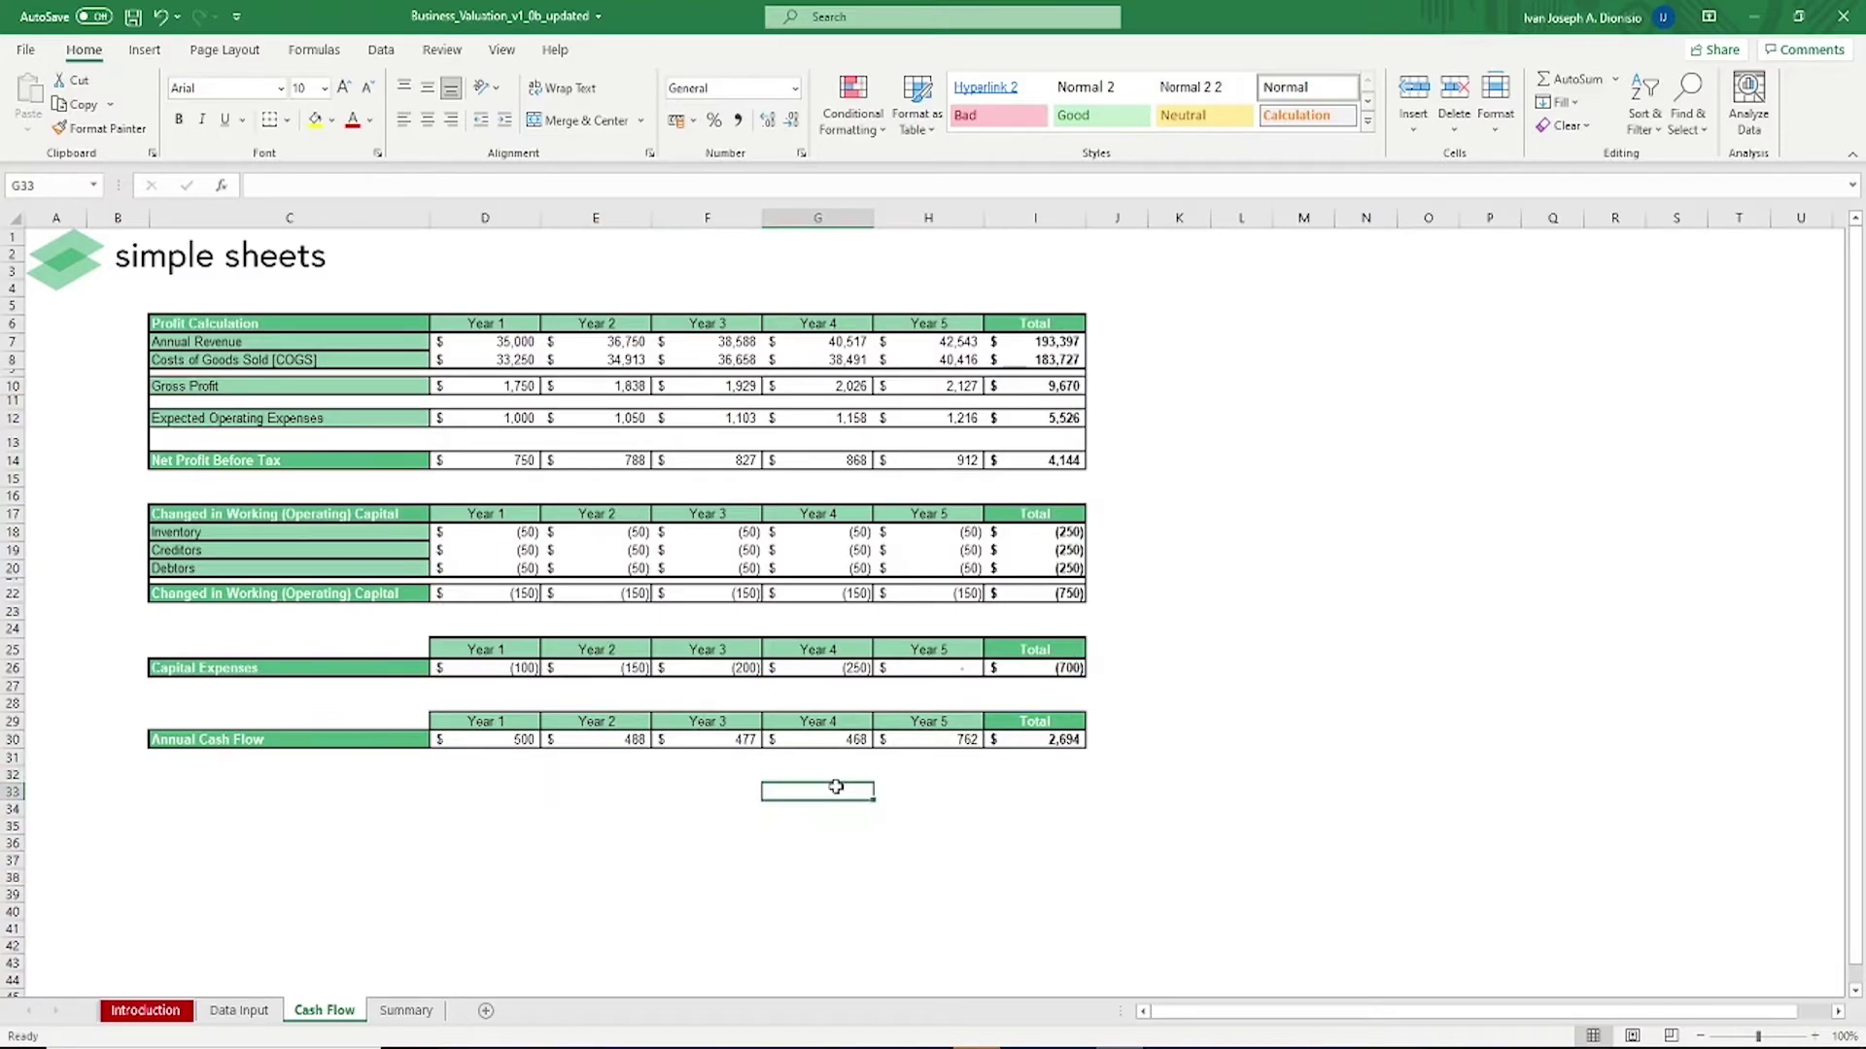
left_click(406, 1012)
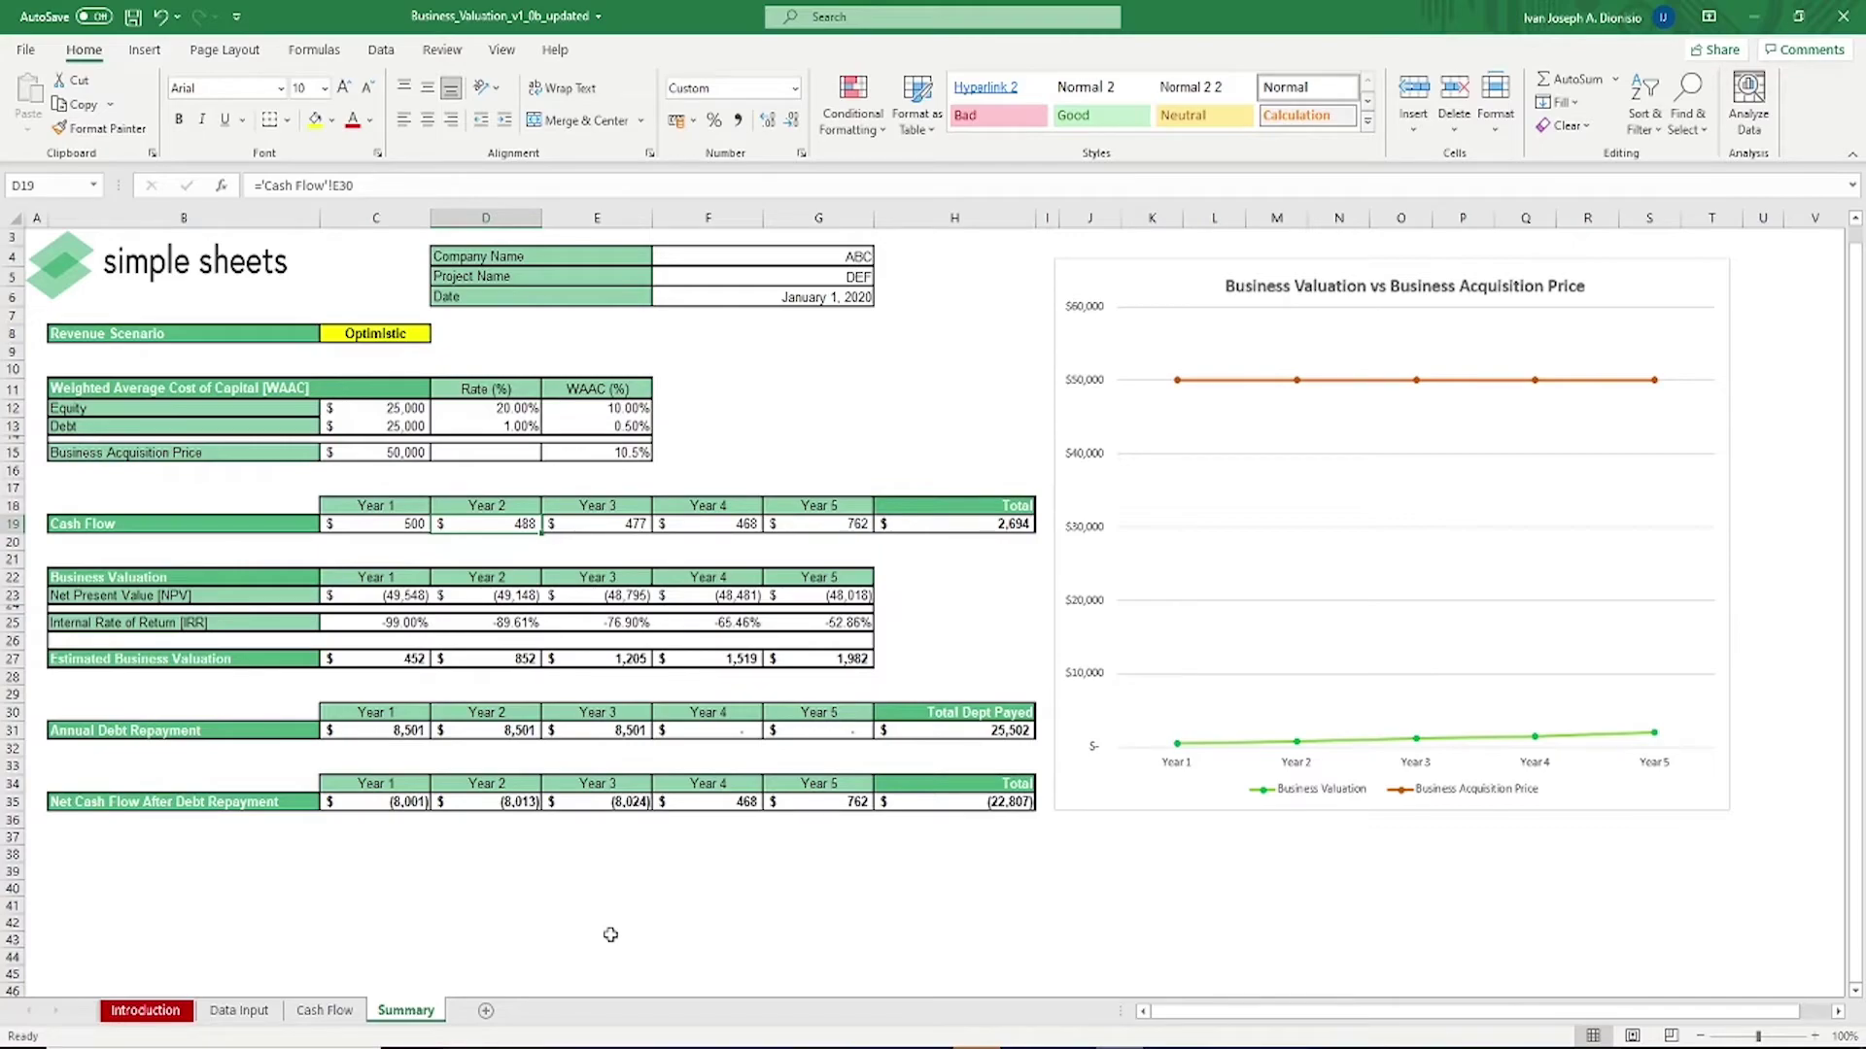
left_click(416, 337)
left_click(439, 336)
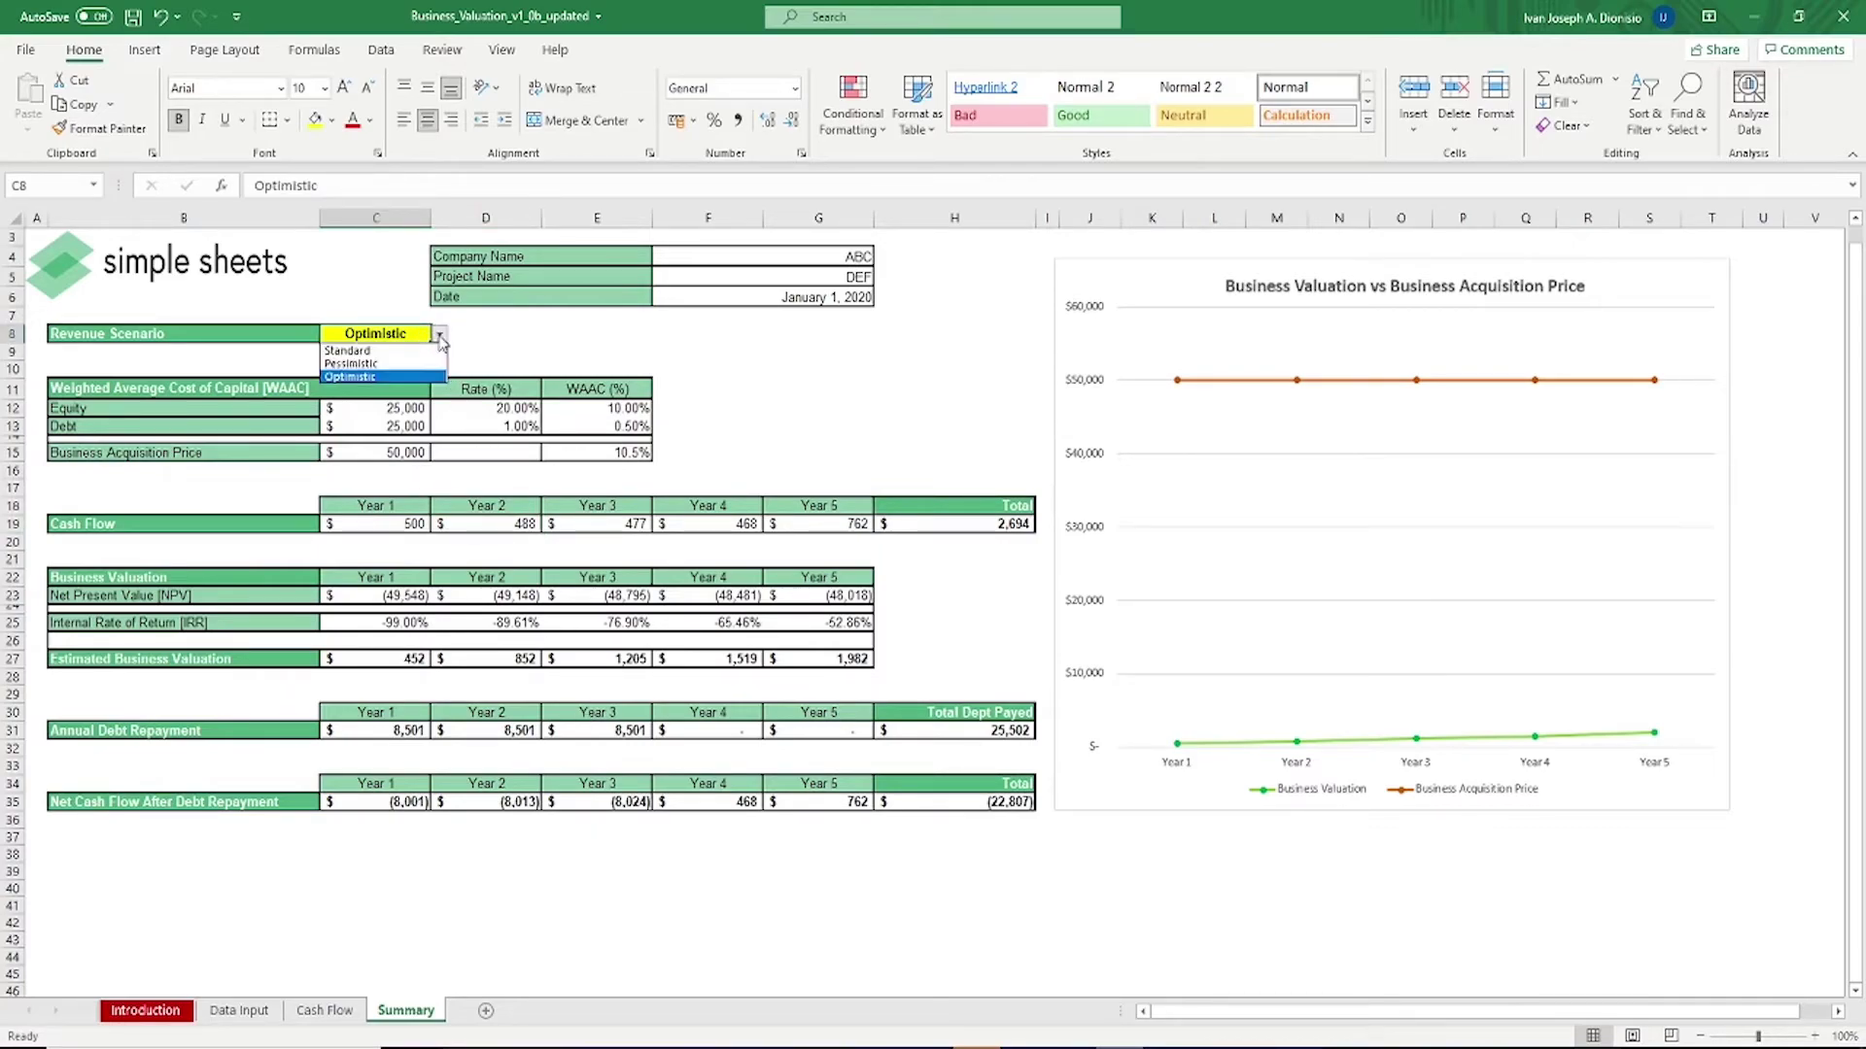
left_click(431, 350)
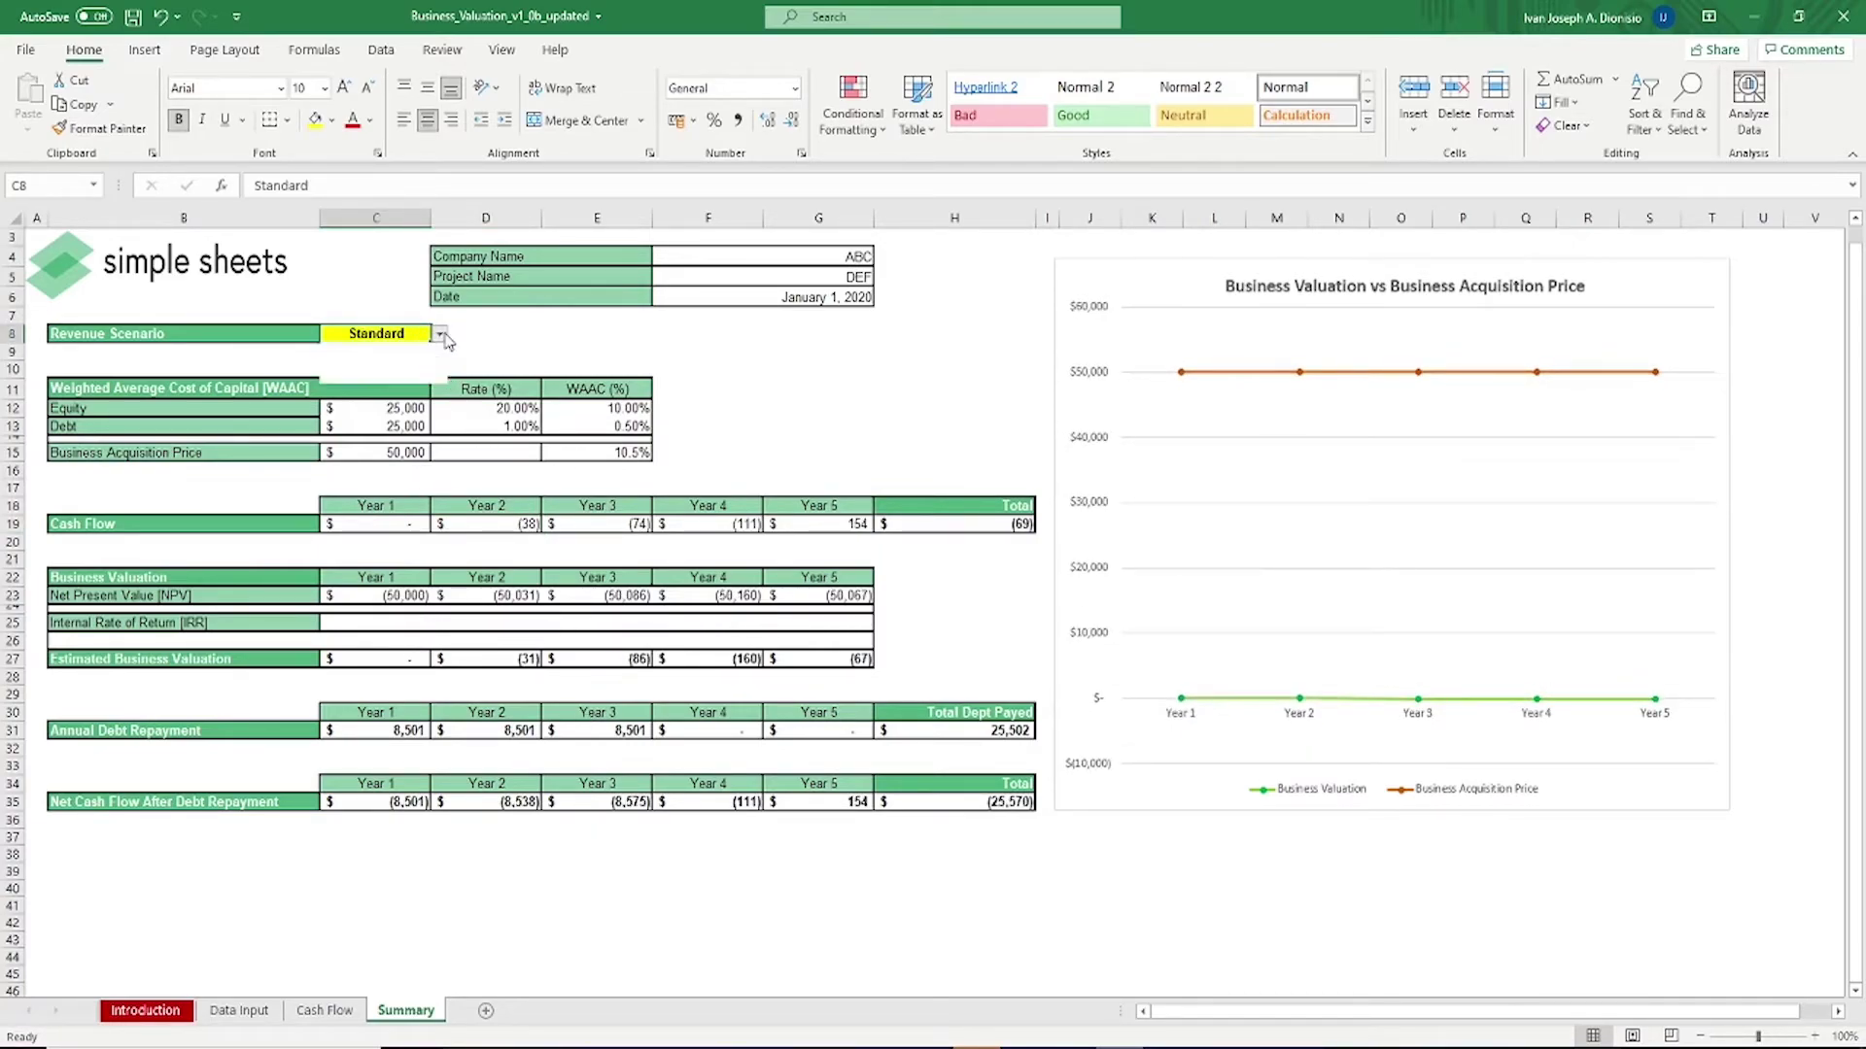
left_click(439, 334)
left_click(432, 364)
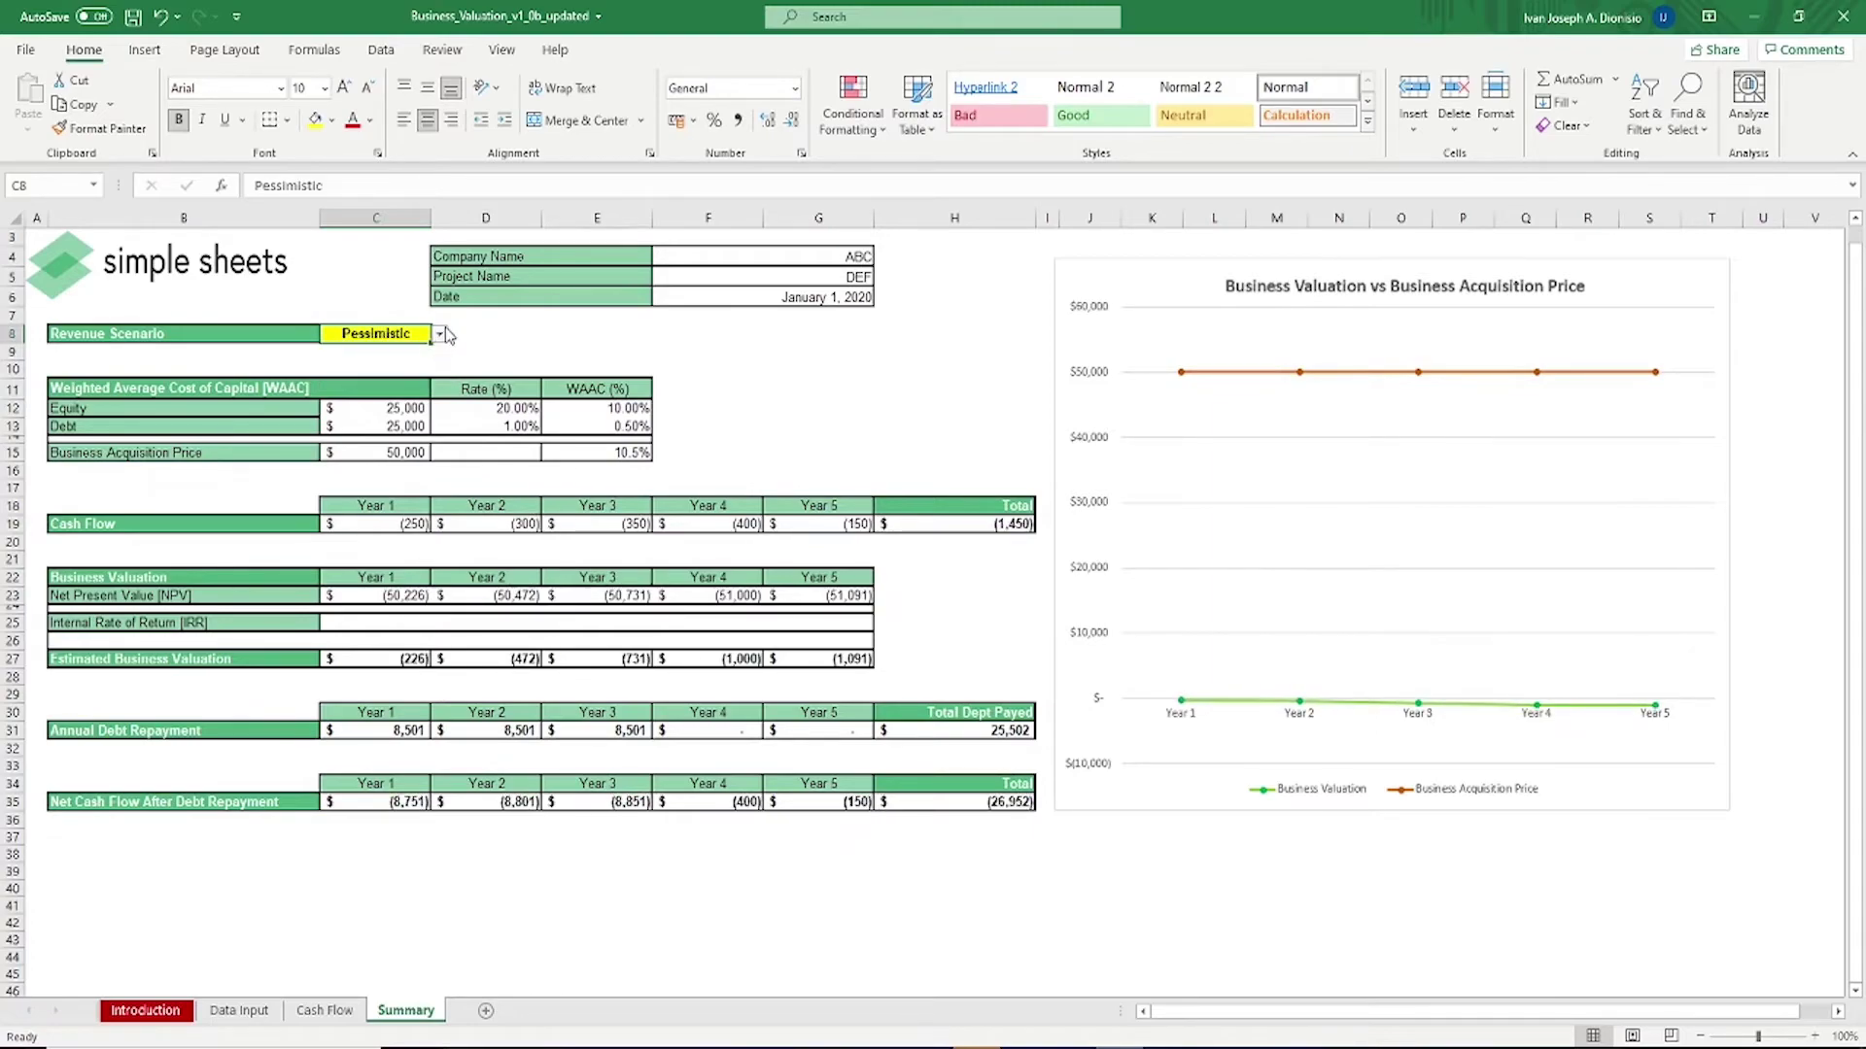
left_click(439, 334)
left_click(435, 377)
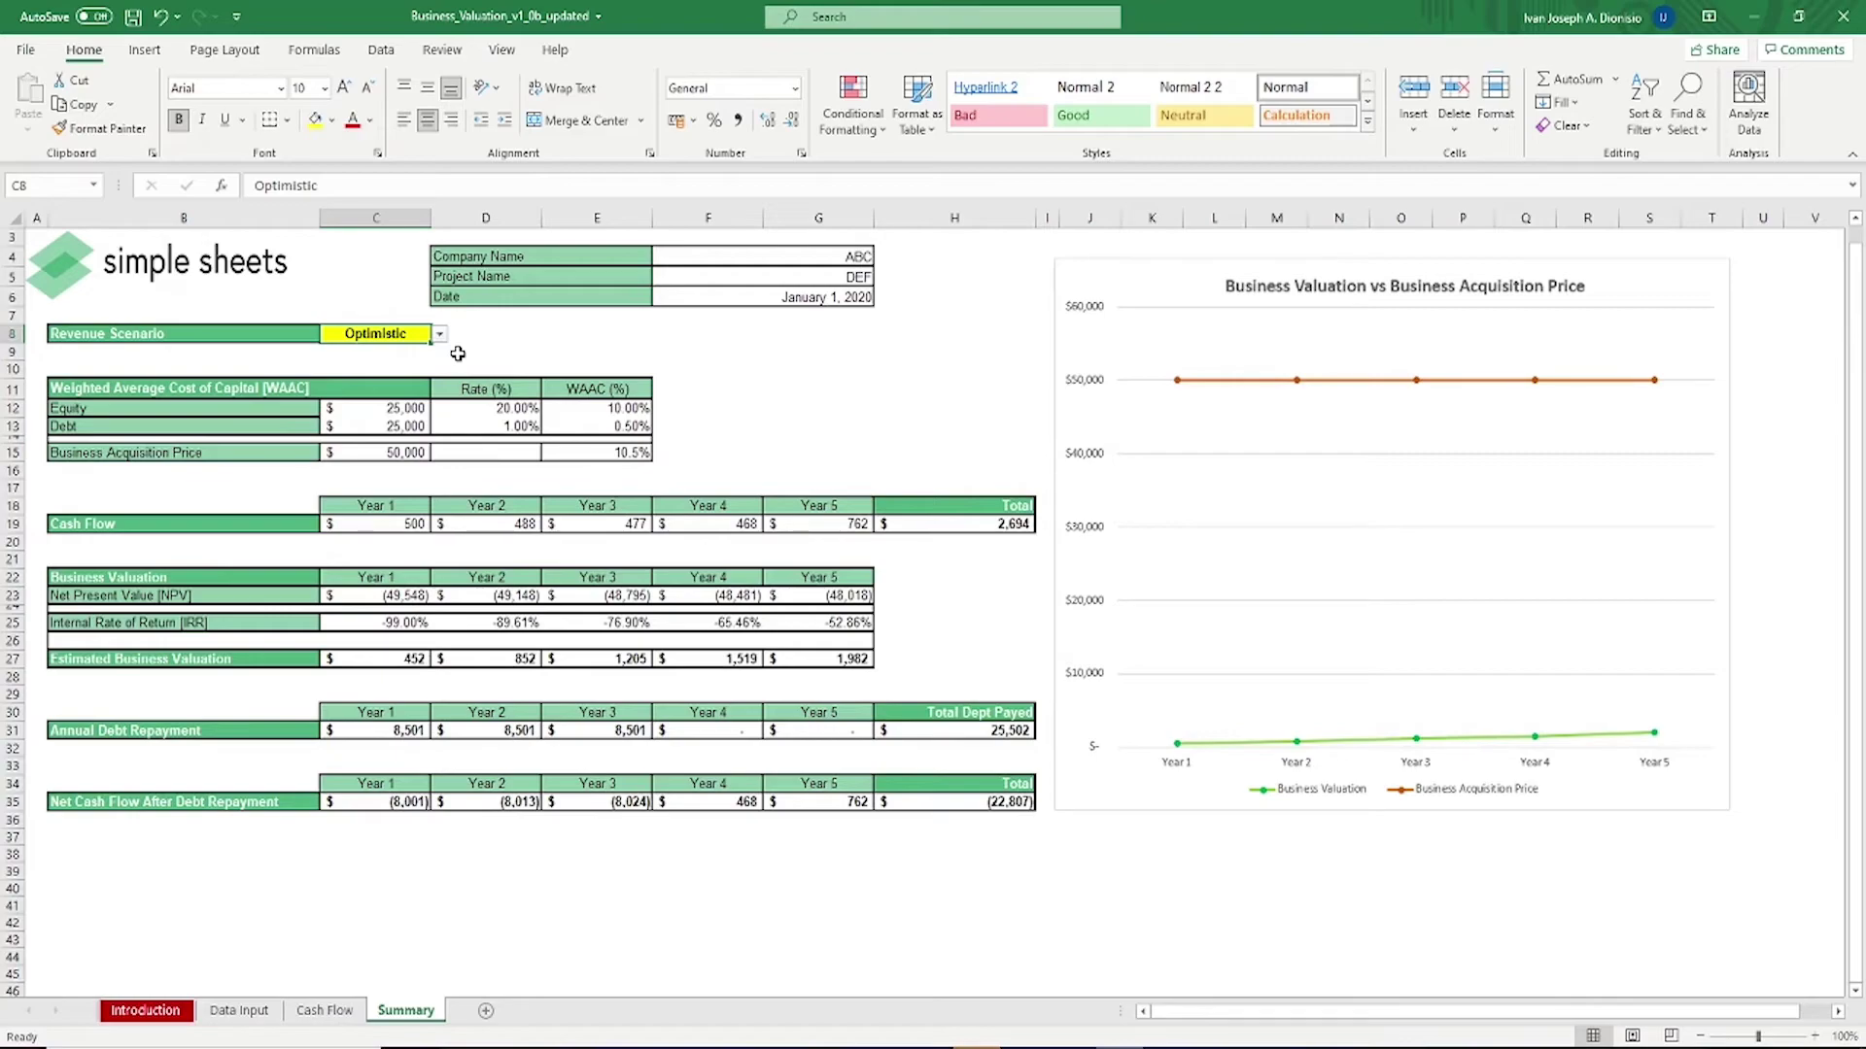
left_click(348, 393)
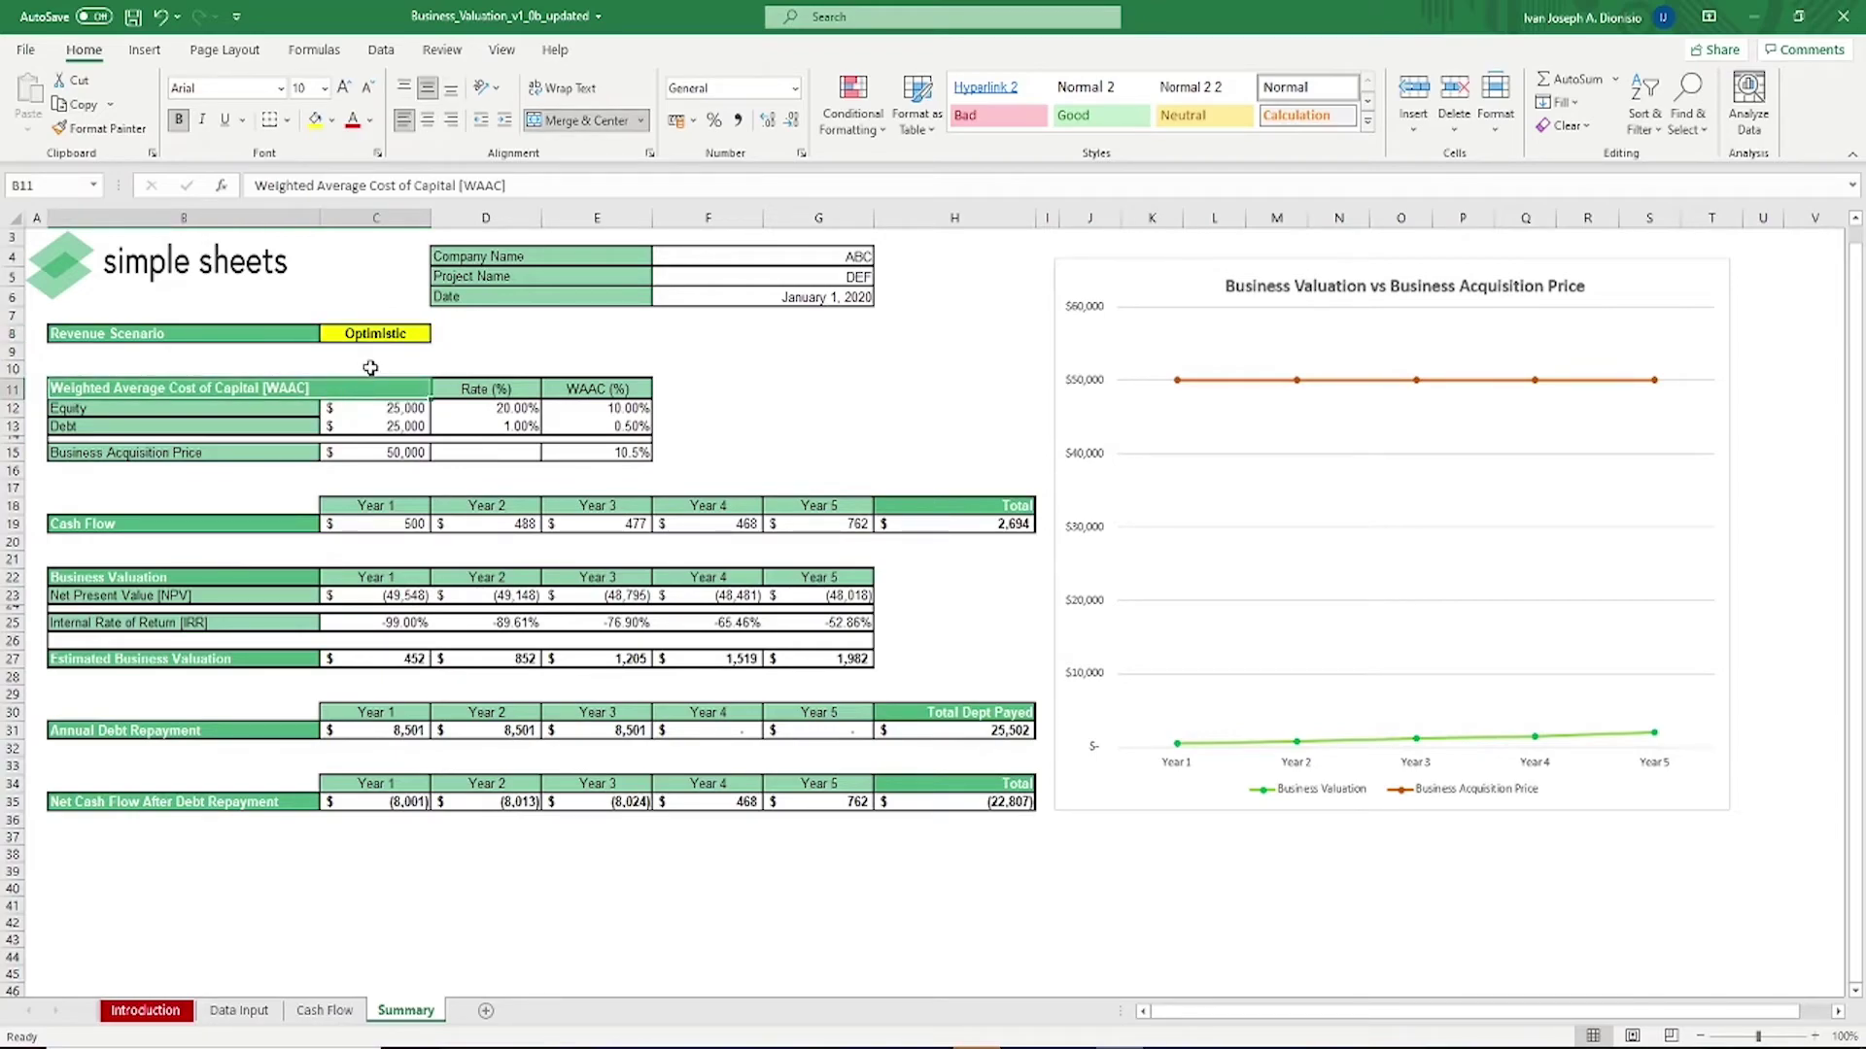
left_click(303, 521)
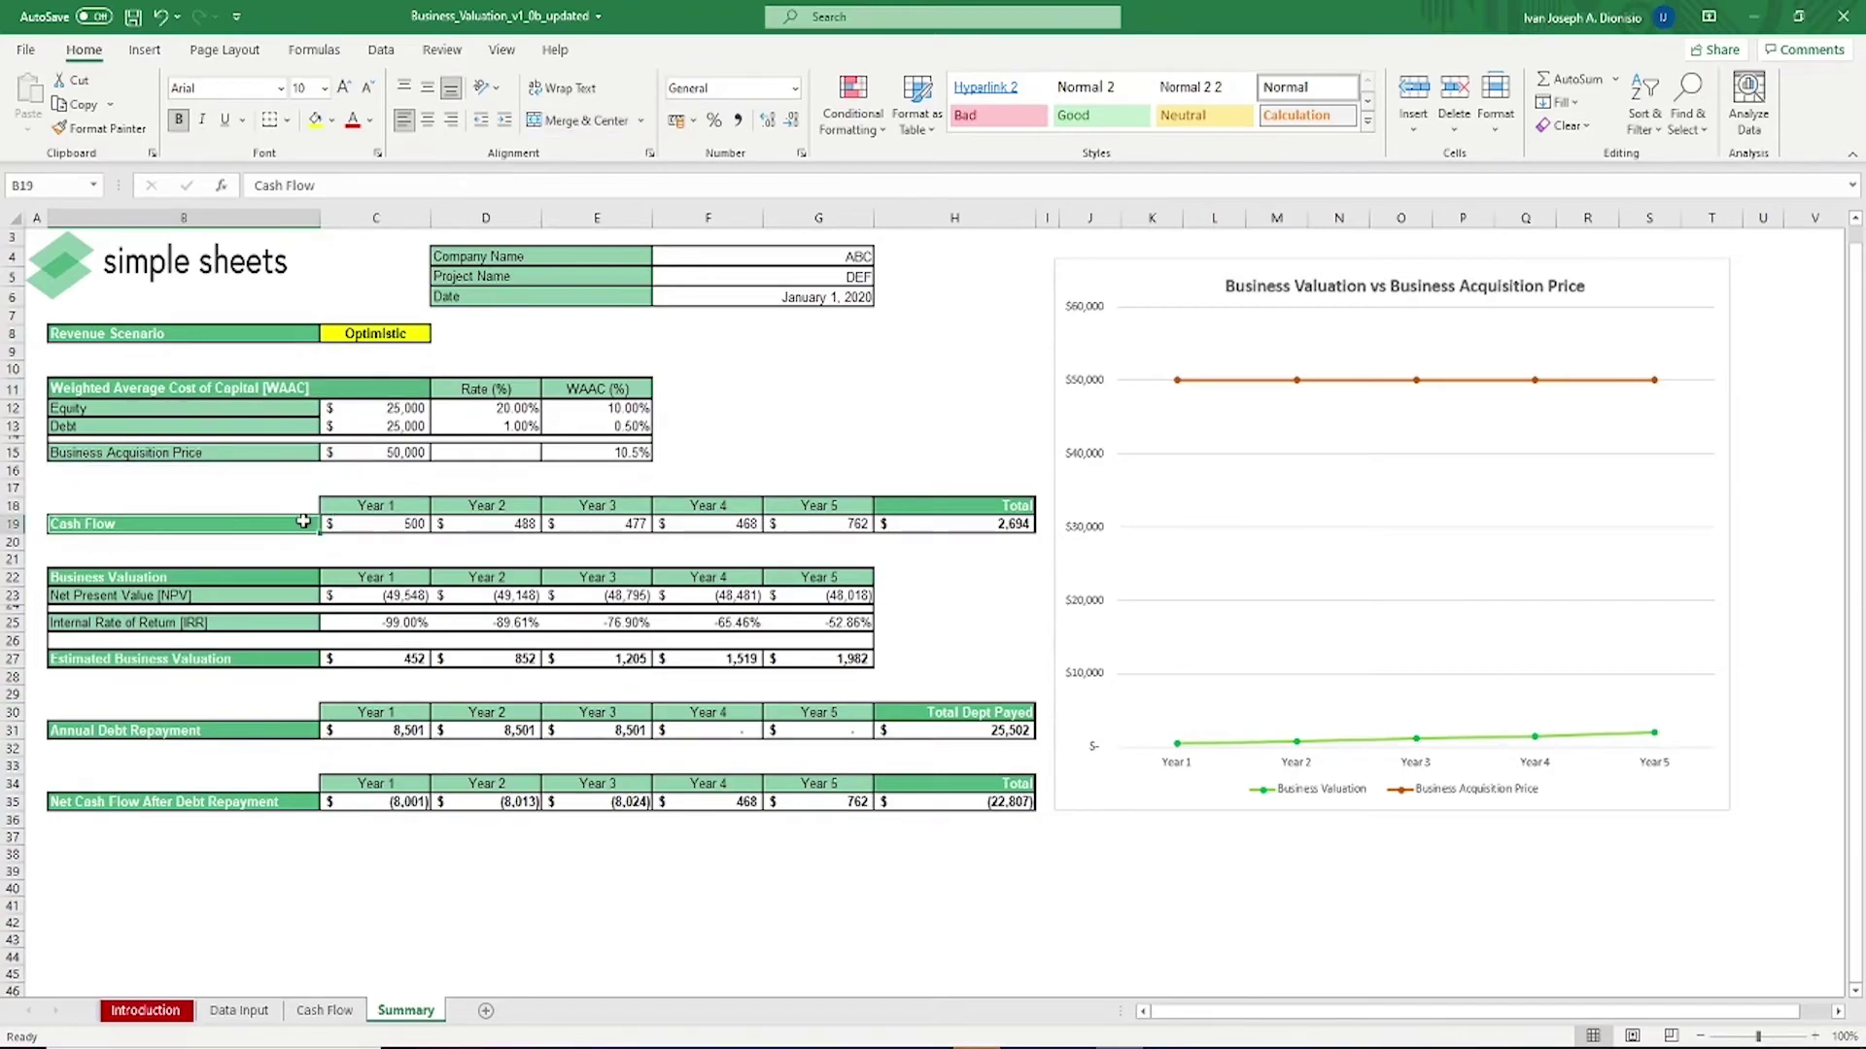
left_click(286, 595)
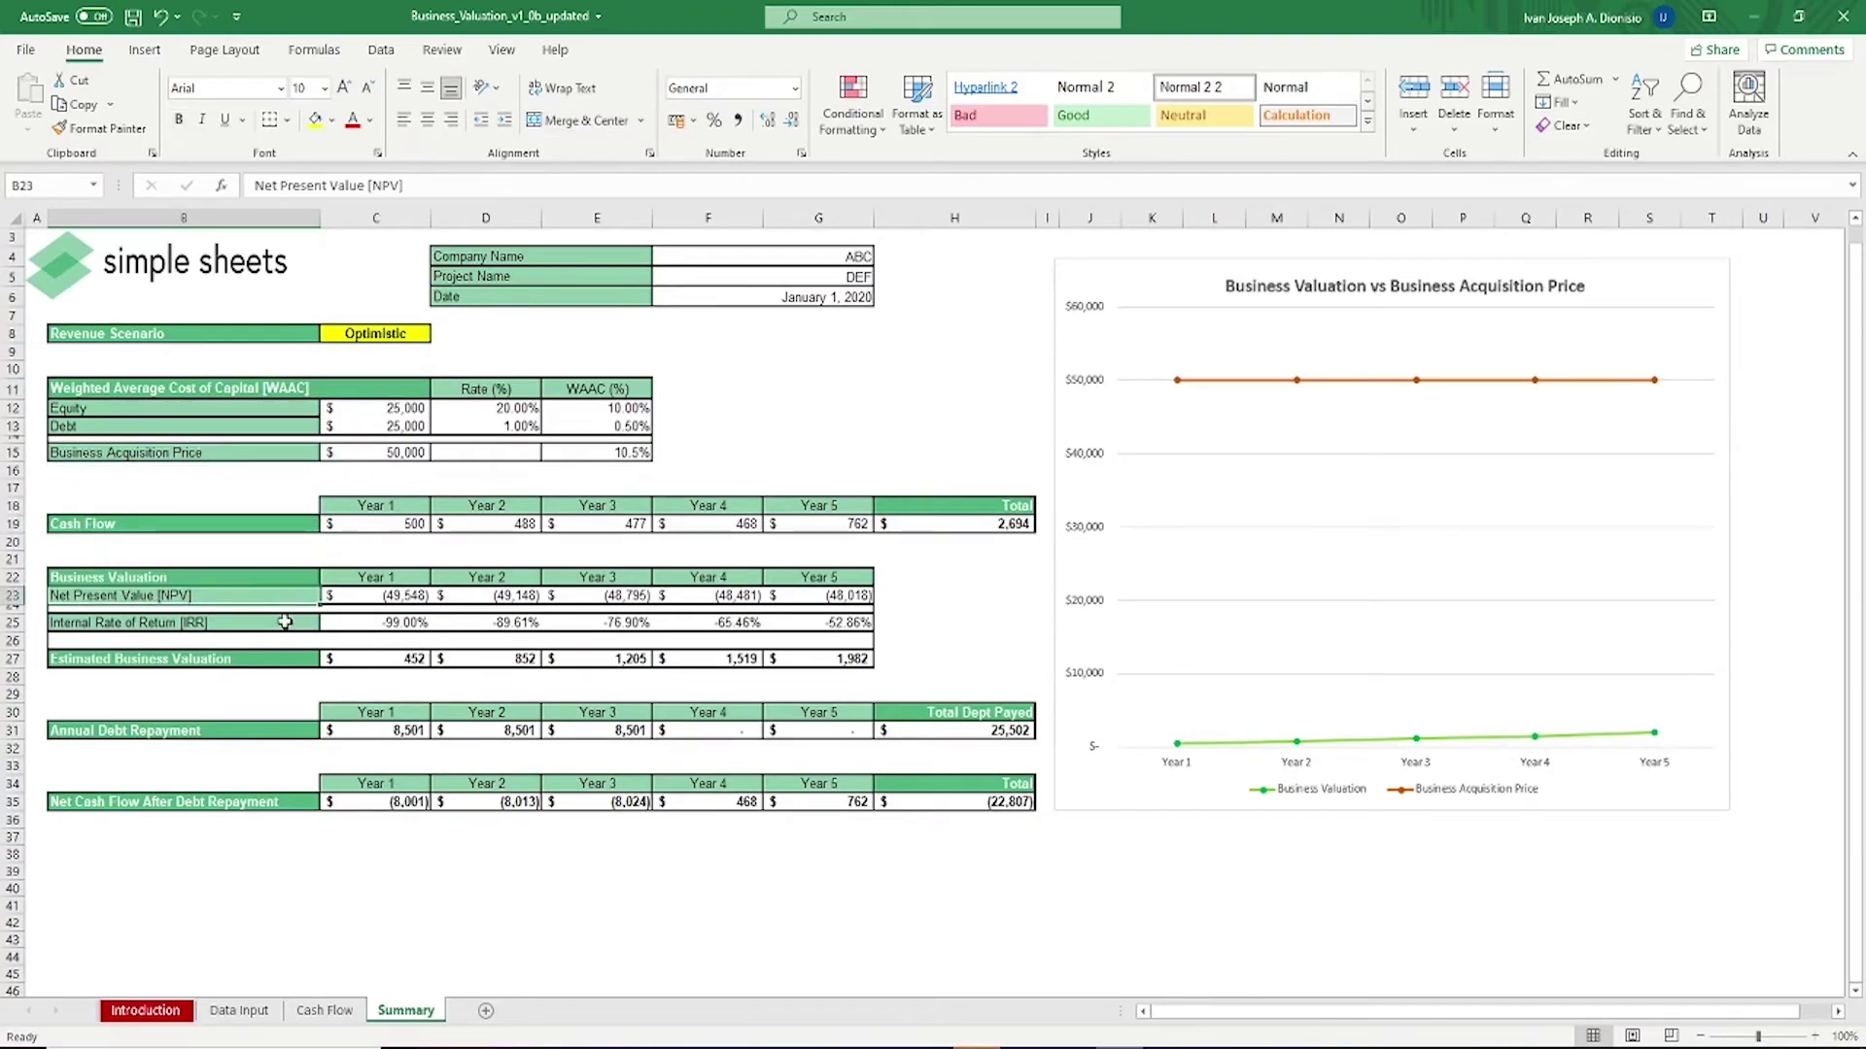
left_click(285, 622)
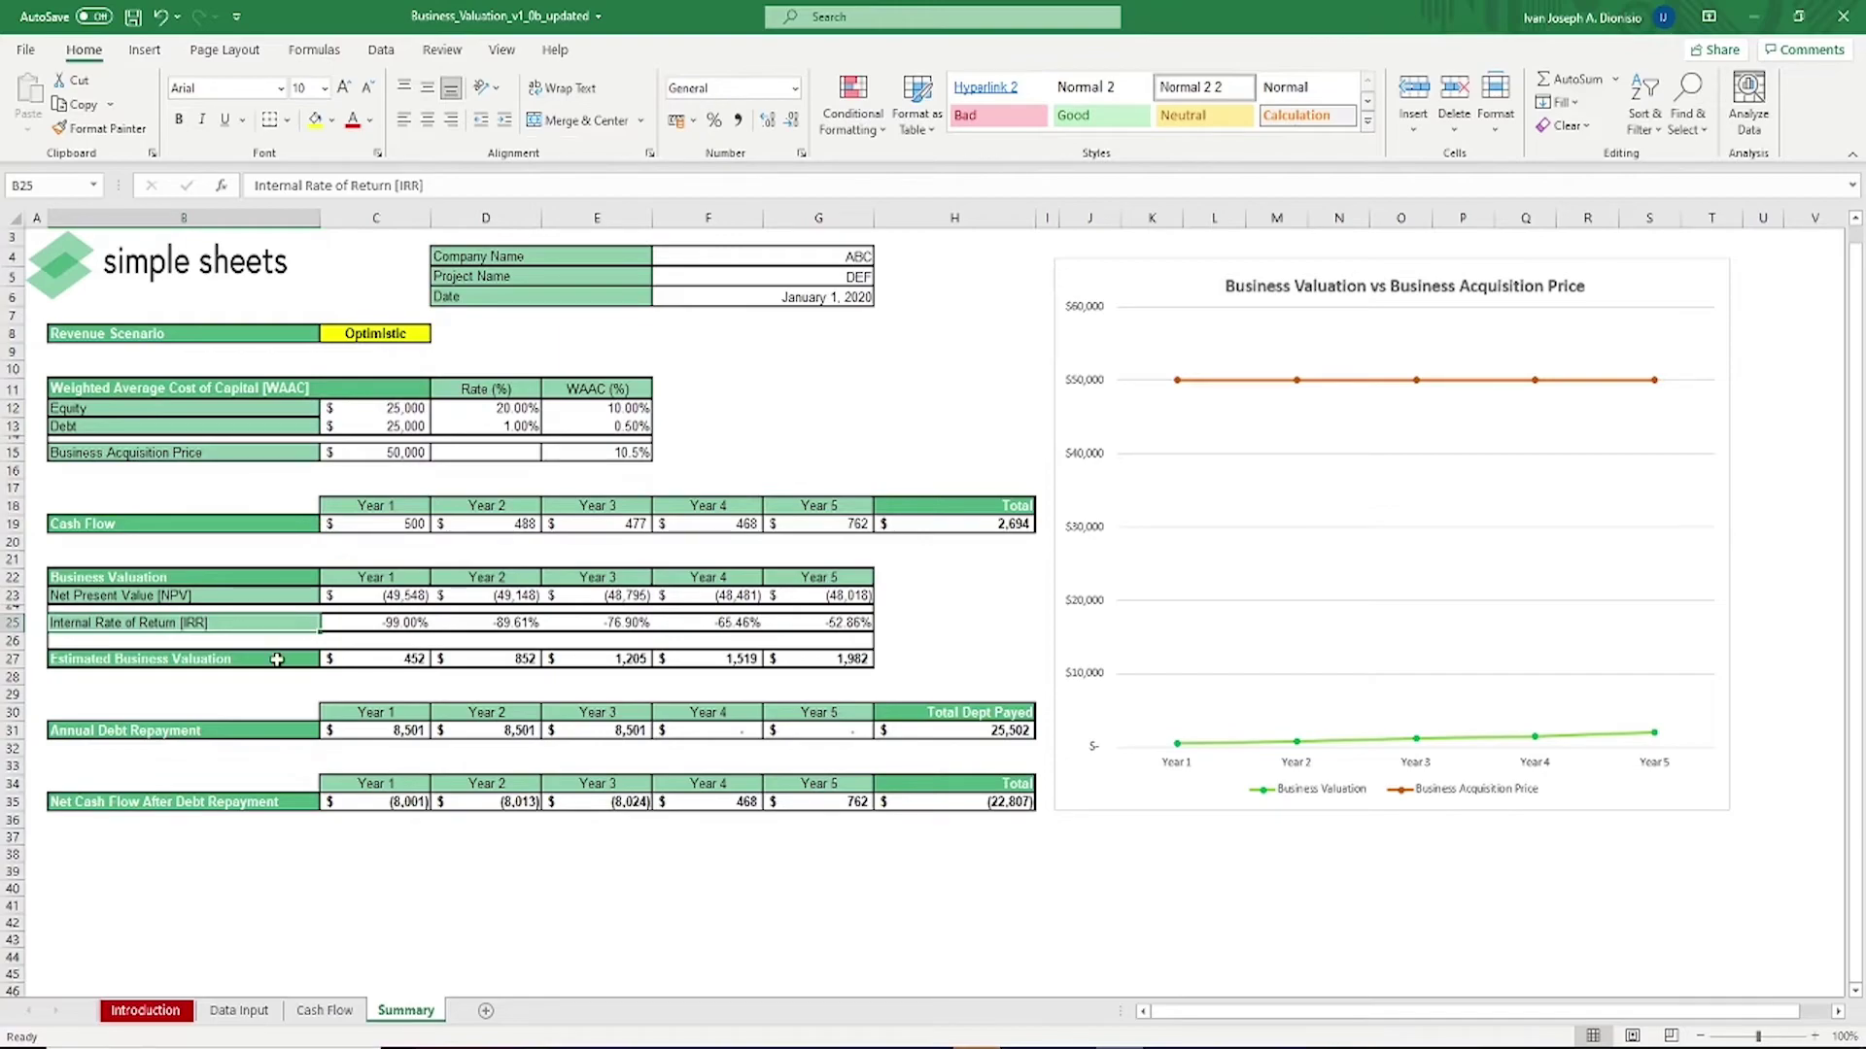
left_click(277, 659)
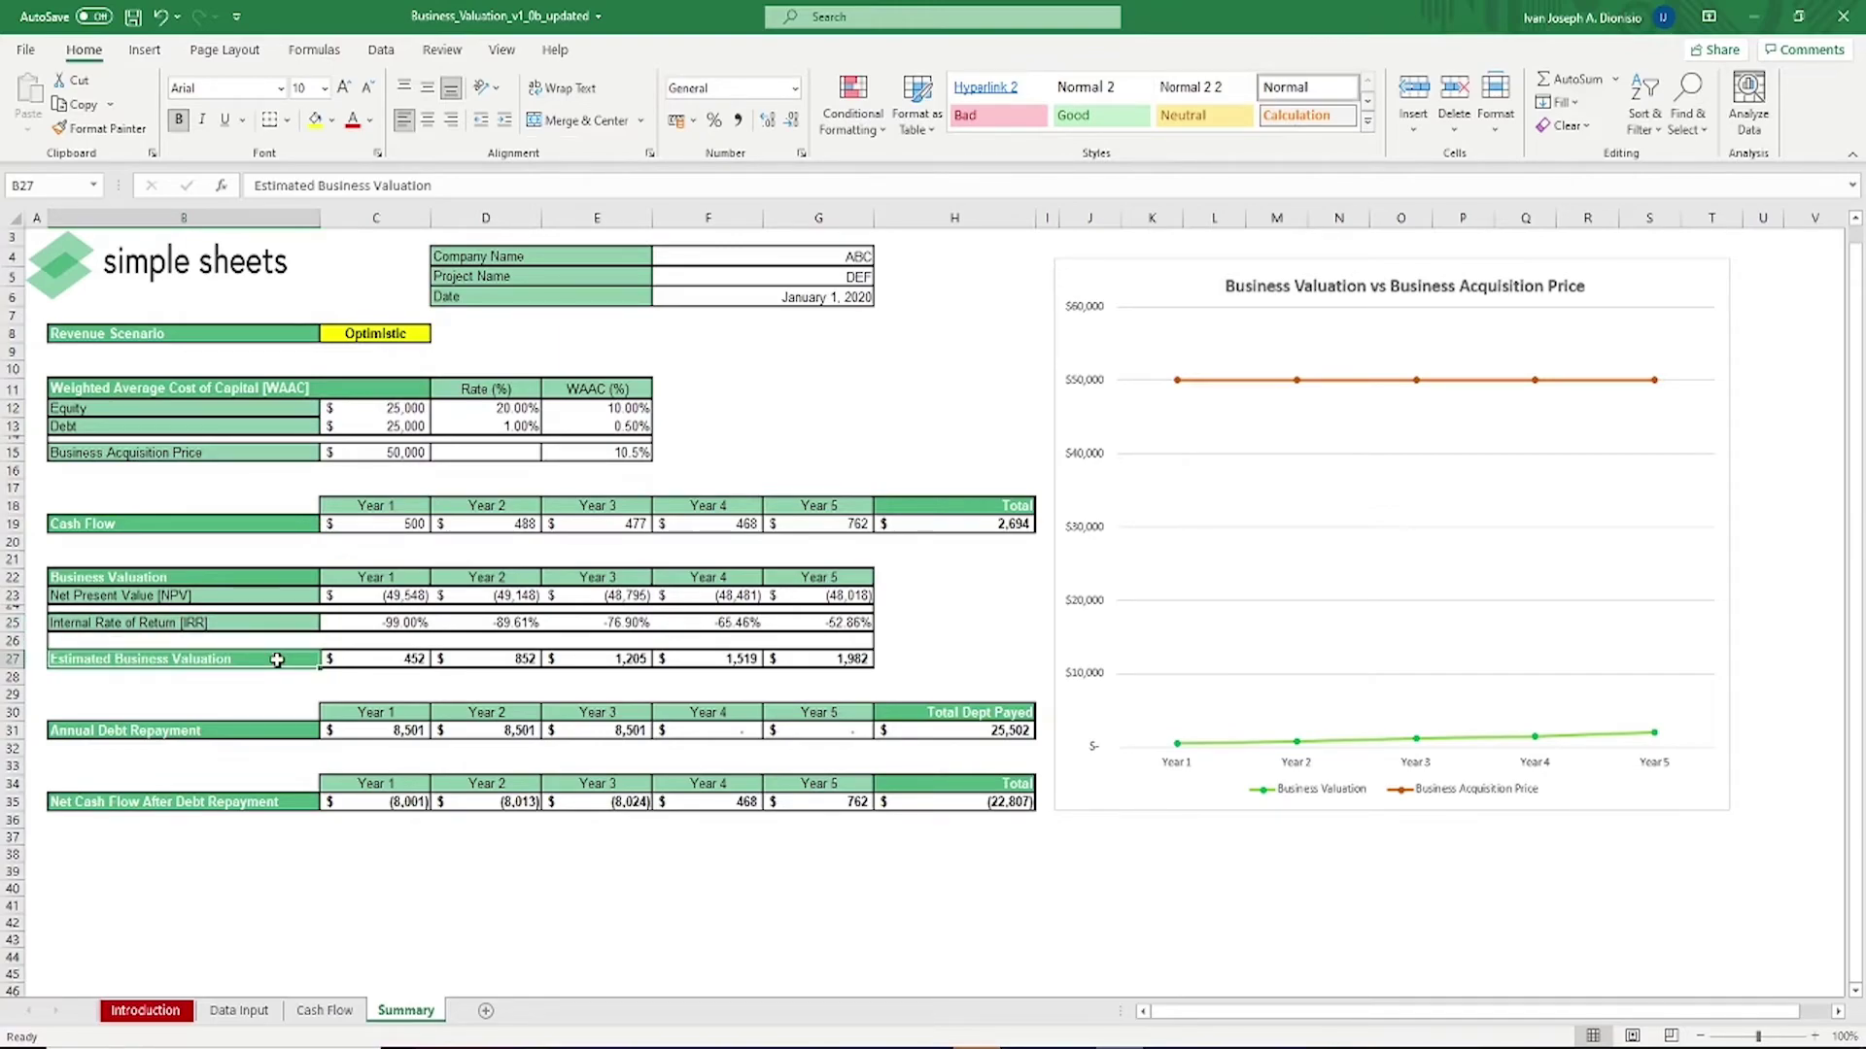
left_click(293, 734)
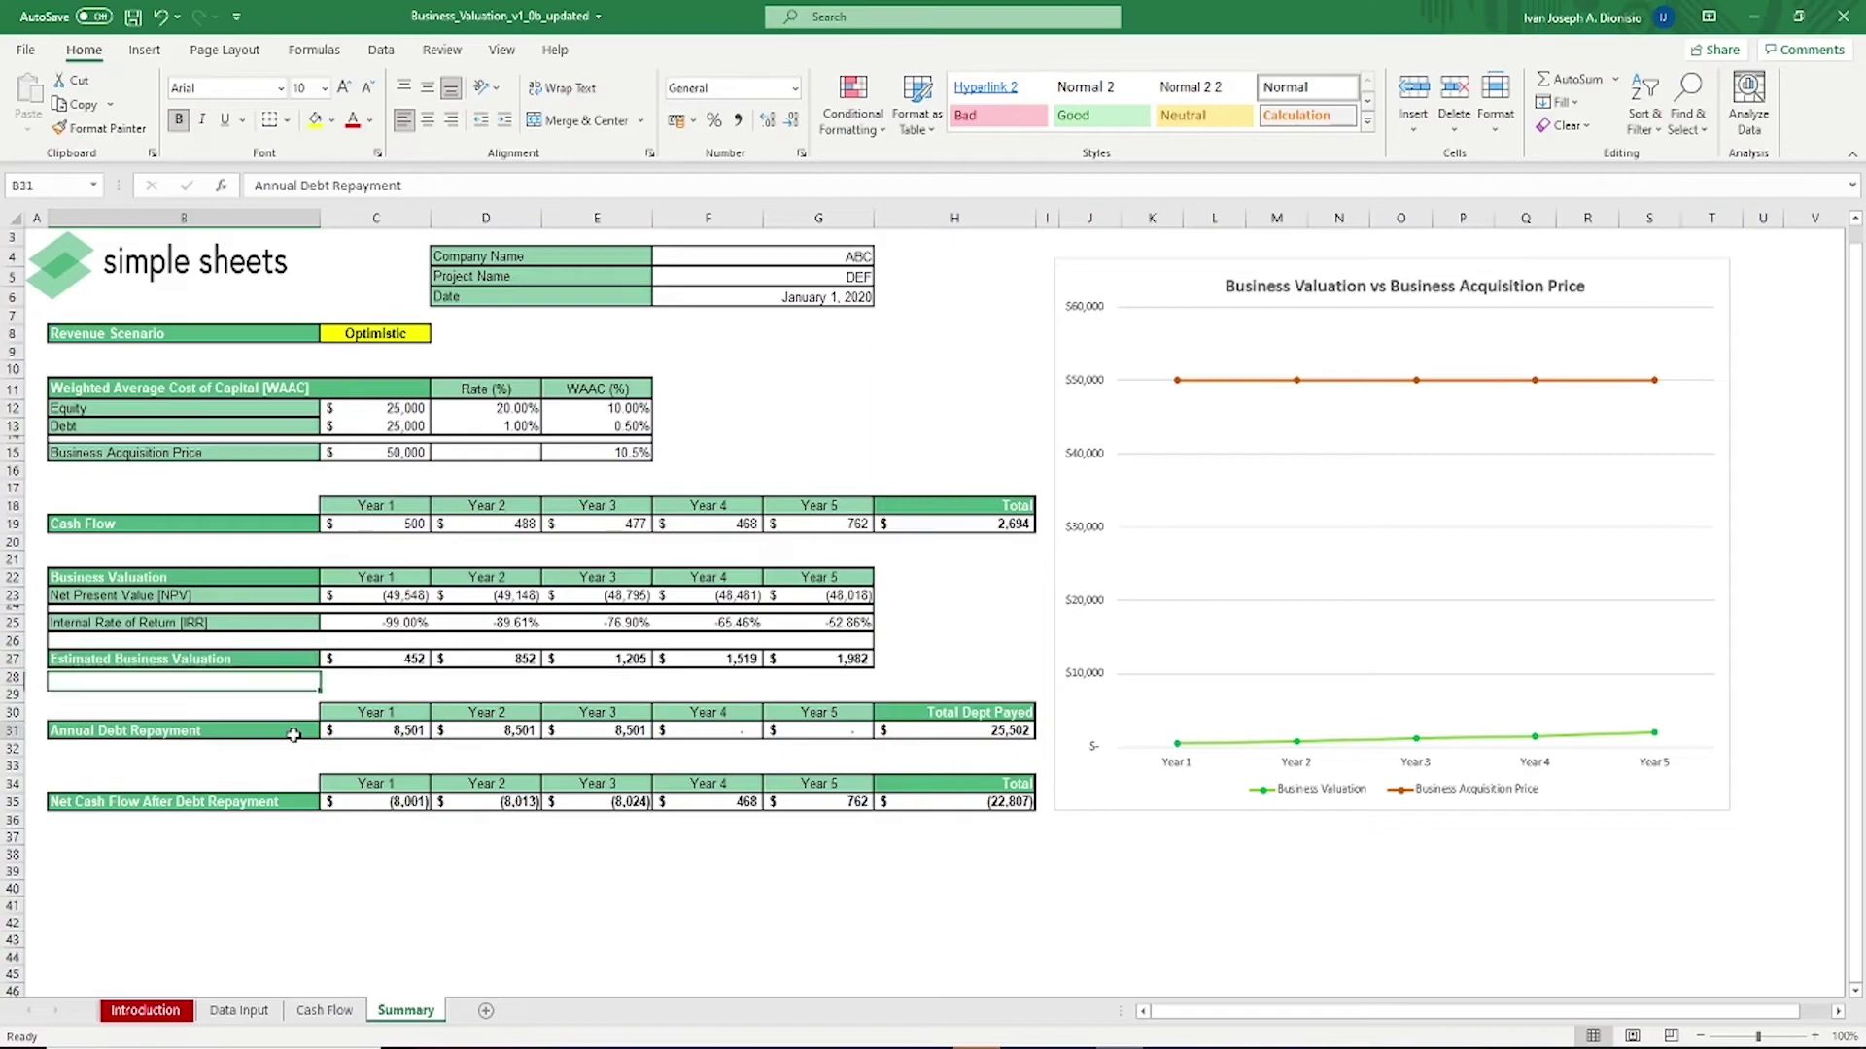
left_click(297, 802)
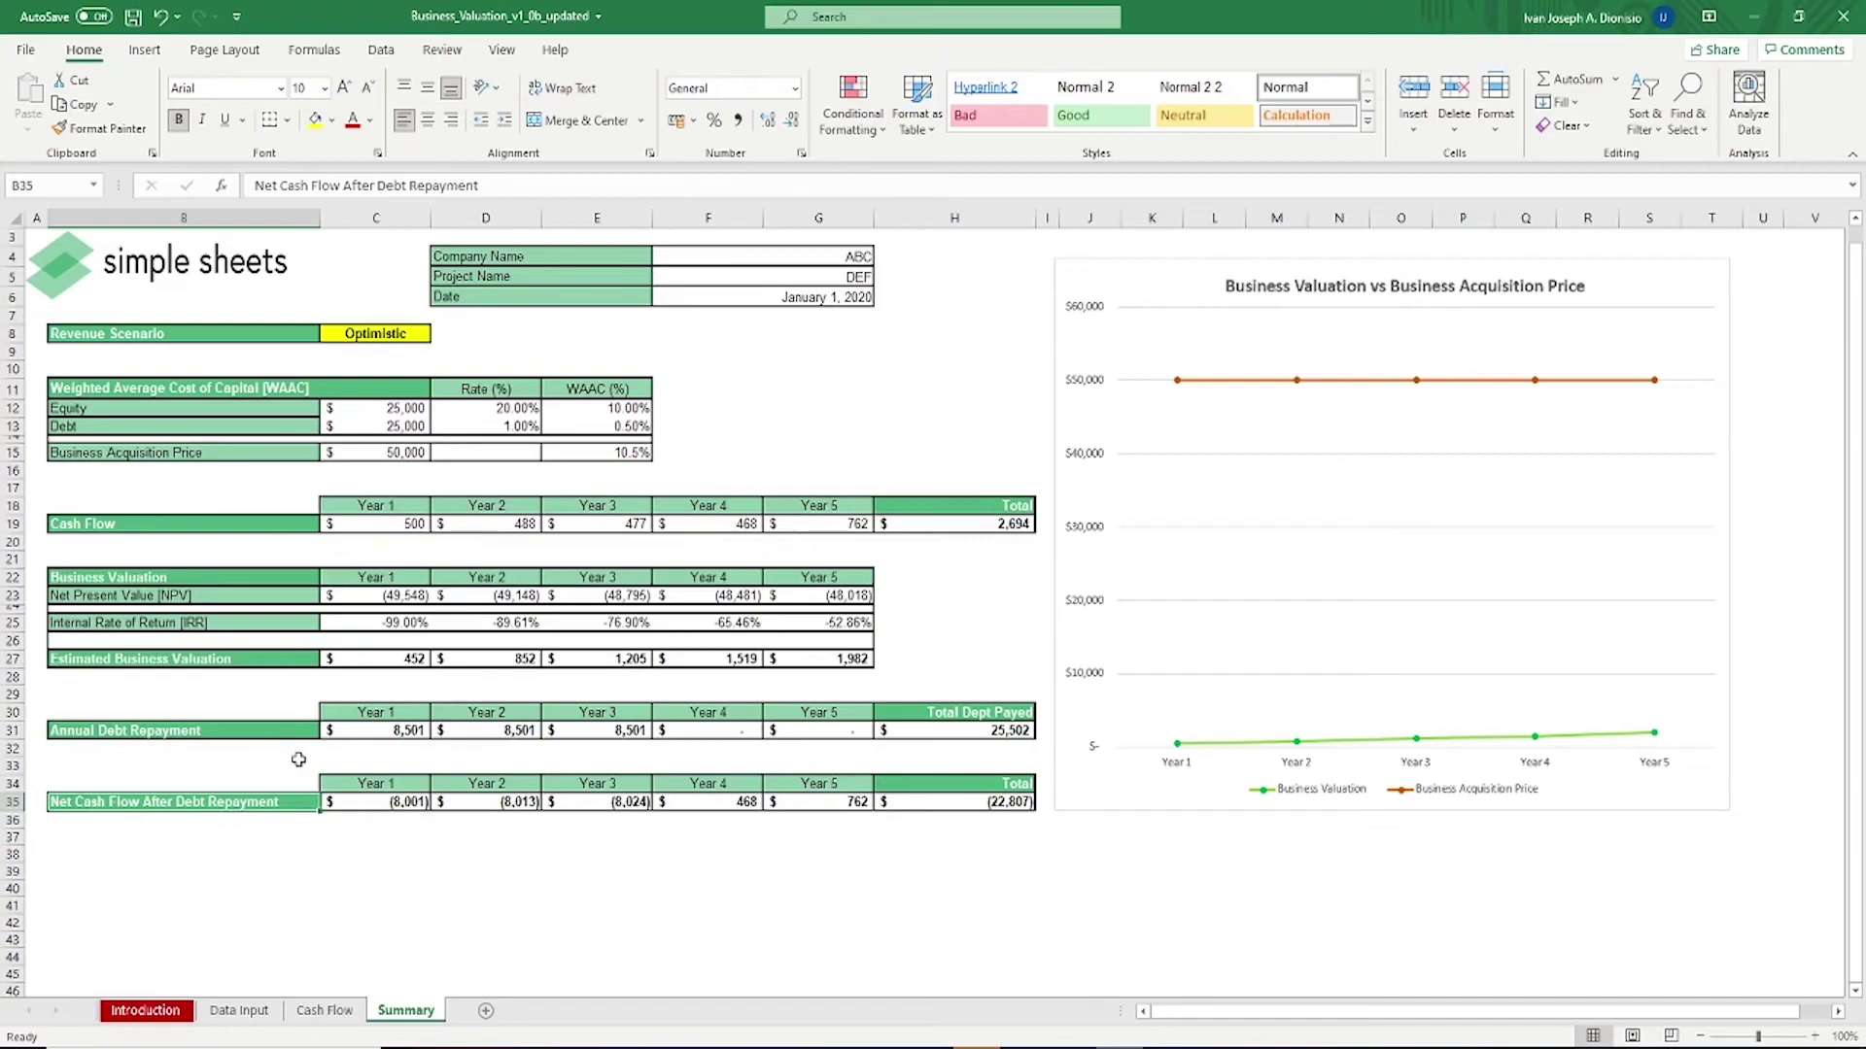
left_click(1068, 646)
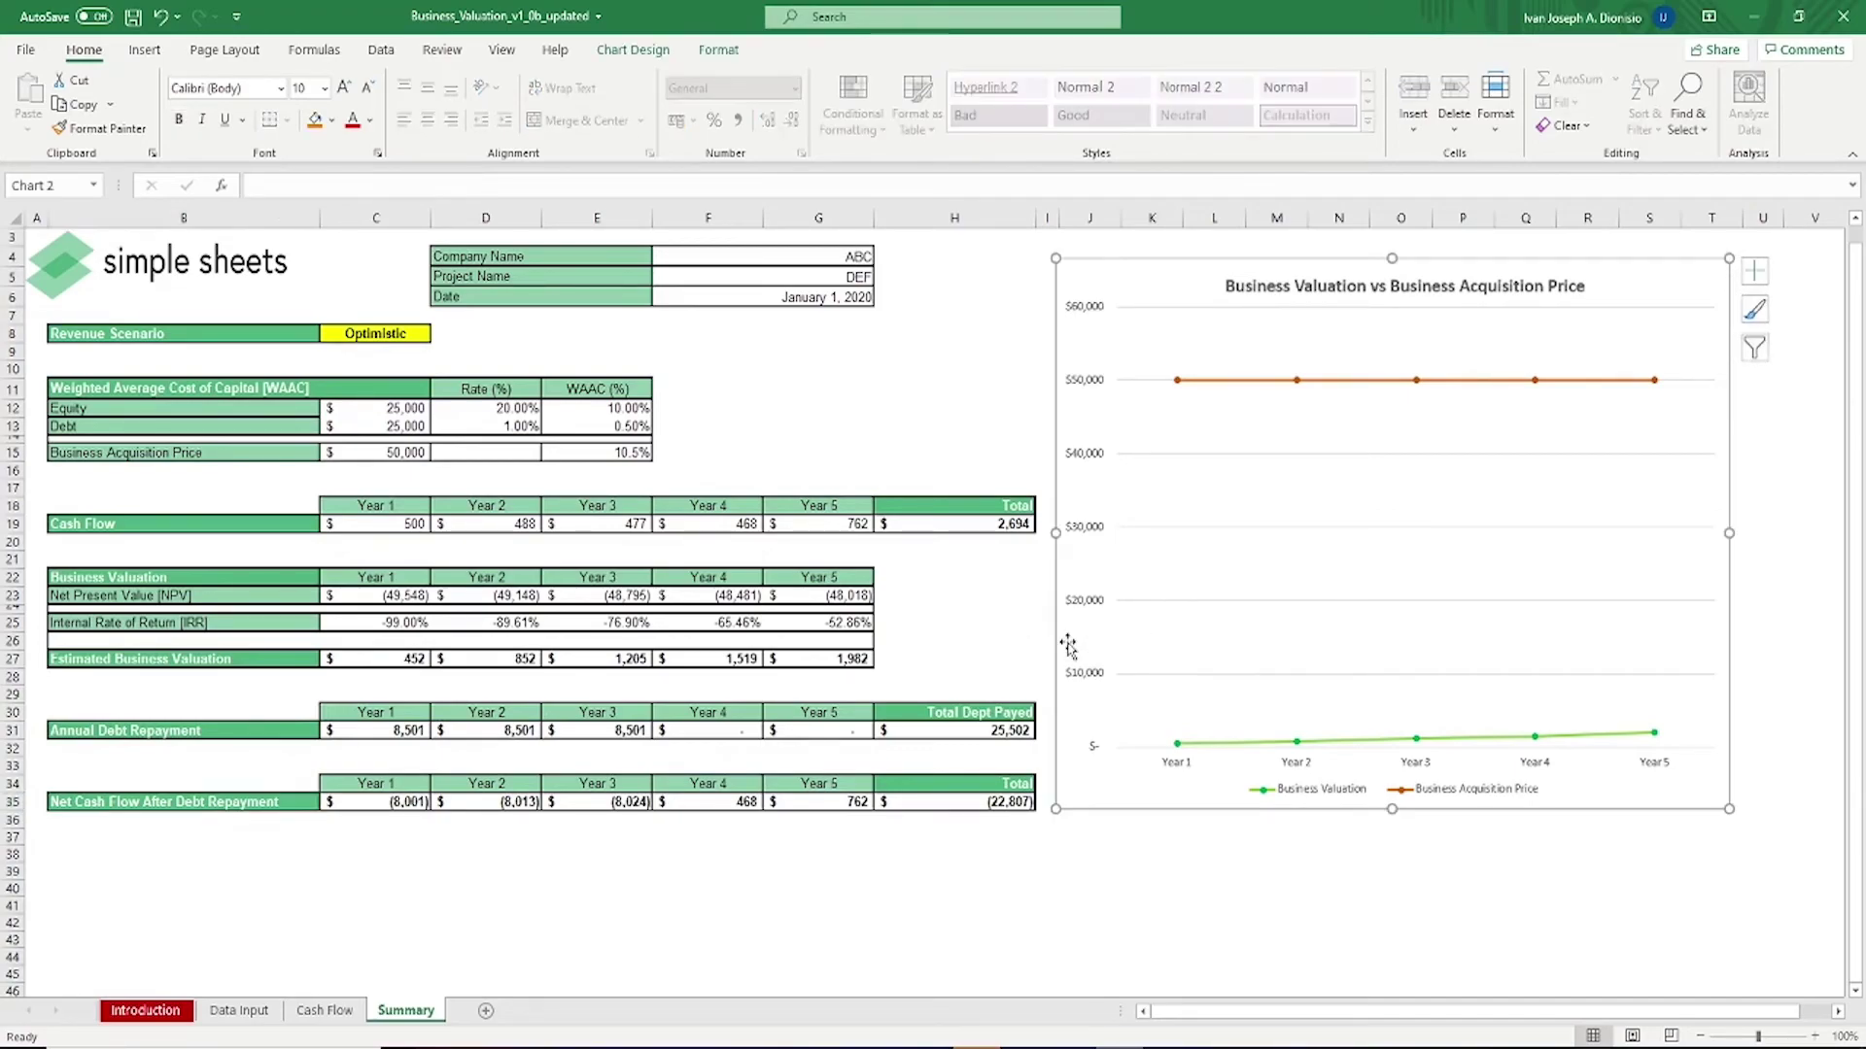